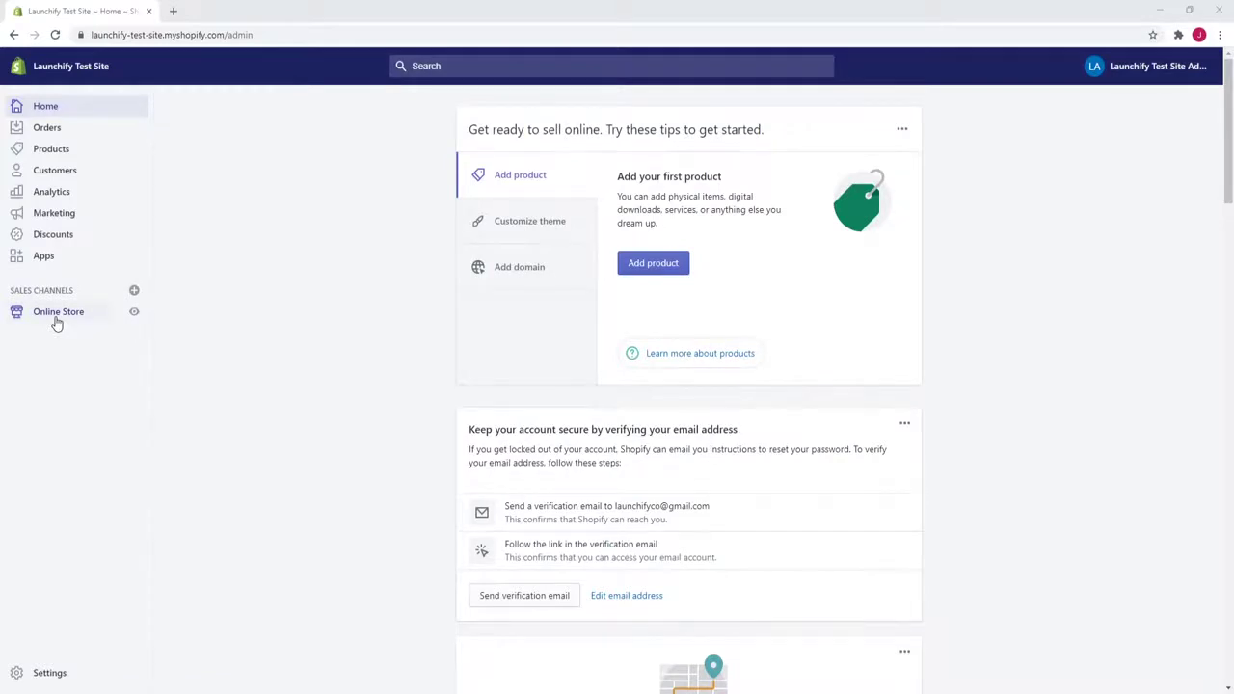
Step: Open the online store's theme management page and view the current Debut theme and the theme library
left_click(56, 318)
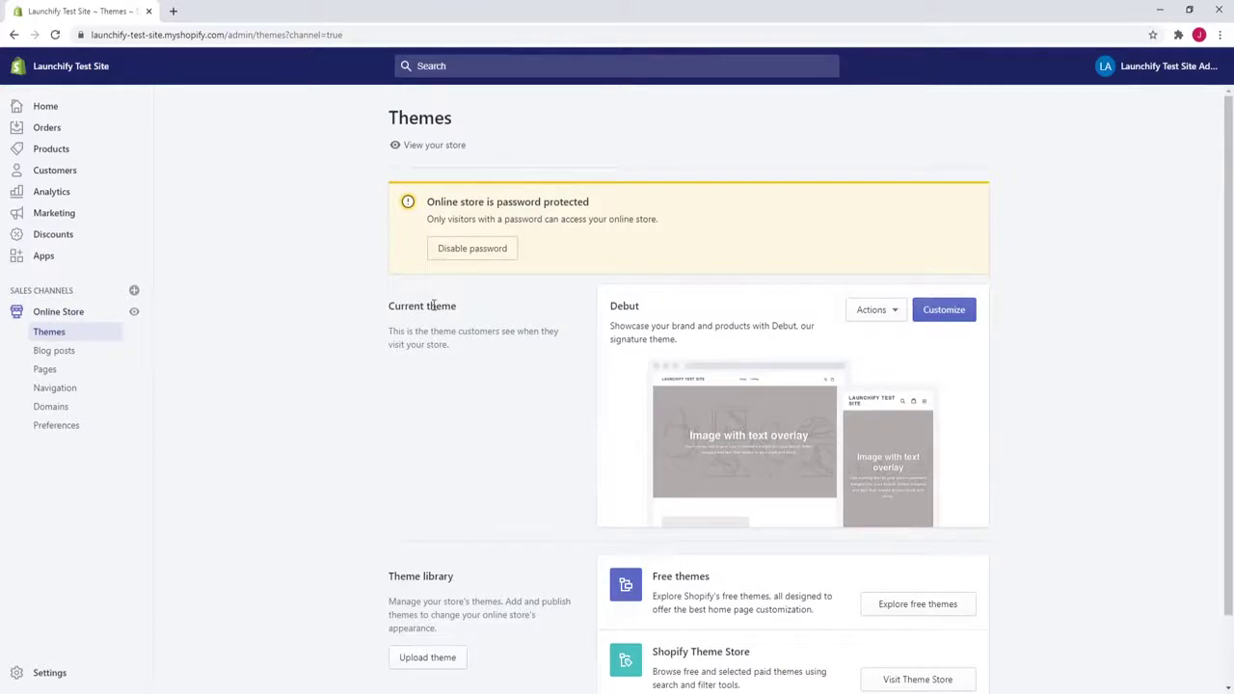
double_click(617, 306)
left_click(624, 310)
scroll(632, 314, "down", 2)
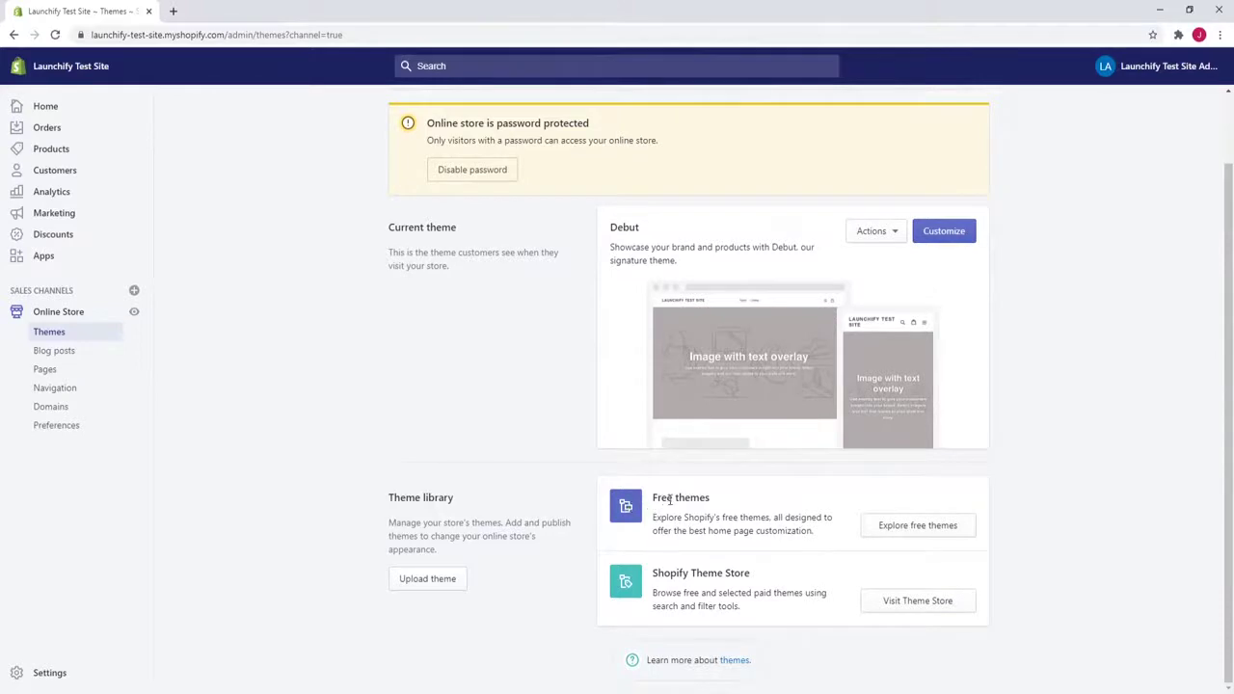
Step: Explore the free themes and preview the Light, Toy and Beauty styles of the Simple theme
left_click(904, 533)
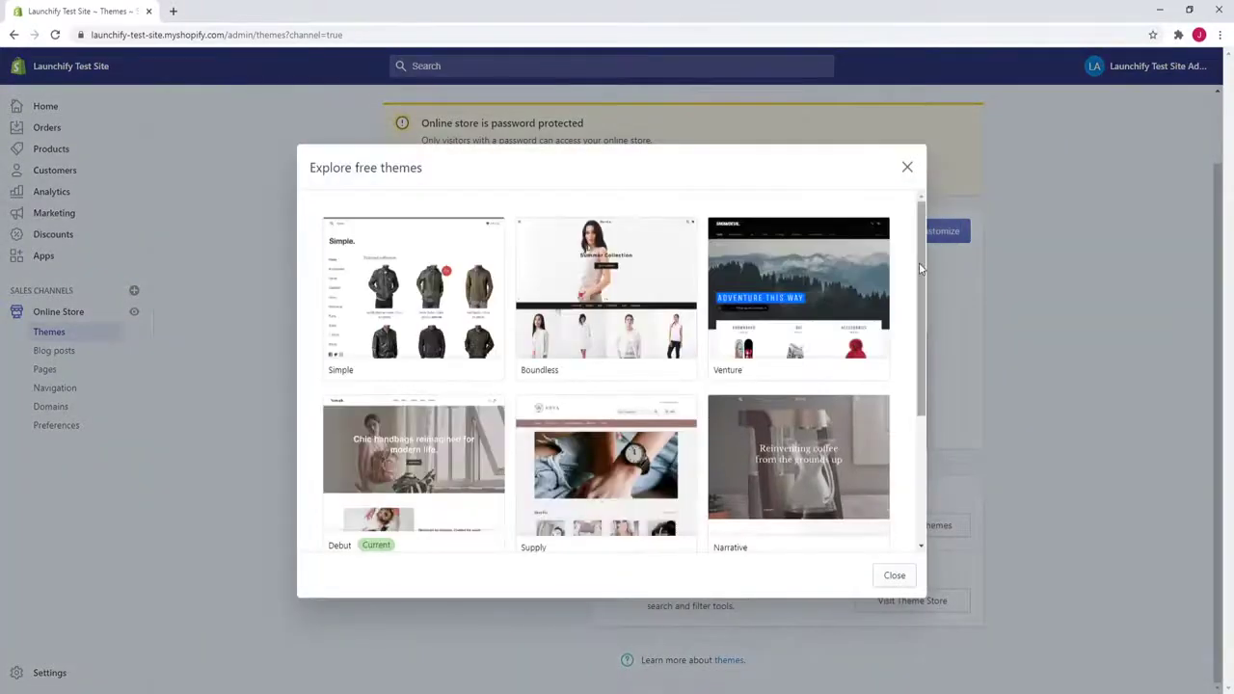
mouse_move(919, 268)
left_mouse_down()
mouse_move(925, 398)
mouse_move(919, 269)
left_mouse_up()
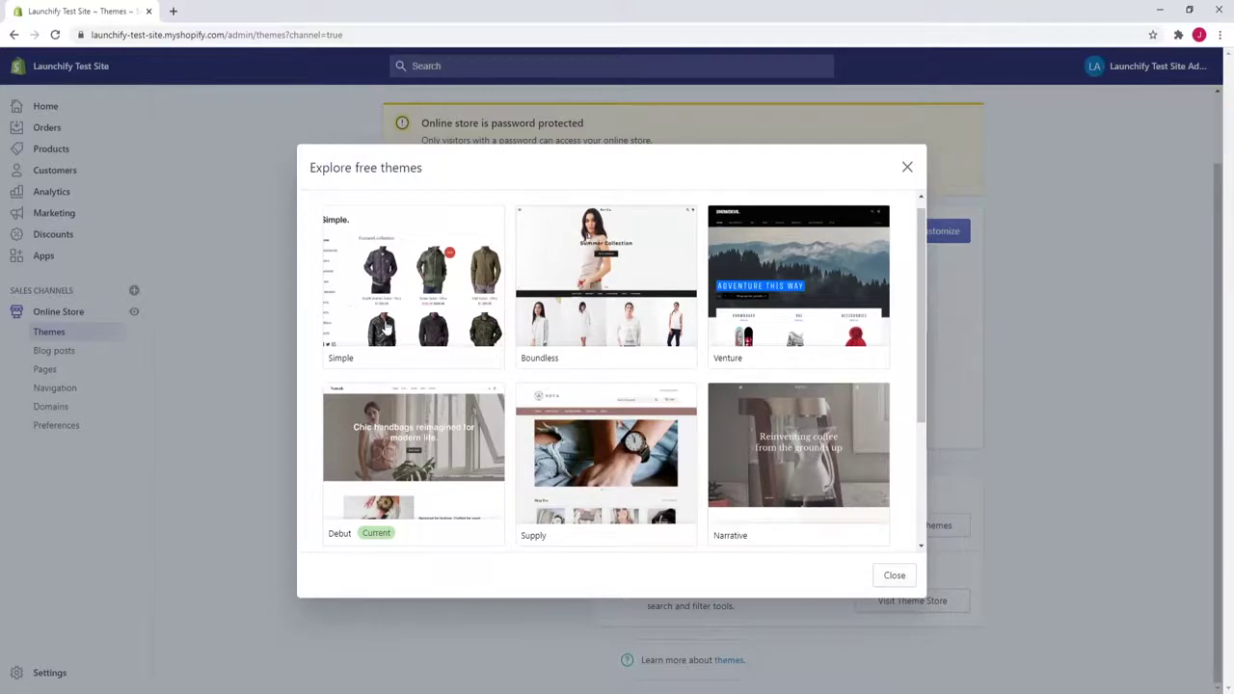
left_click(385, 328)
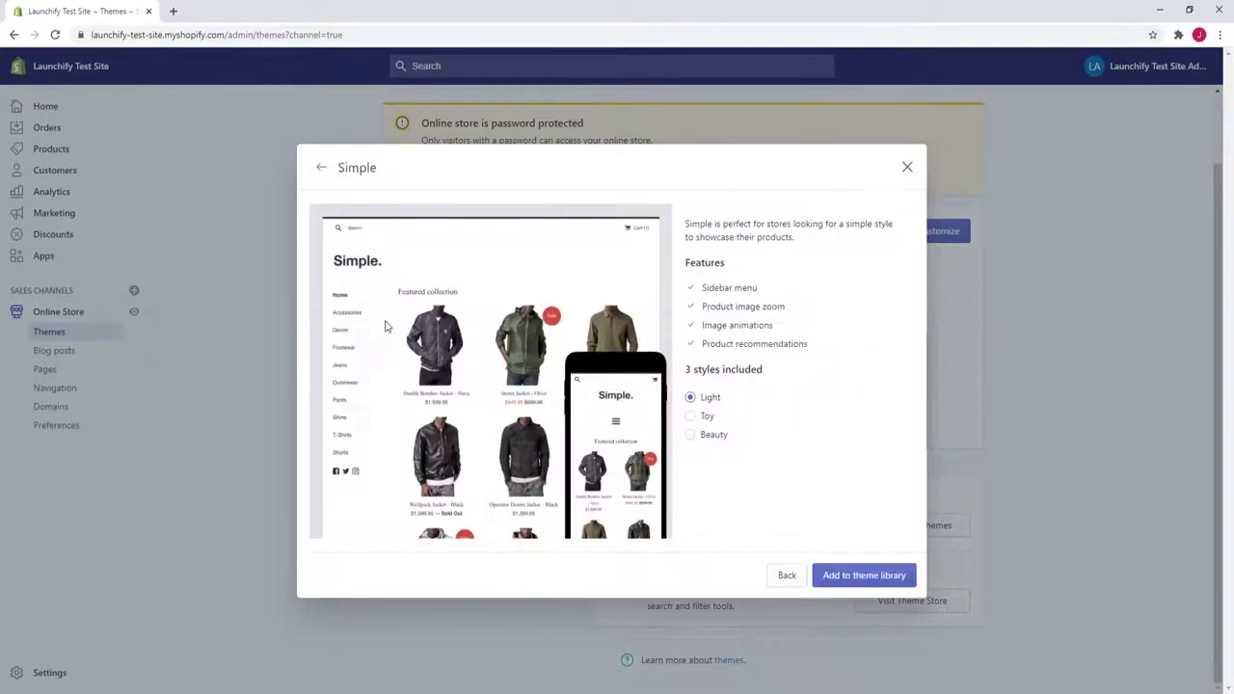
left_click(690, 416)
left_click(690, 436)
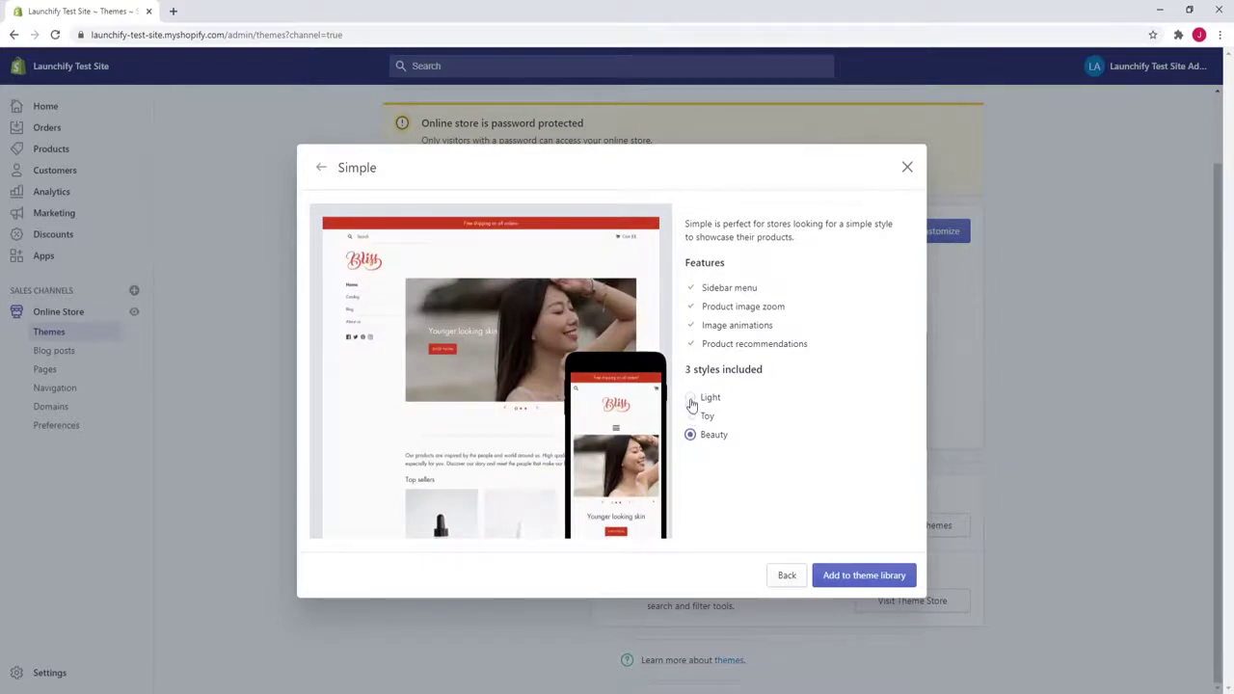
left_click(690, 398)
left_click(690, 416)
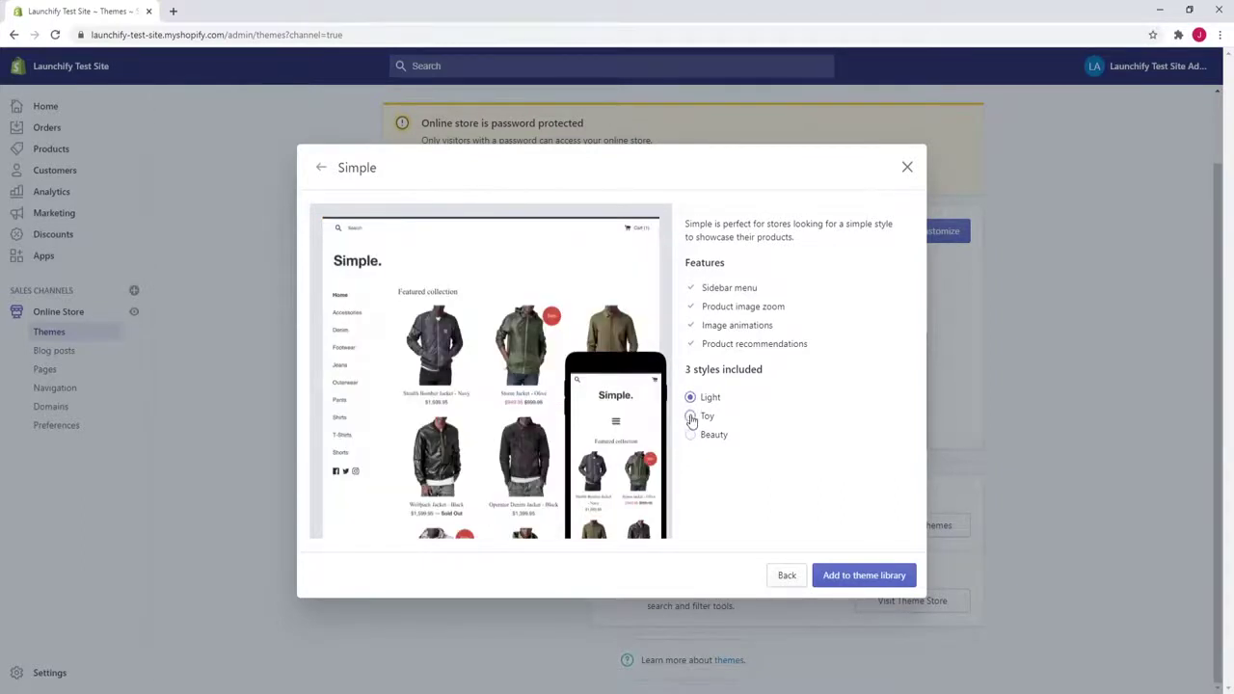
Step: Return from the Simple theme to the free themes list, browse the remaining themes and close the list
left_click(787, 574)
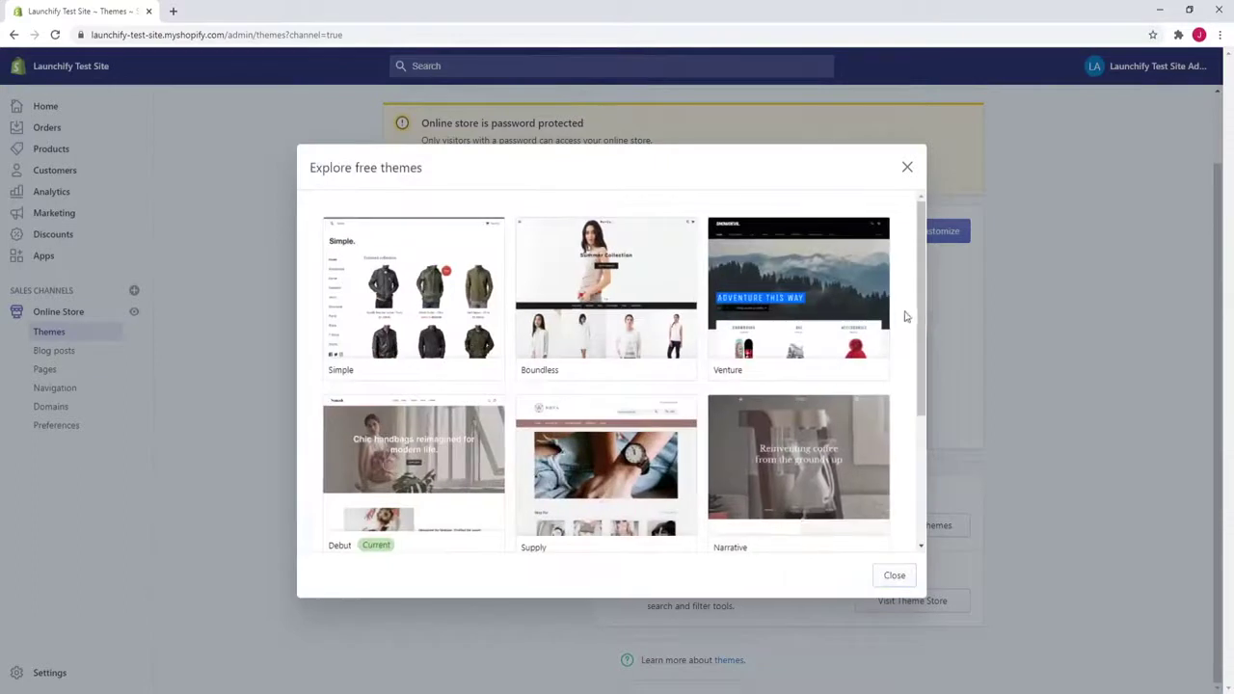
left_click_drag(918, 282, 912, 405)
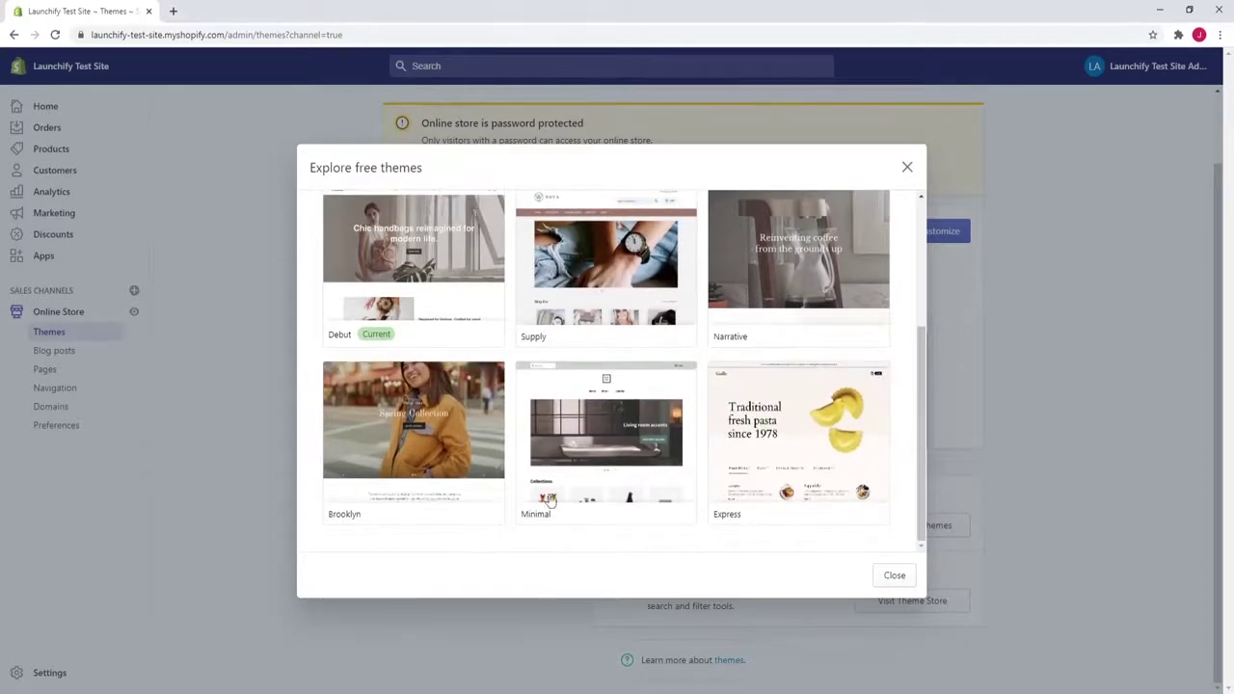
left_click(893, 576)
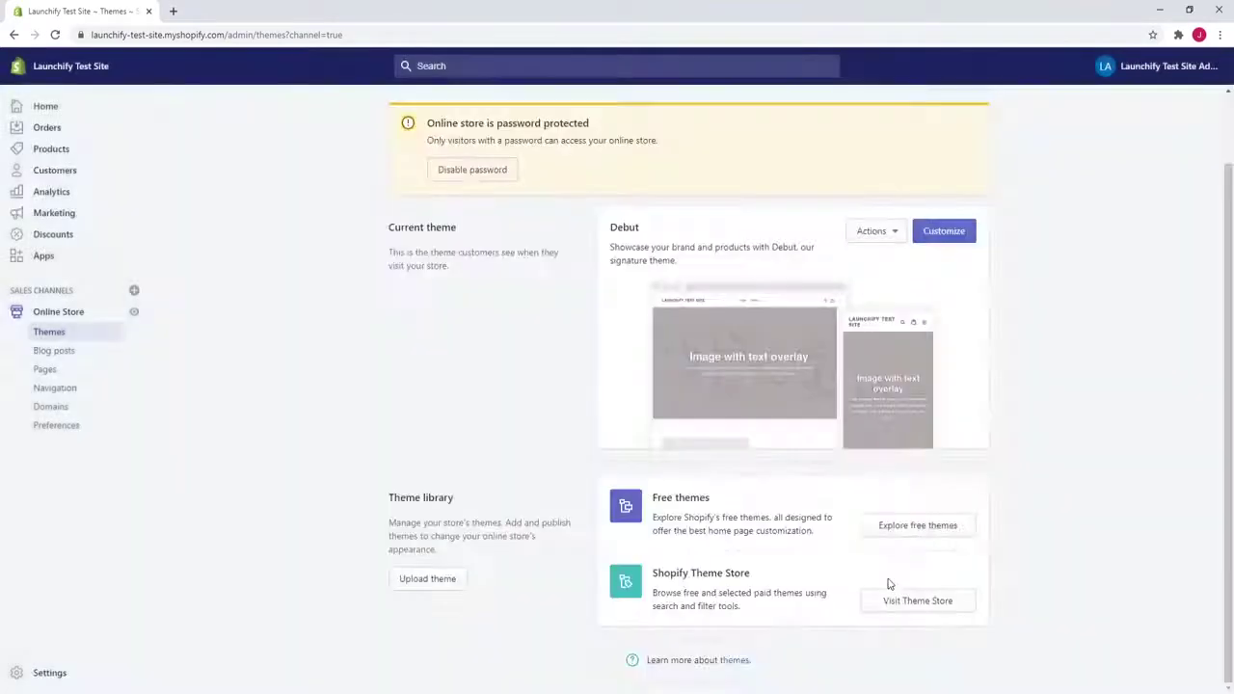
Step: Open the current Debut theme for customization and look over its home page preview
left_click_drag(611, 228, 638, 231)
left_click(641, 234)
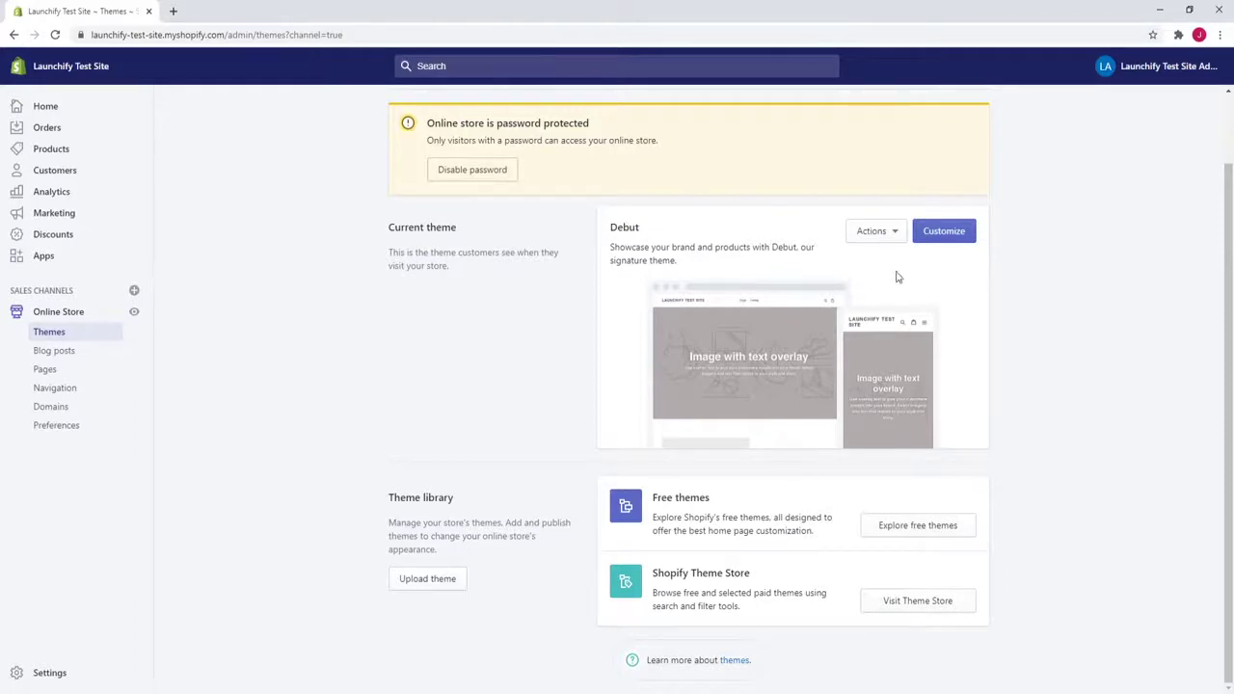
left_click(945, 232)
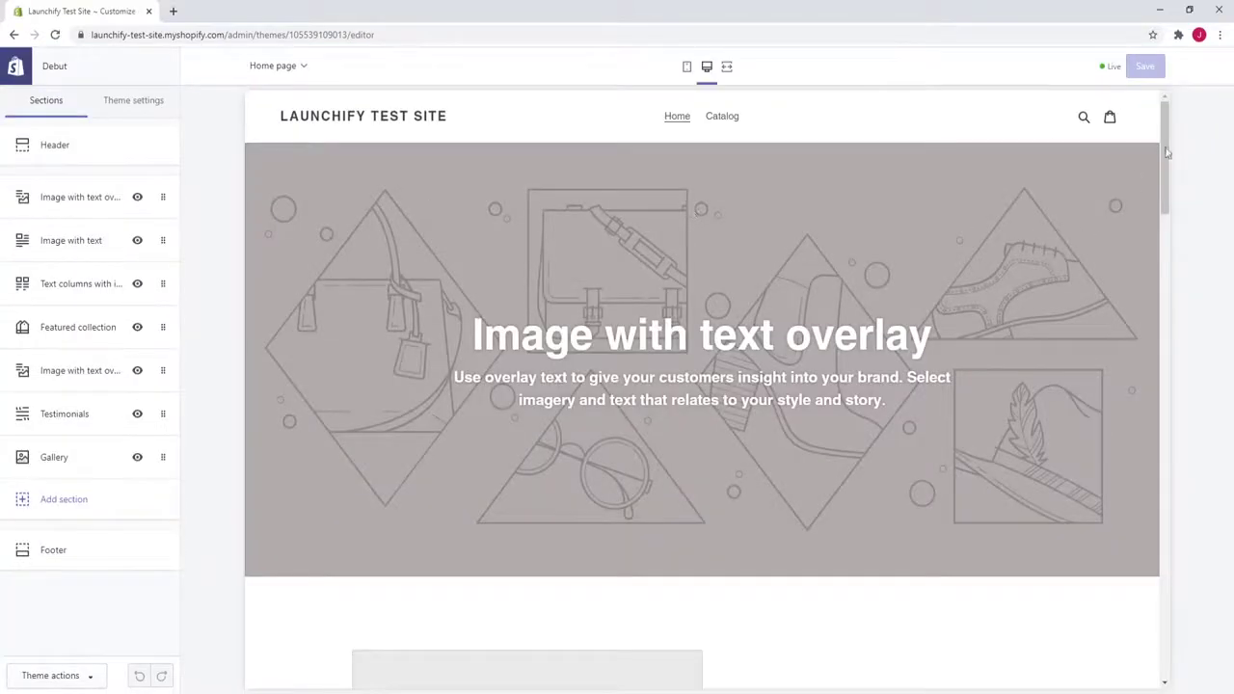
left_click_drag(1166, 152, 1154, 117)
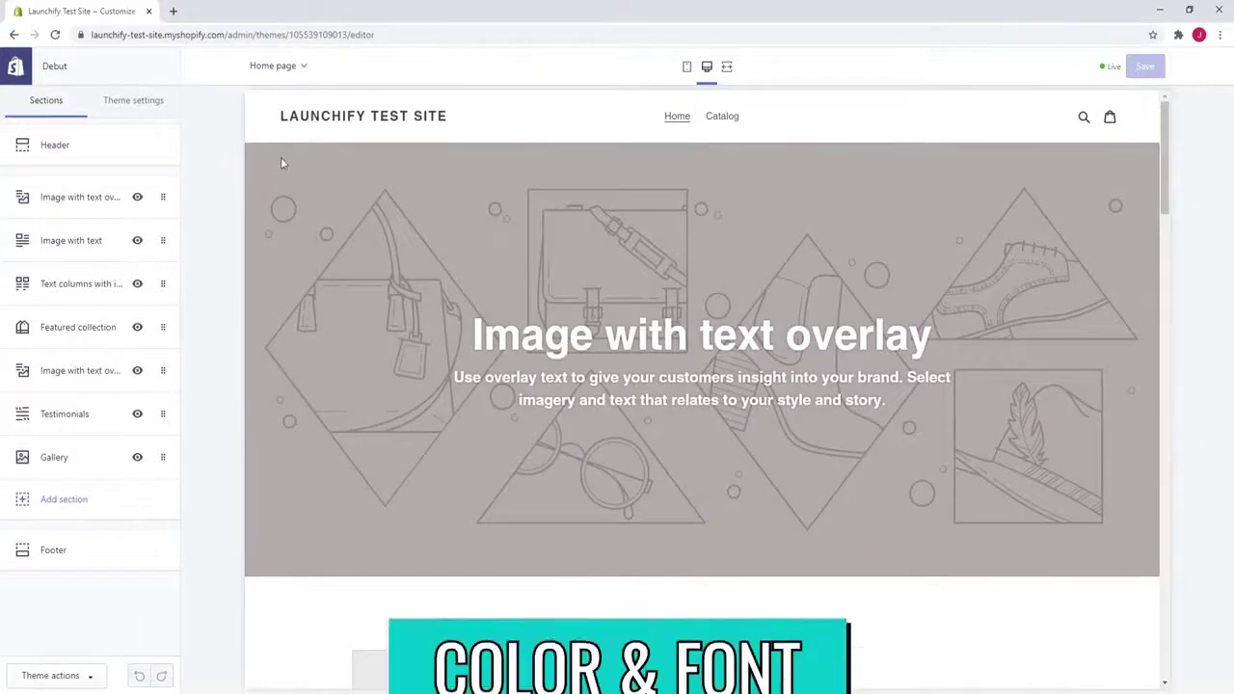
Step: Set the primary buttons color to teal in the theme's color settings
left_click(133, 106)
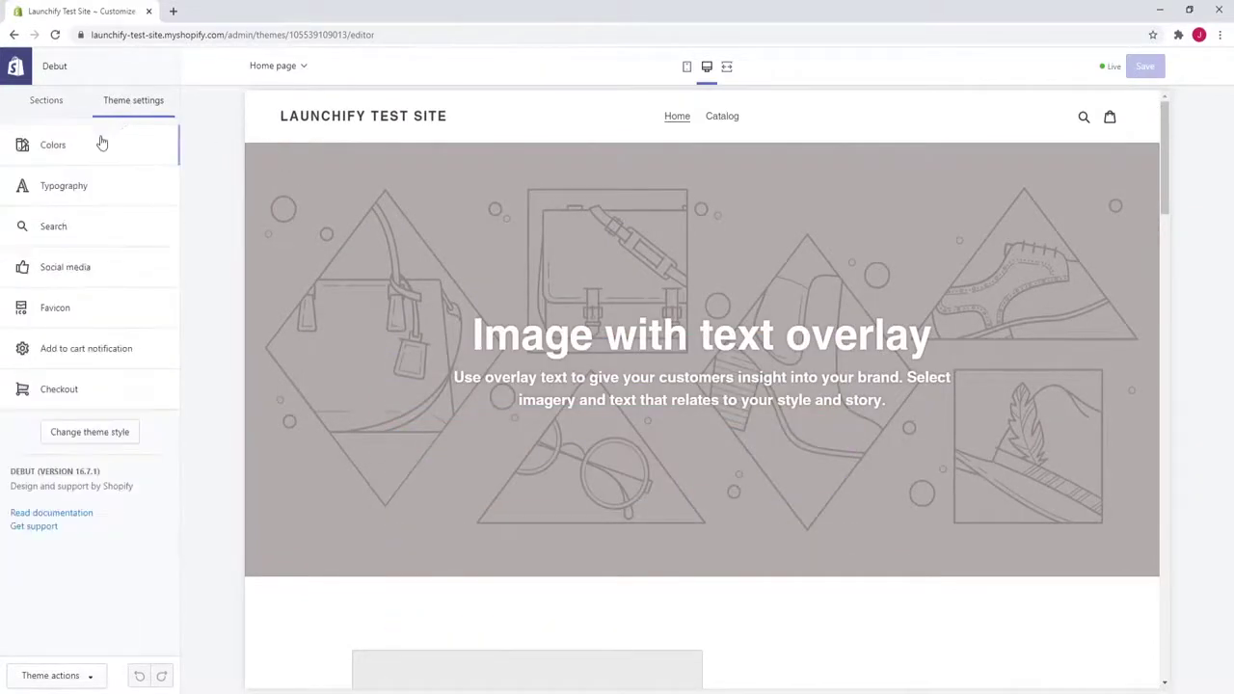
left_click(80, 153)
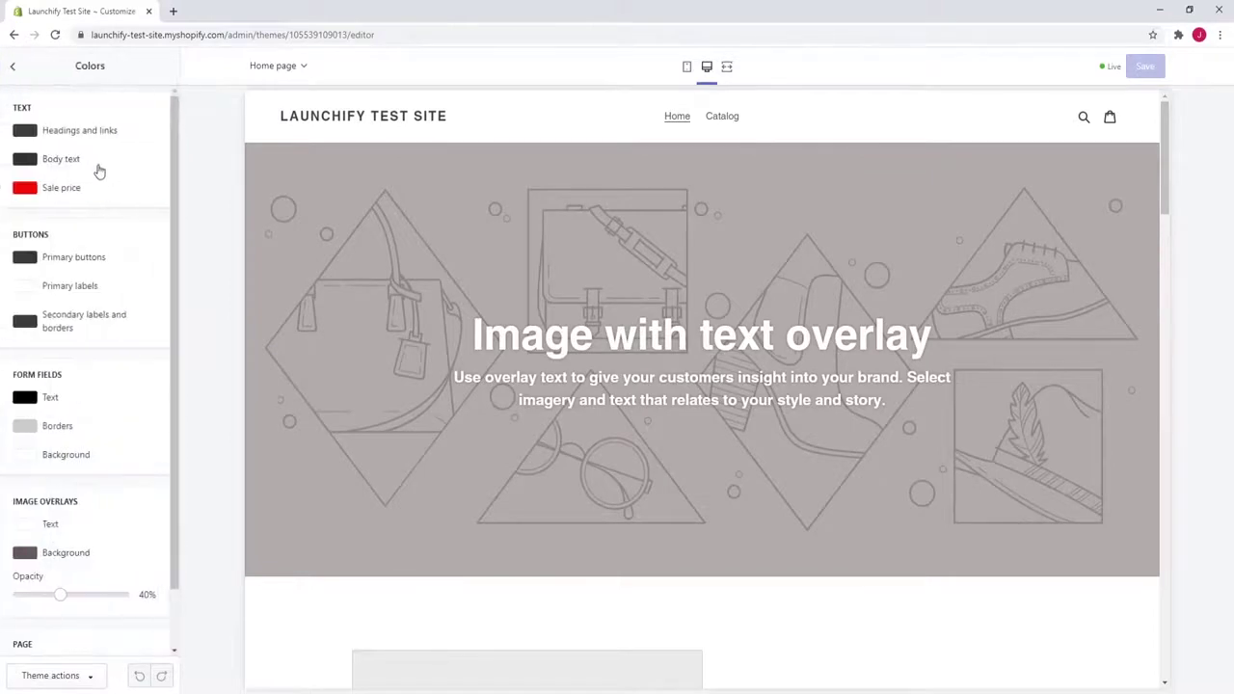
mouse_move(170, 108)
left_mouse_down()
mouse_move(179, 250)
mouse_move(171, 108)
left_mouse_up()
mouse_move(168, 144)
left_mouse_down()
mouse_move(177, 221)
mouse_move(173, 141)
left_mouse_up()
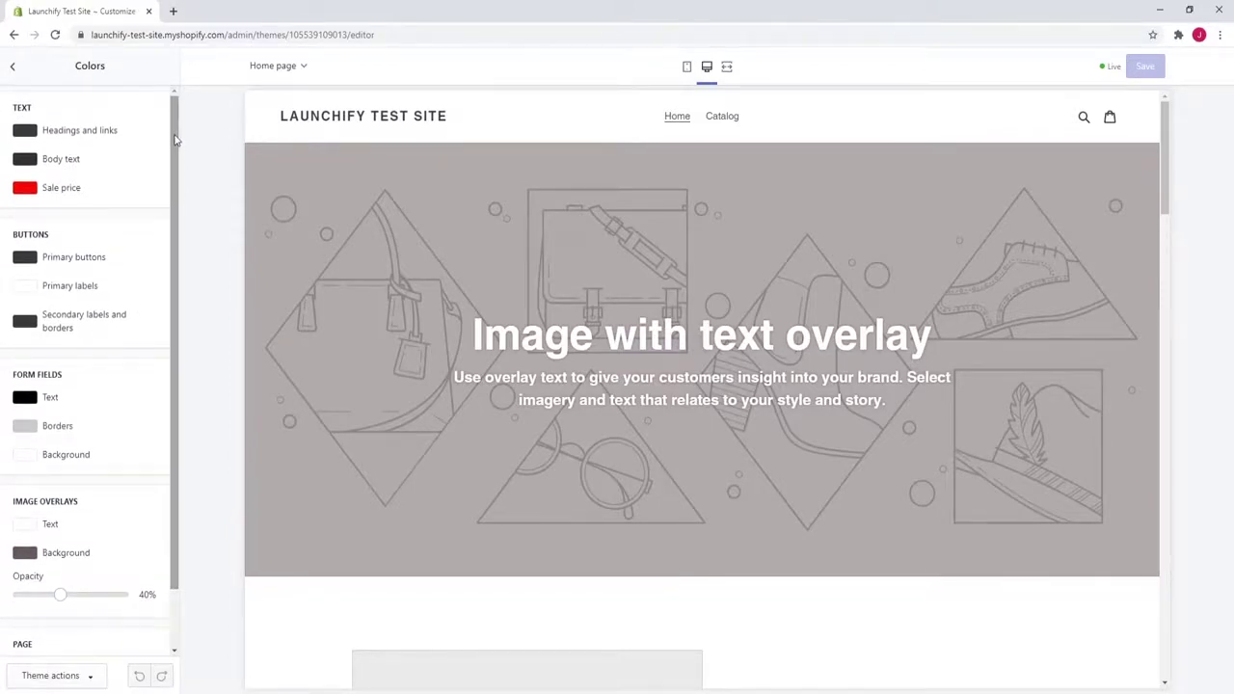
left_click(24, 259)
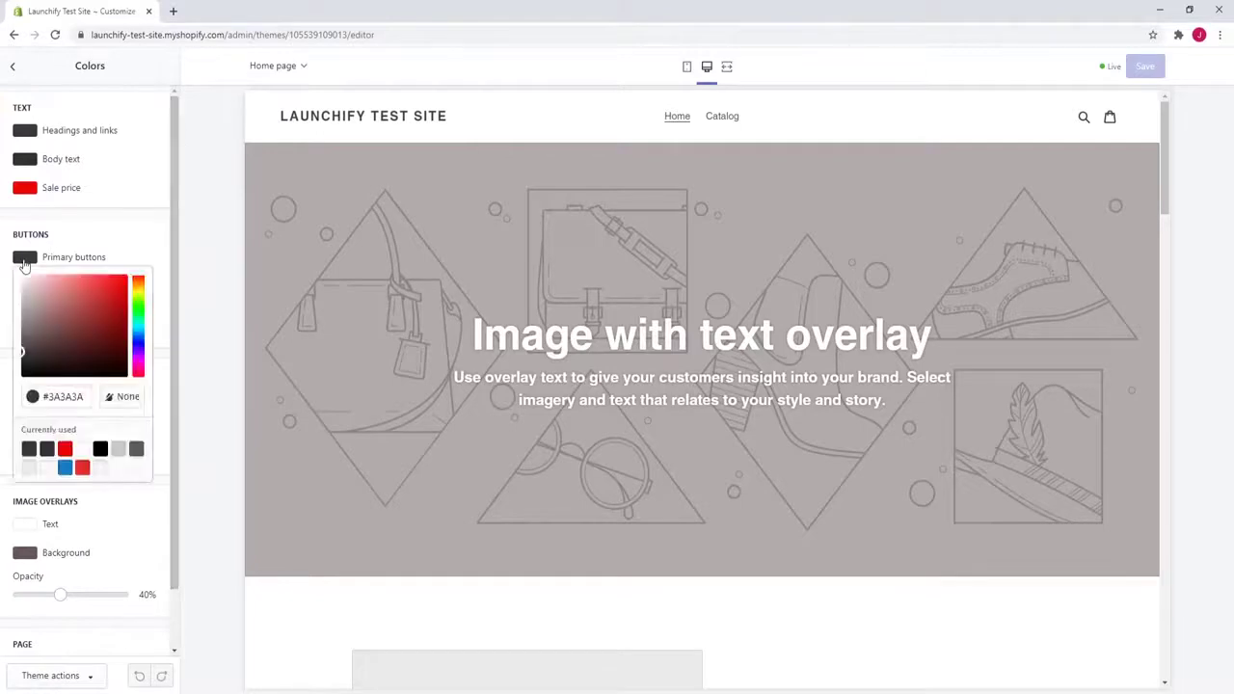
mouse_move(134, 332)
left_mouse_down()
mouse_move(117, 294)
mouse_move(127, 281)
mouse_move(140, 327)
left_mouse_up()
left_click(134, 236)
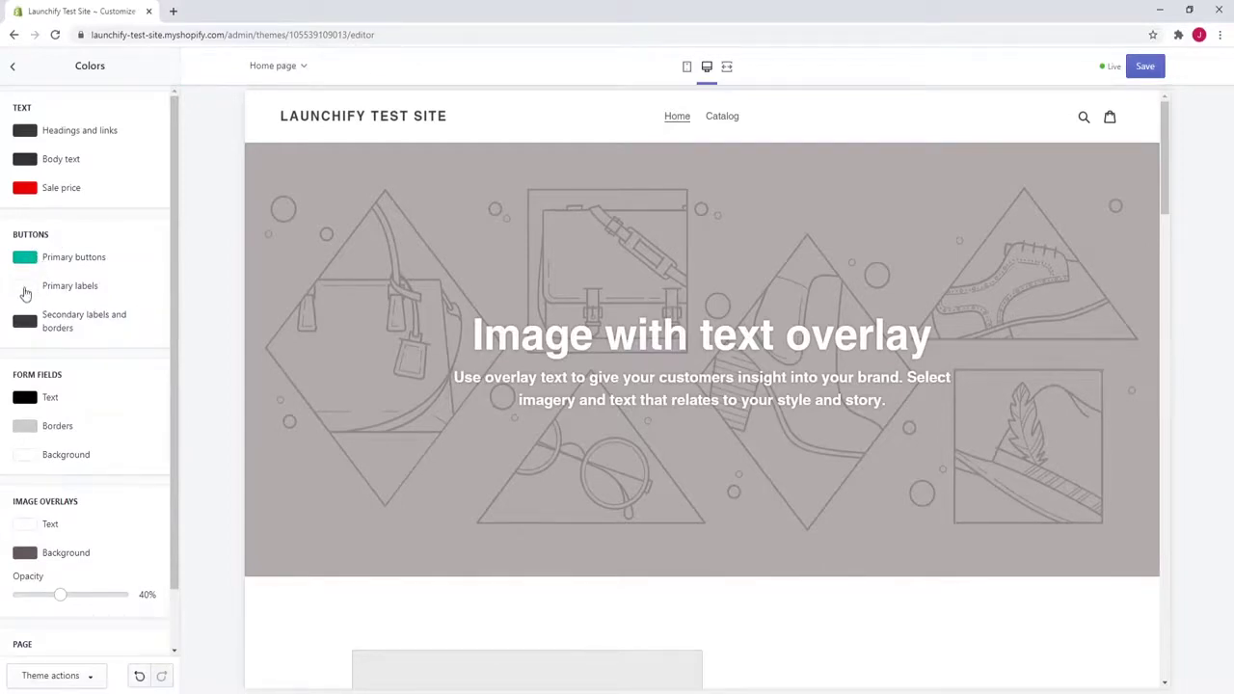
Step: Review the remaining theme color options, leave the color settings and save the theme changes
scroll(172, 279, "down", 1)
scroll(171, 289, "up", 1)
left_click_drag(170, 278, 174, 334)
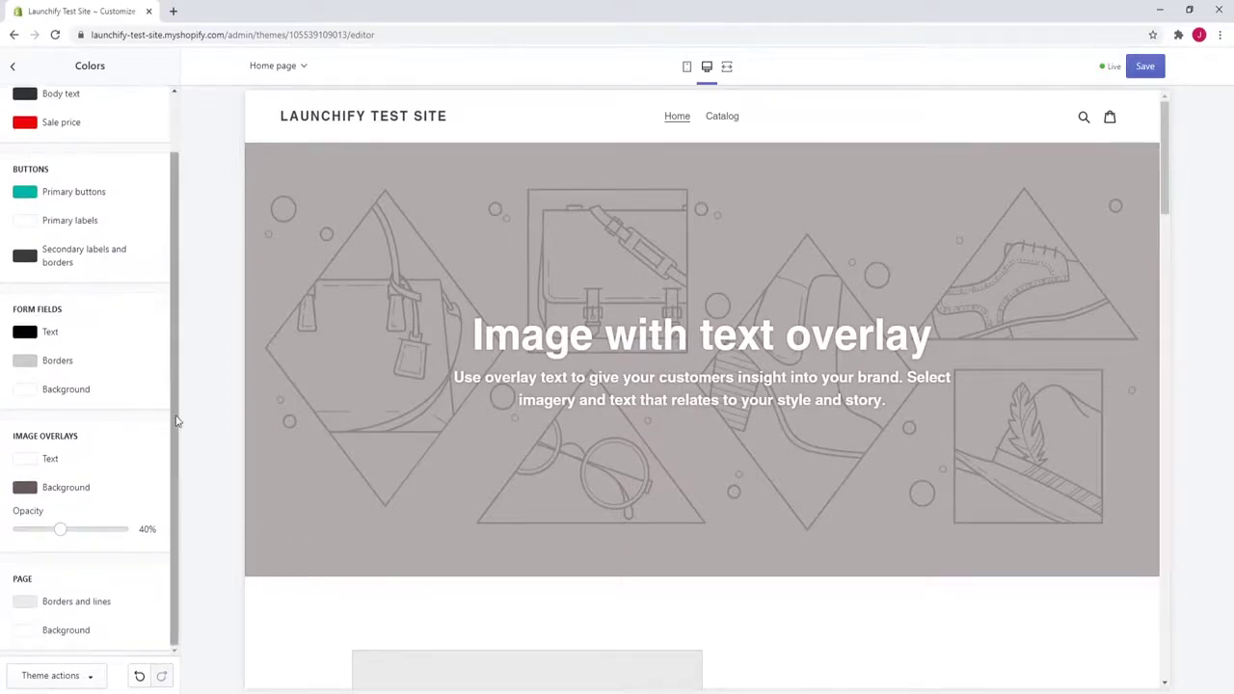
left_click_drag(176, 421, 175, 285)
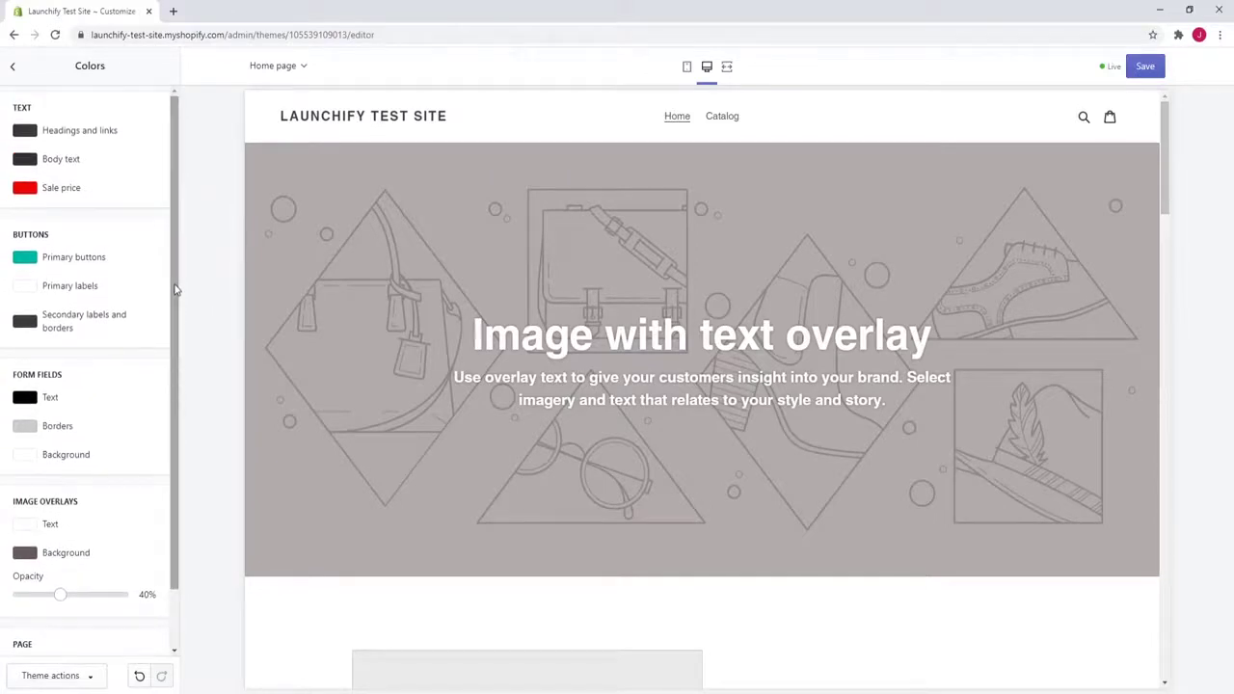
left_click(13, 66)
key("ctrl+s")
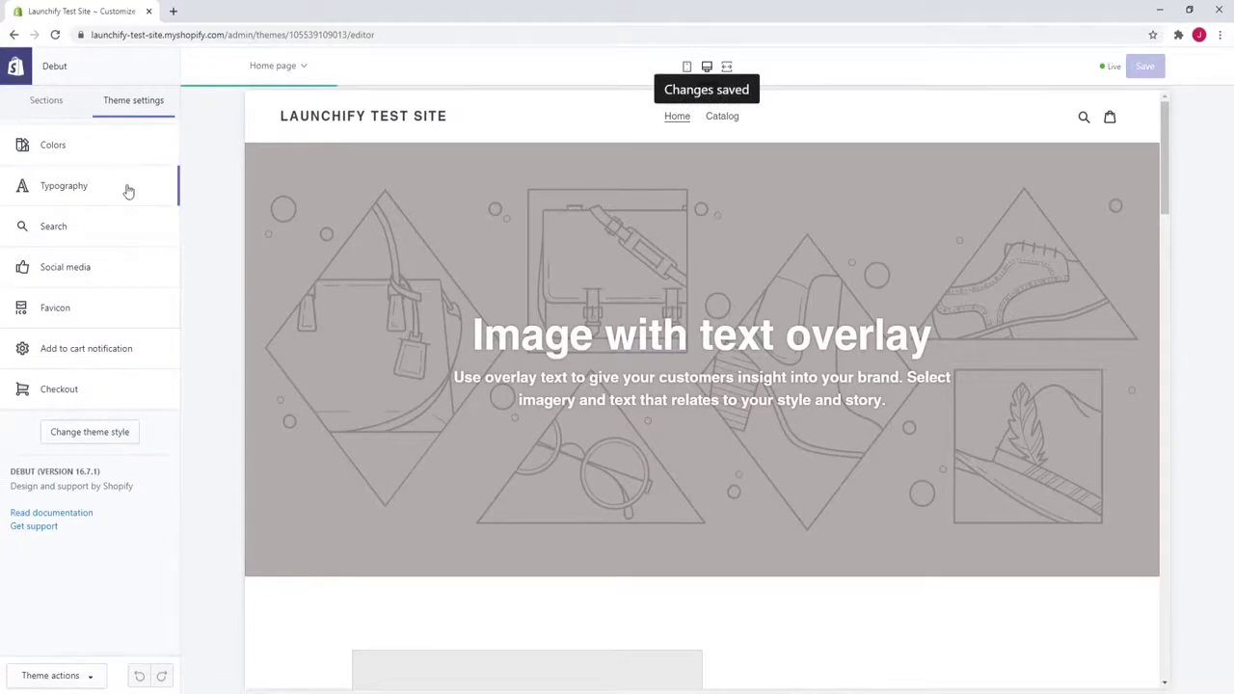
Step: Search the theme's fonts for "robot" and choose Roboto as the headings and buttons font
left_click(72, 200)
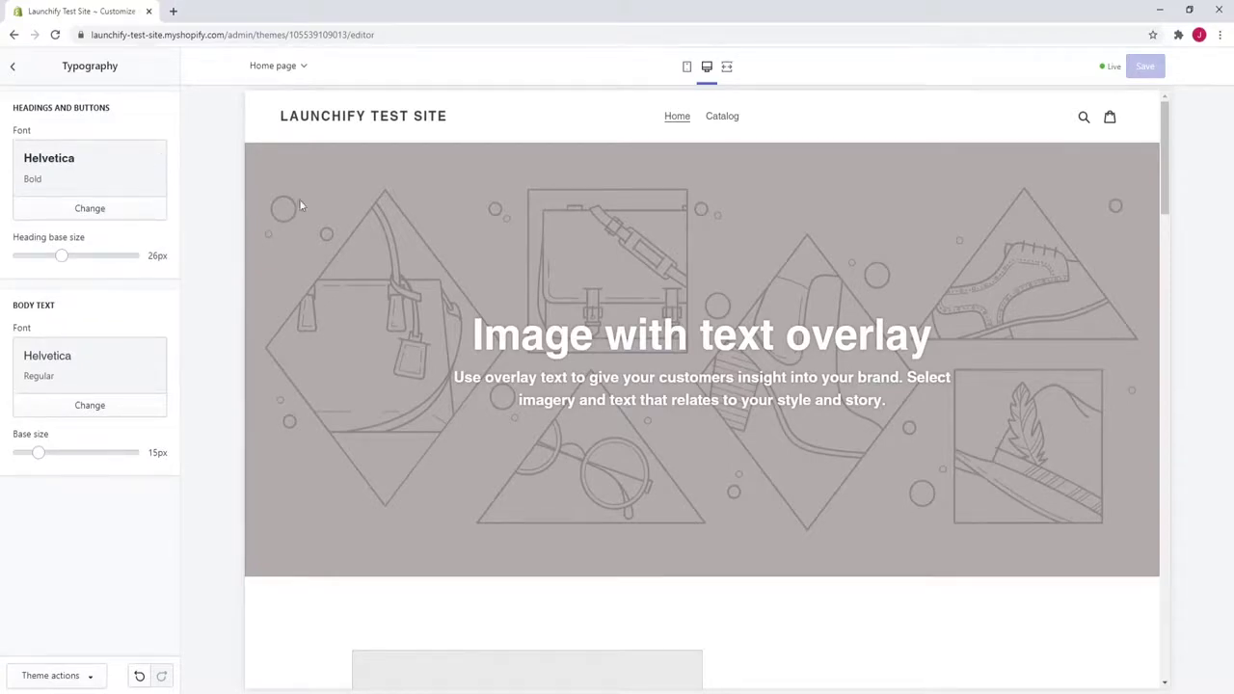
left_click_drag(27, 161, 70, 159)
left_click(81, 177)
left_click(89, 210)
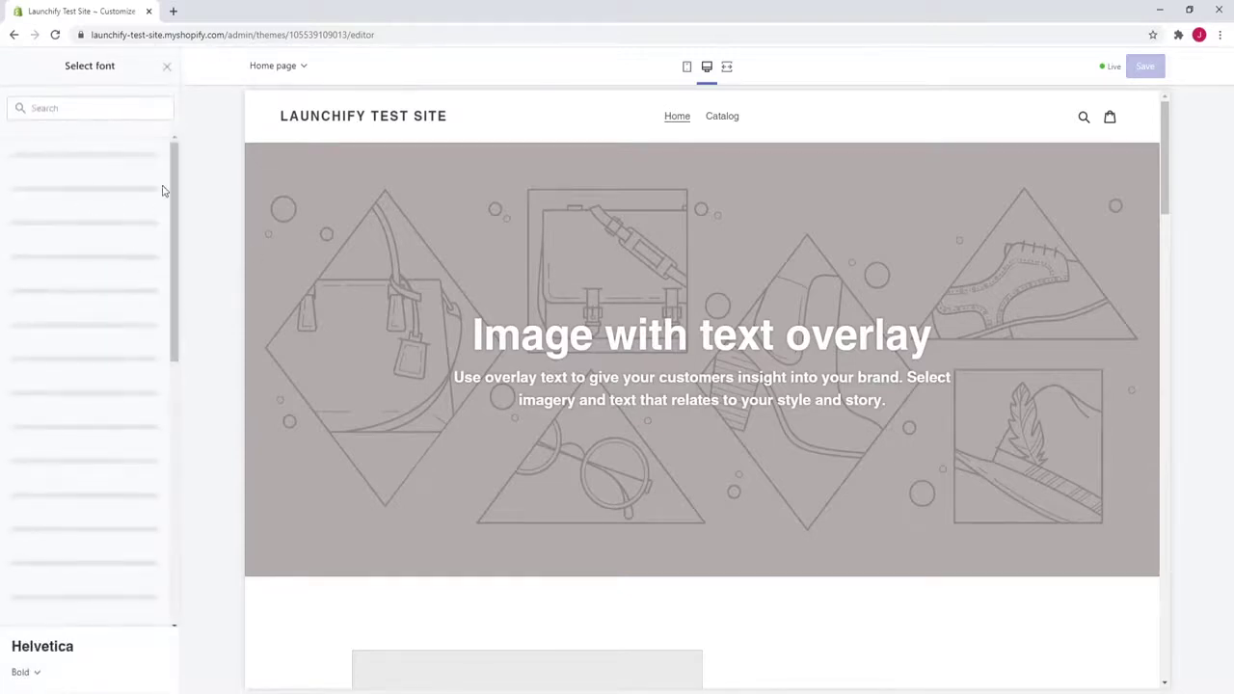
left_click_drag(173, 174, 186, 452)
left_click(91, 598)
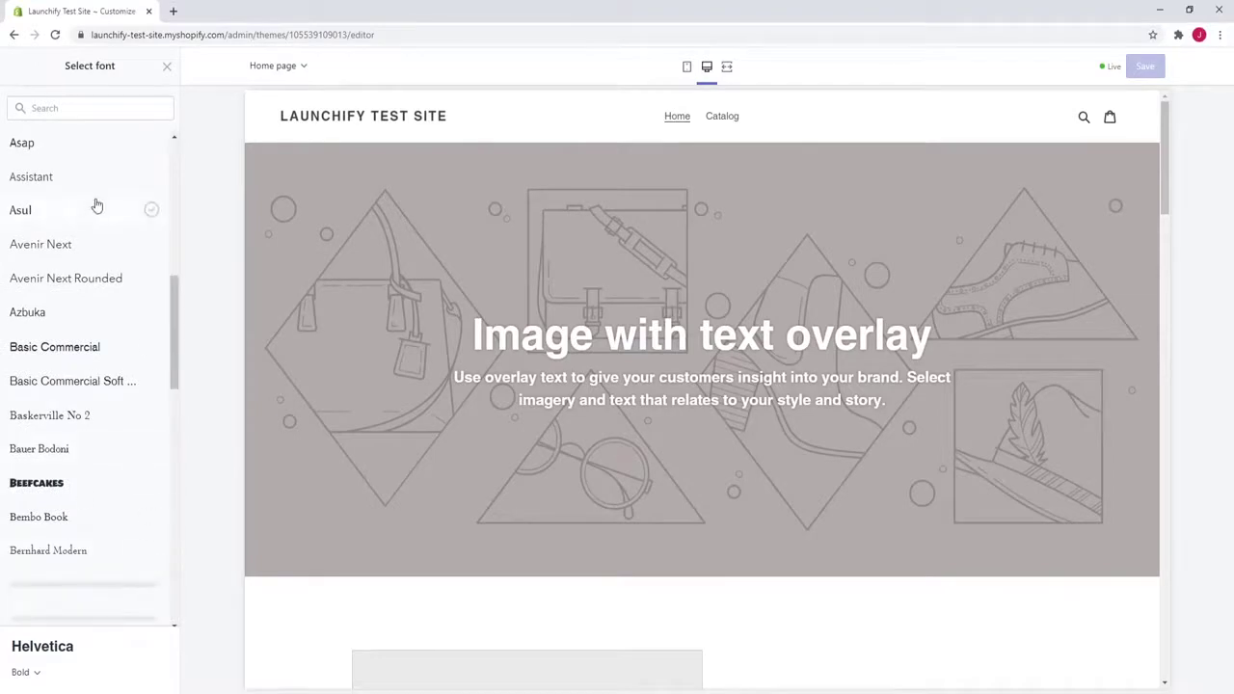
left_click(80, 110)
type("robot")
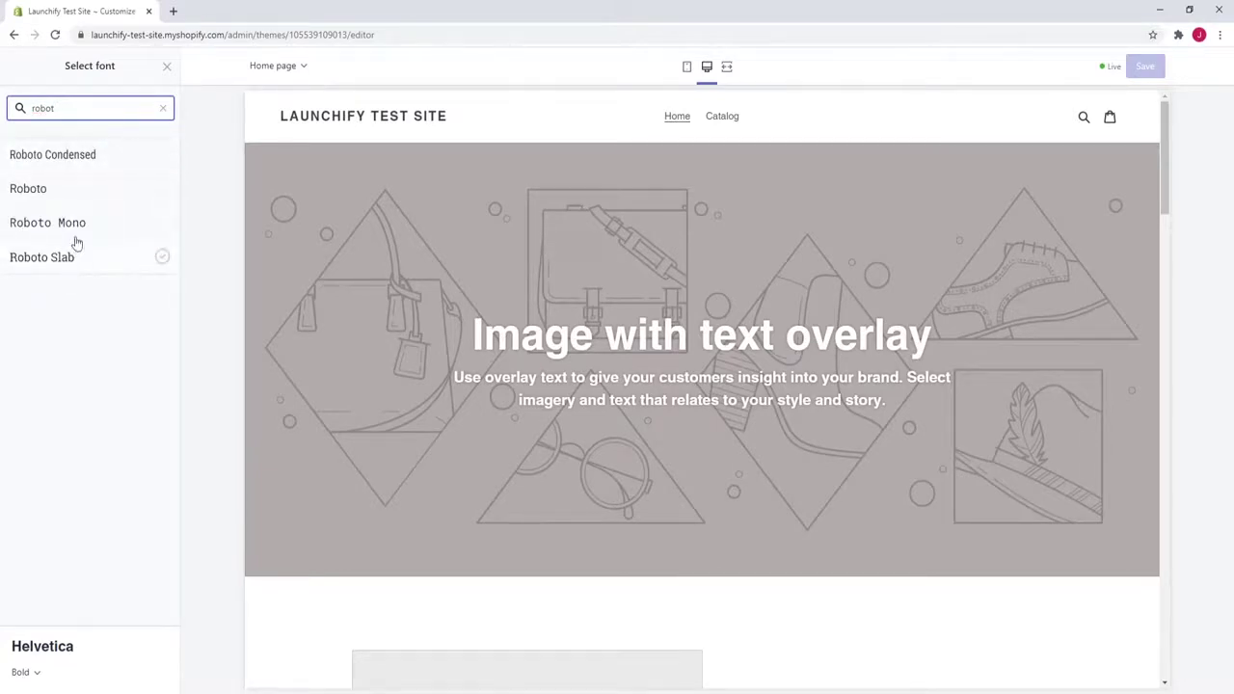
left_click(77, 199)
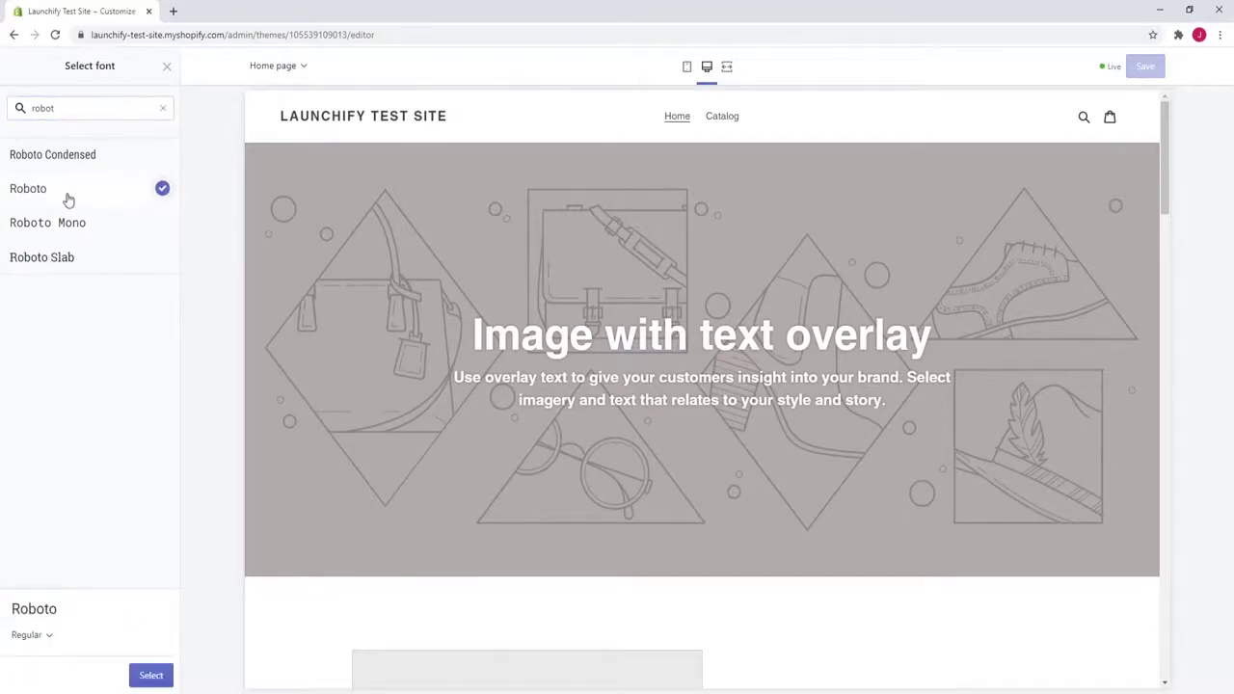
Step: Review the available Roboto weights, keep Regular and apply the font to headings and buttons
left_click(48, 637)
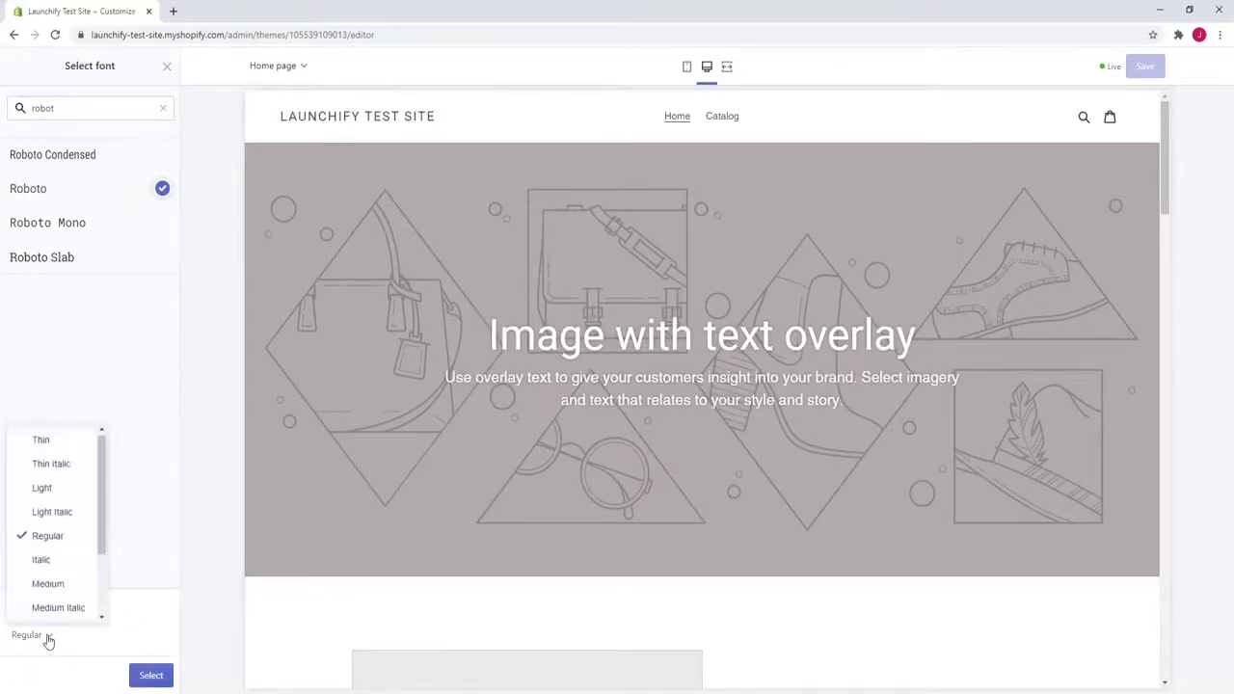
left_click(102, 524)
left_click(48, 642)
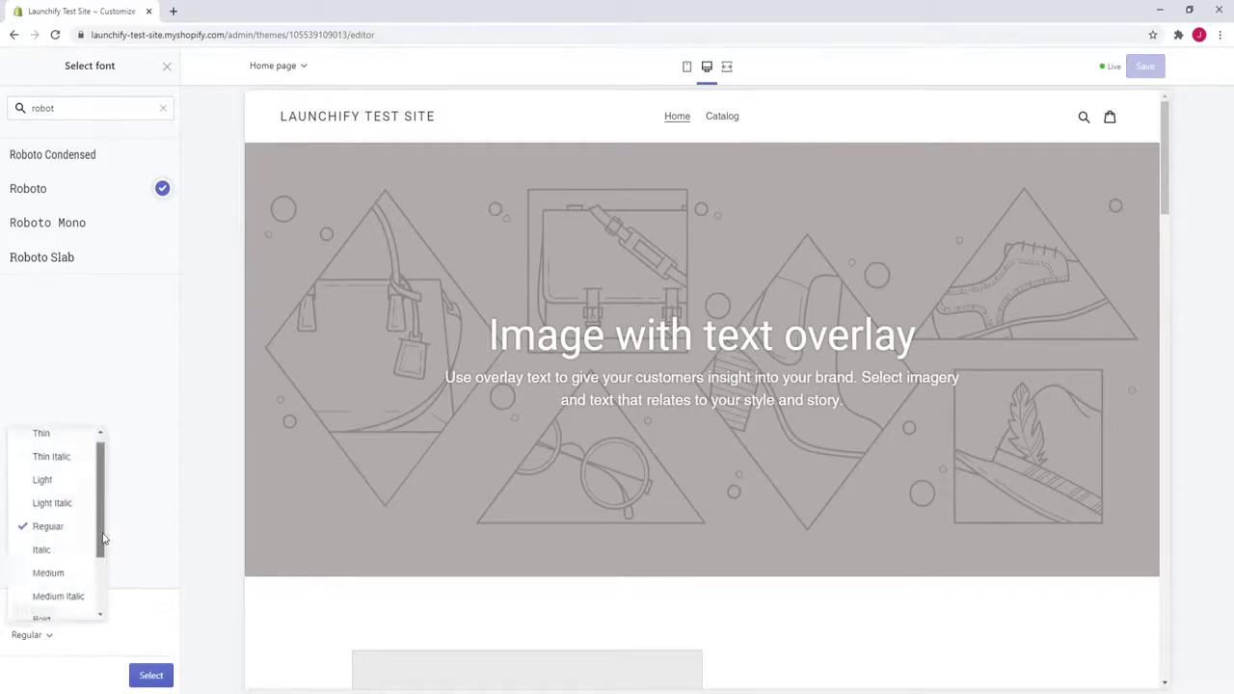
left_click_drag(104, 542, 103, 561)
left_click(40, 641)
scroll(63, 573, "down", 2)
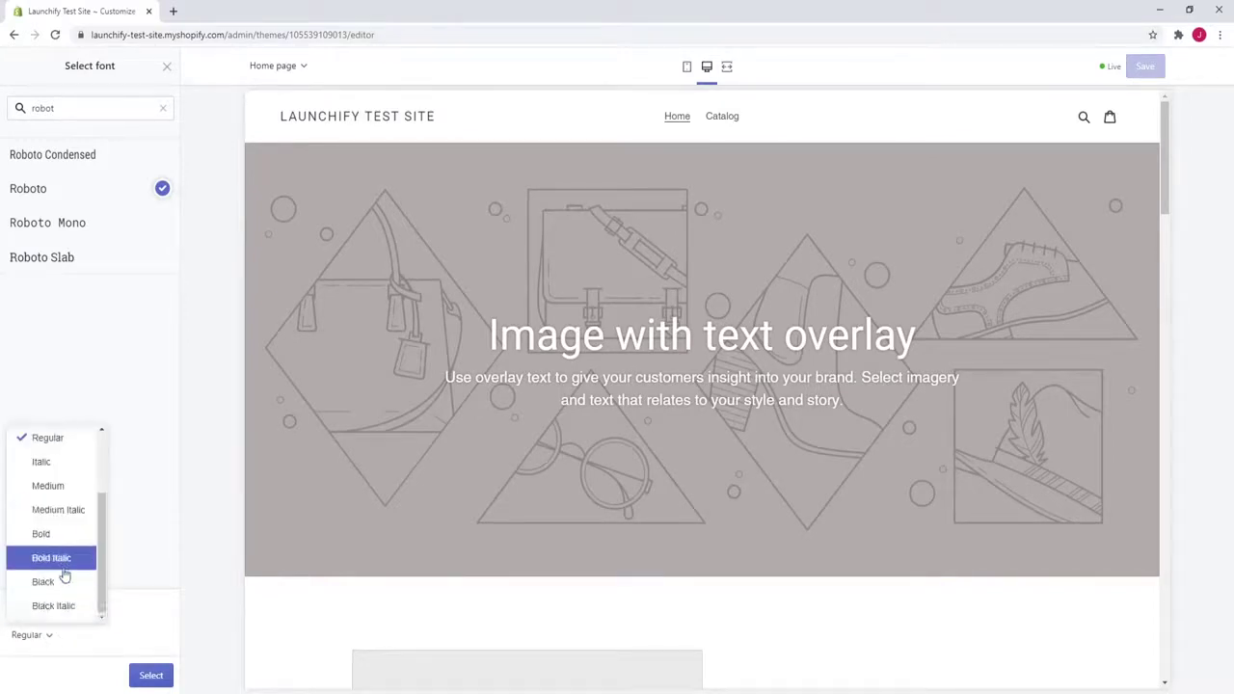
scroll(60, 573, "up", 3)
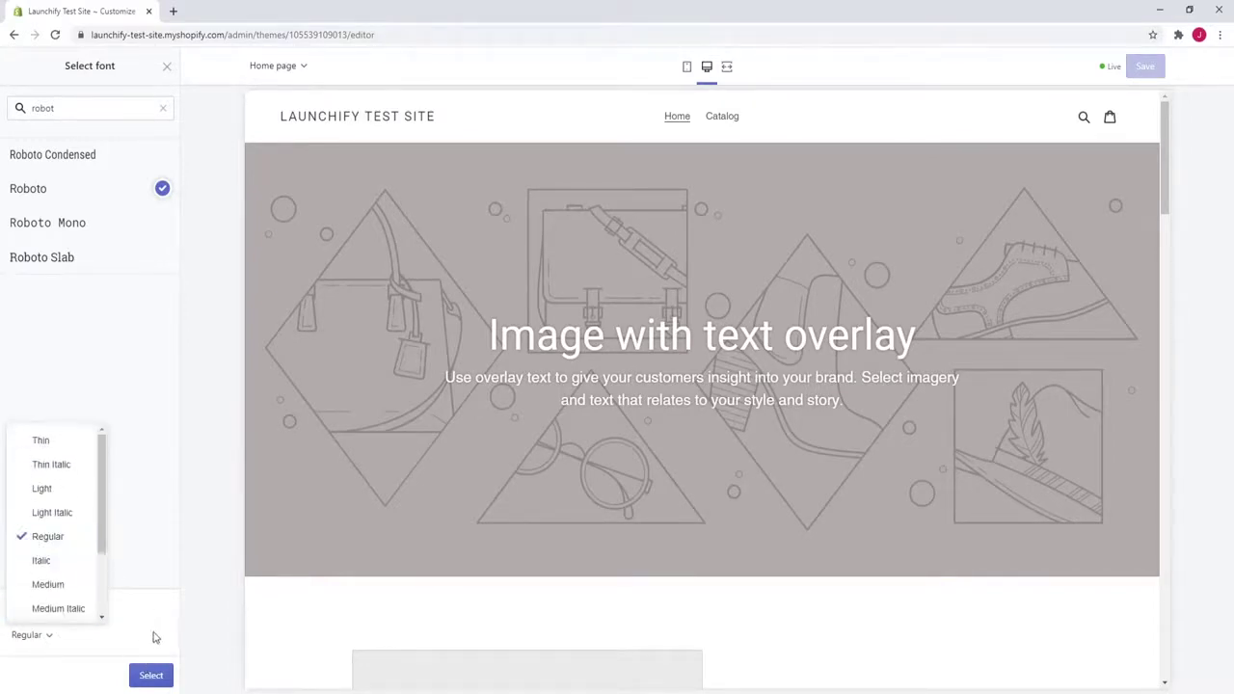
left_click(152, 674)
left_click(152, 674)
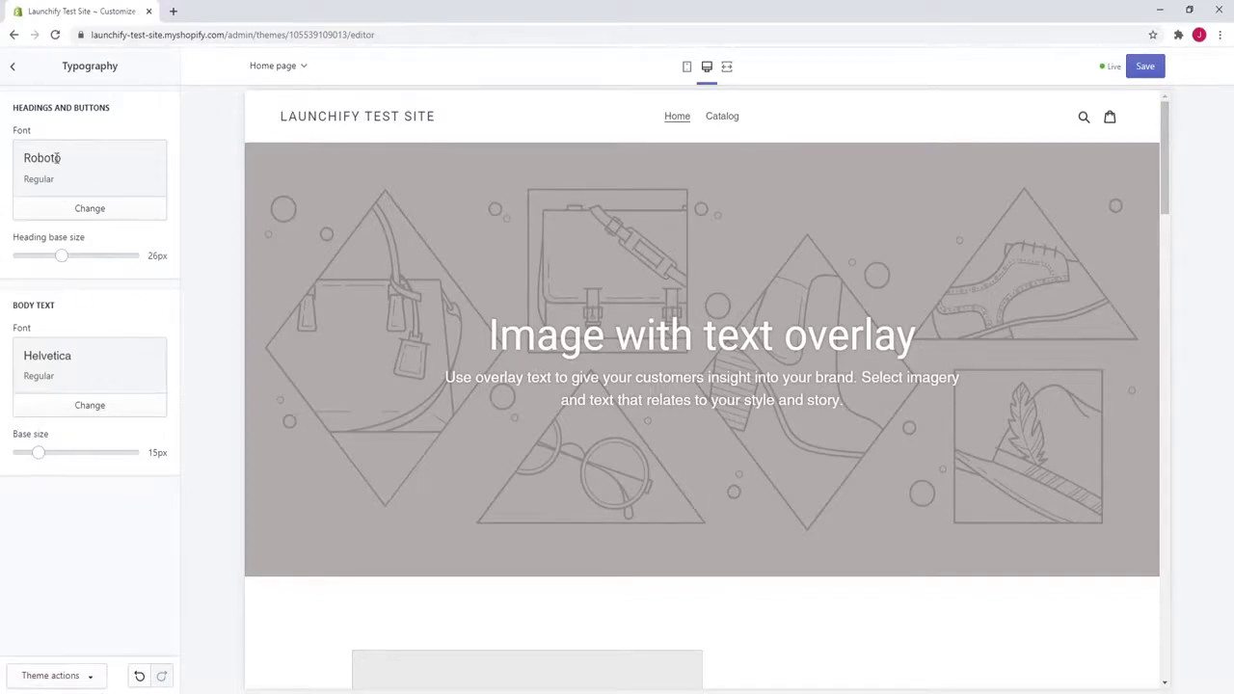
Step: Set the body text font to Roboto Regular, searching the font list for "robo"
left_click(89, 406)
left_click(72, 108)
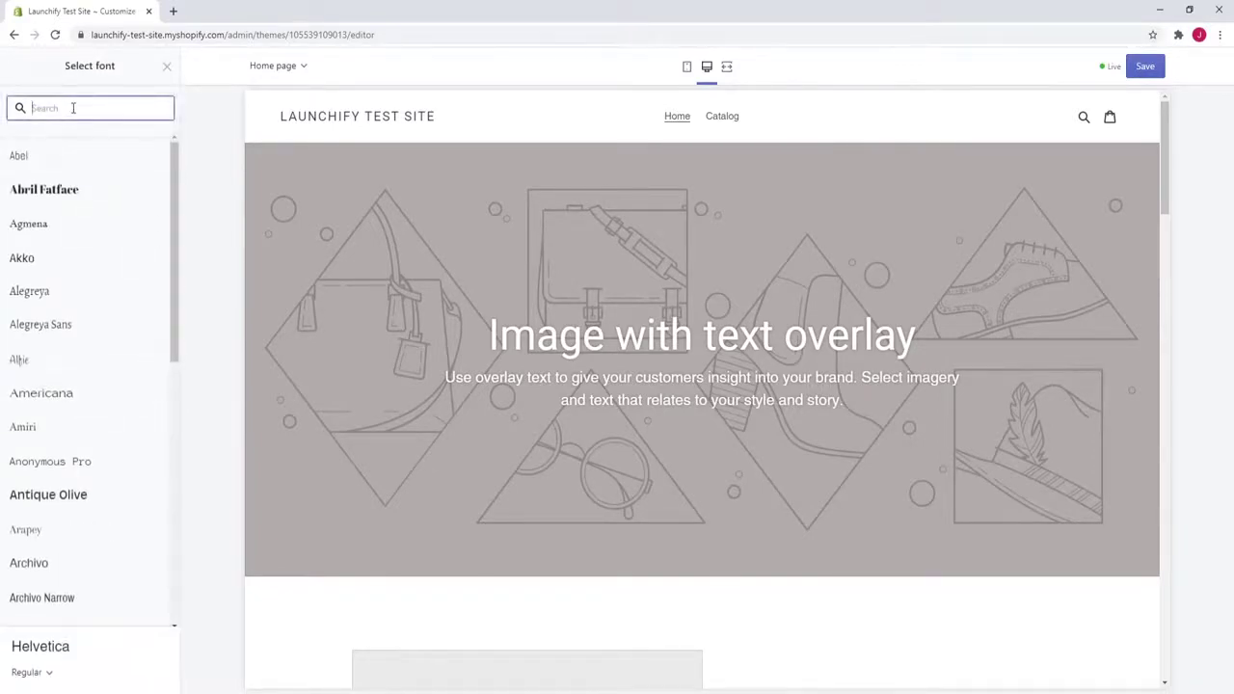
type("l")
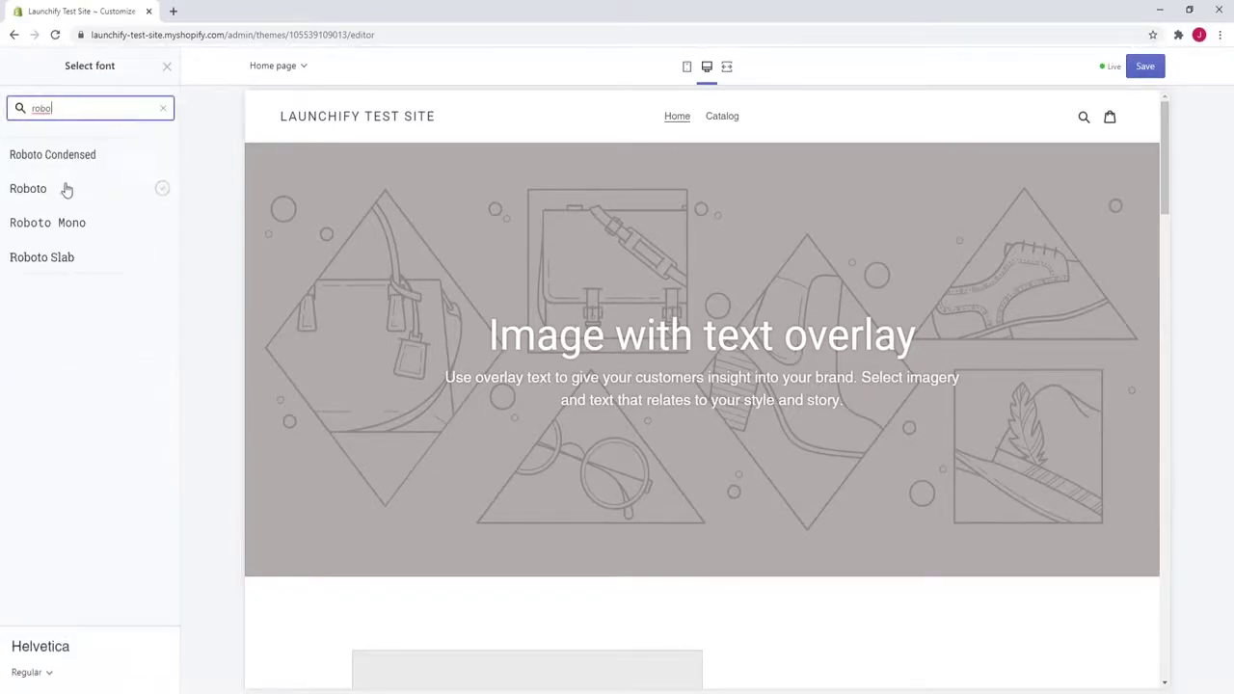
left_click(66, 188)
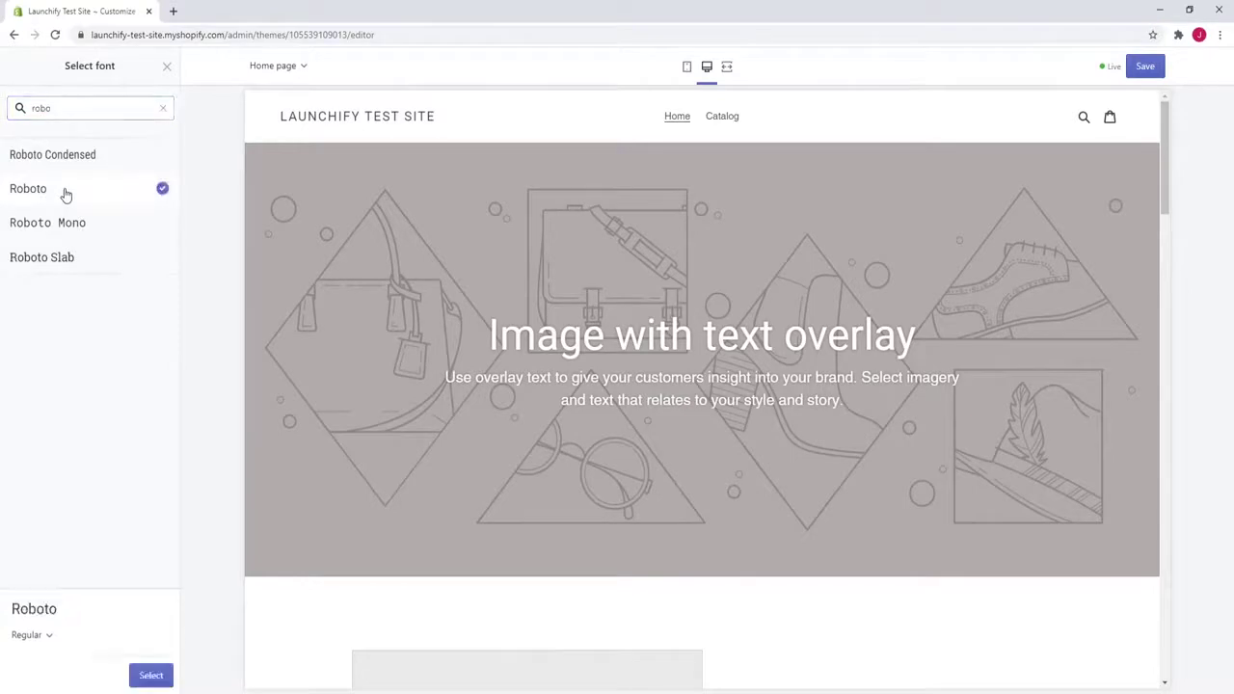
left_click(150, 675)
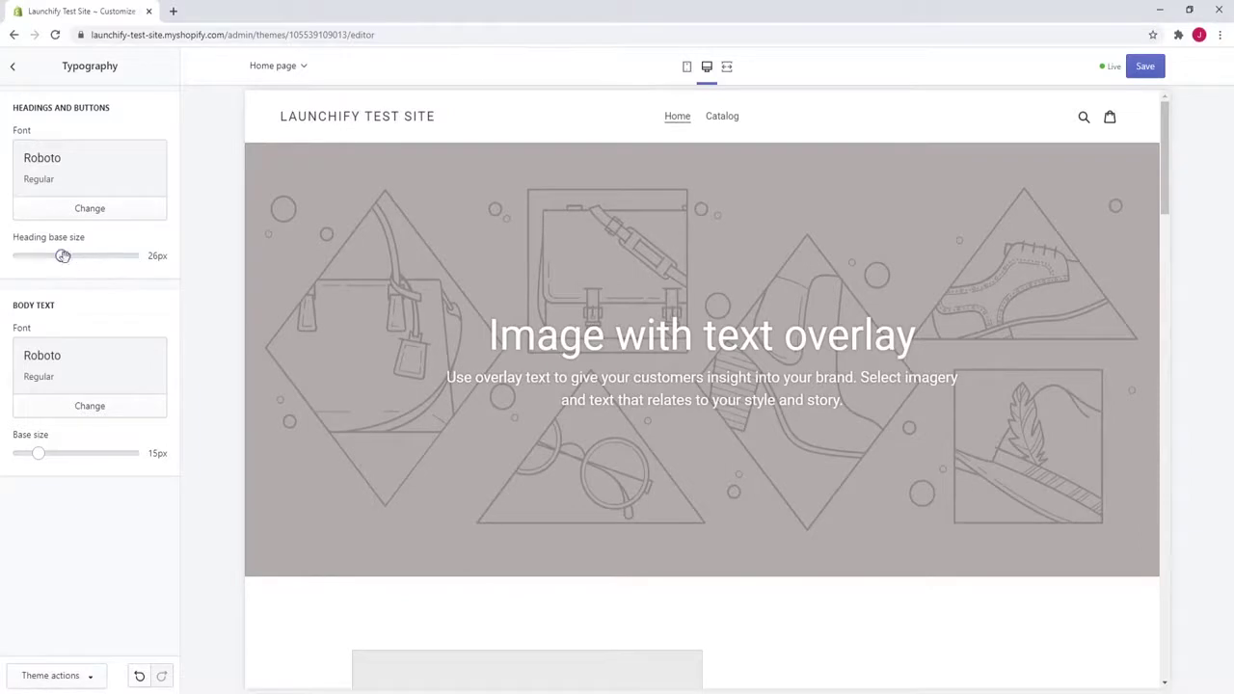
Step: Set the heading base size to 28px and the body text base size to 16px, and save the typography settings
mouse_move(60, 255)
left_mouse_down()
mouse_move(90, 256)
mouse_move(76, 255)
left_mouse_up()
left_click_drag(37, 452, 55, 453)
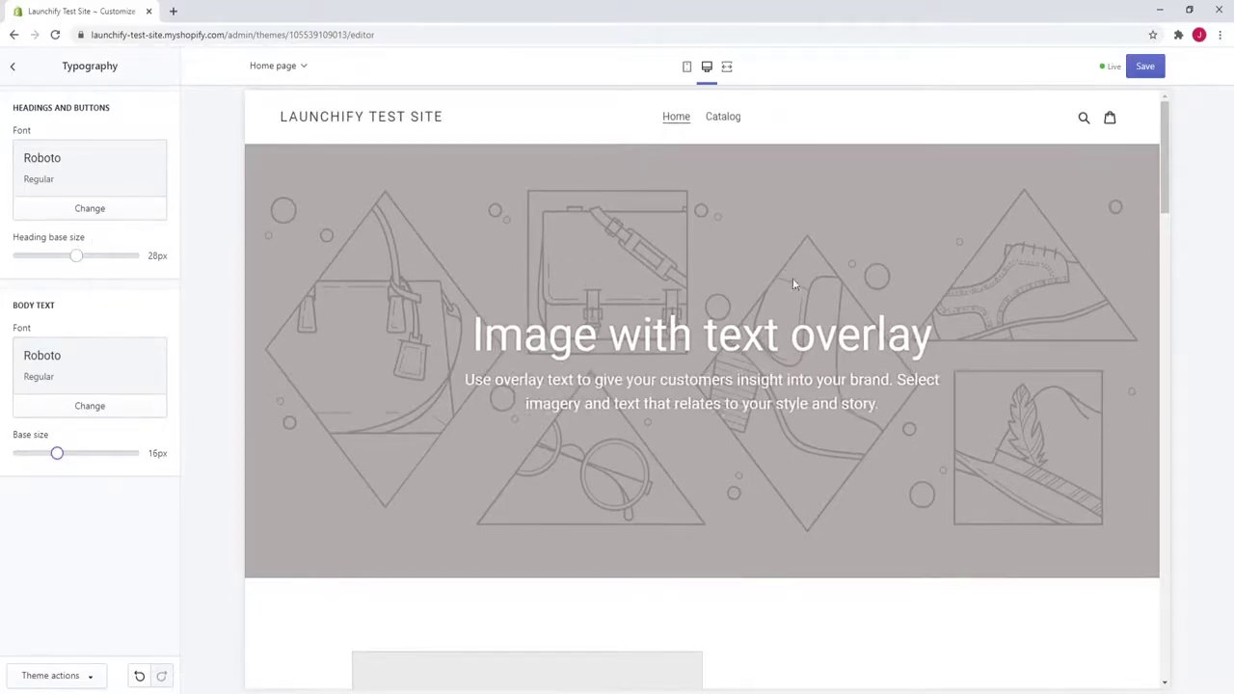
left_click(1145, 66)
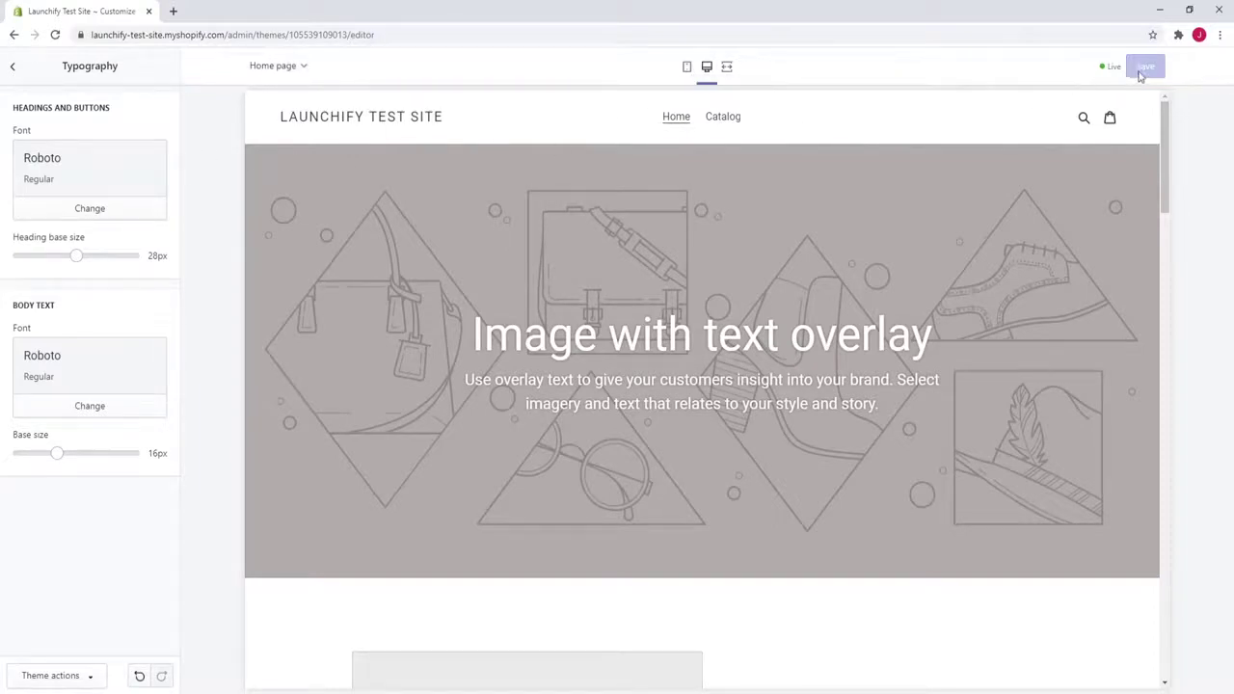
left_click(15, 70)
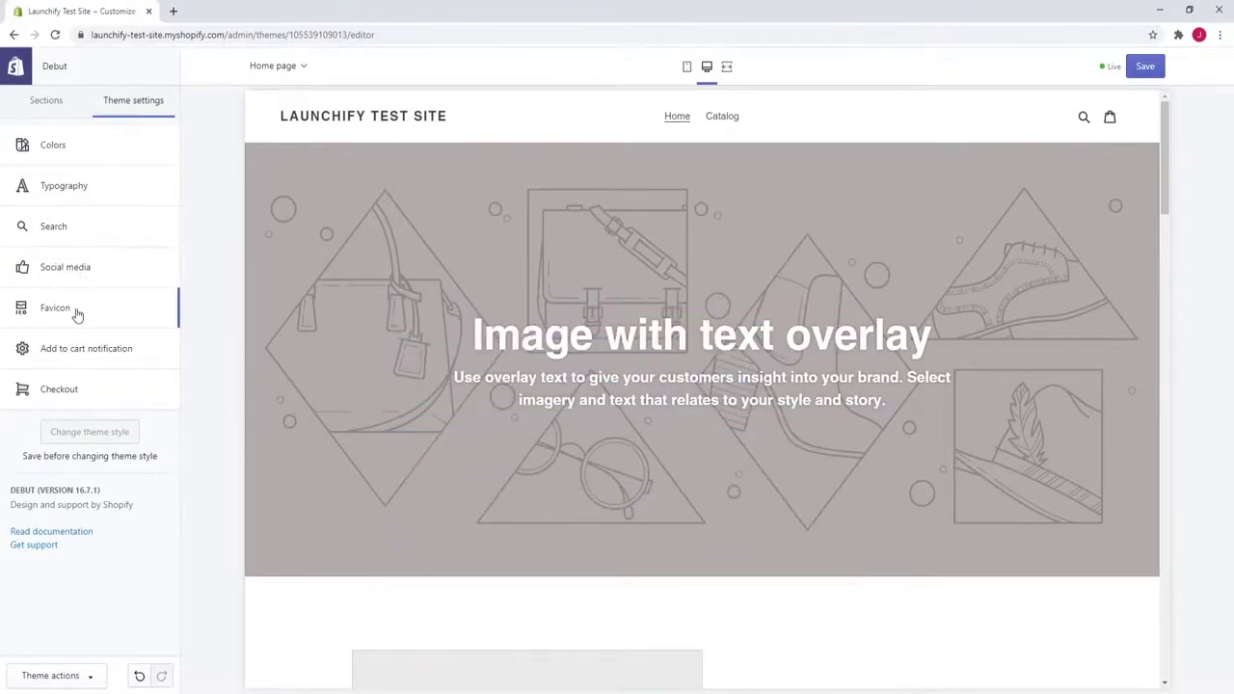
Step: Set the round rocket image from the image library as the store's favicon
left_click(77, 311)
left_click(83, 208)
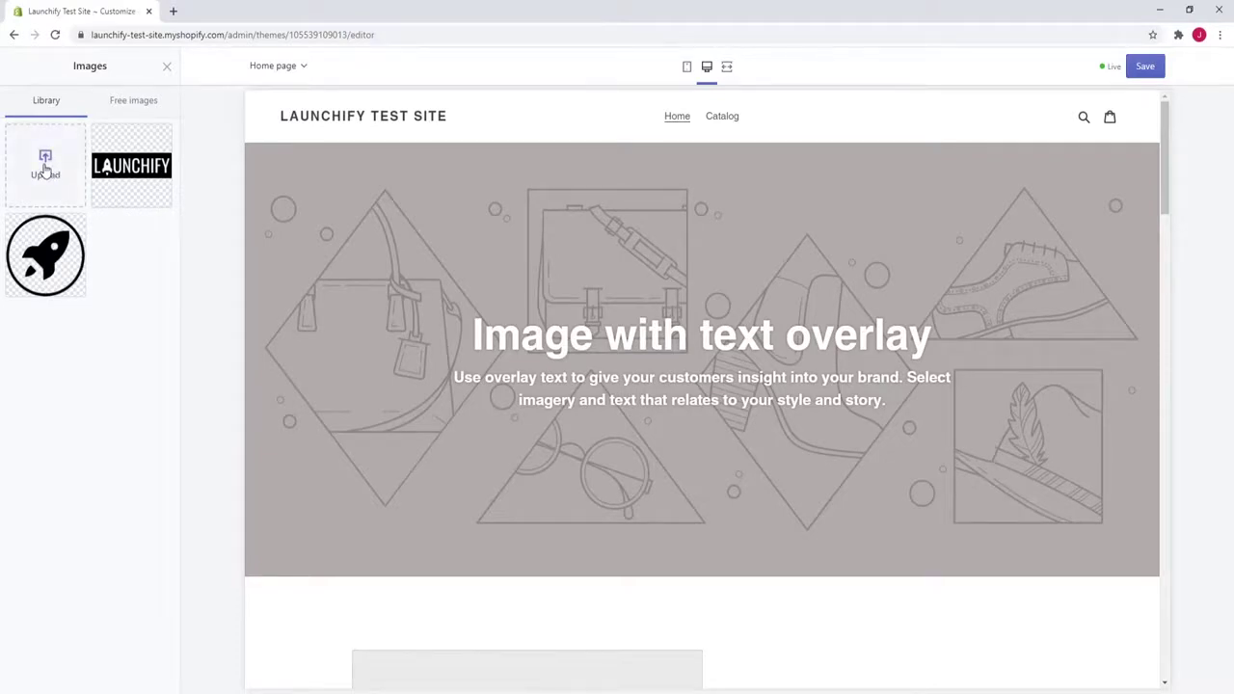
left_click(42, 262)
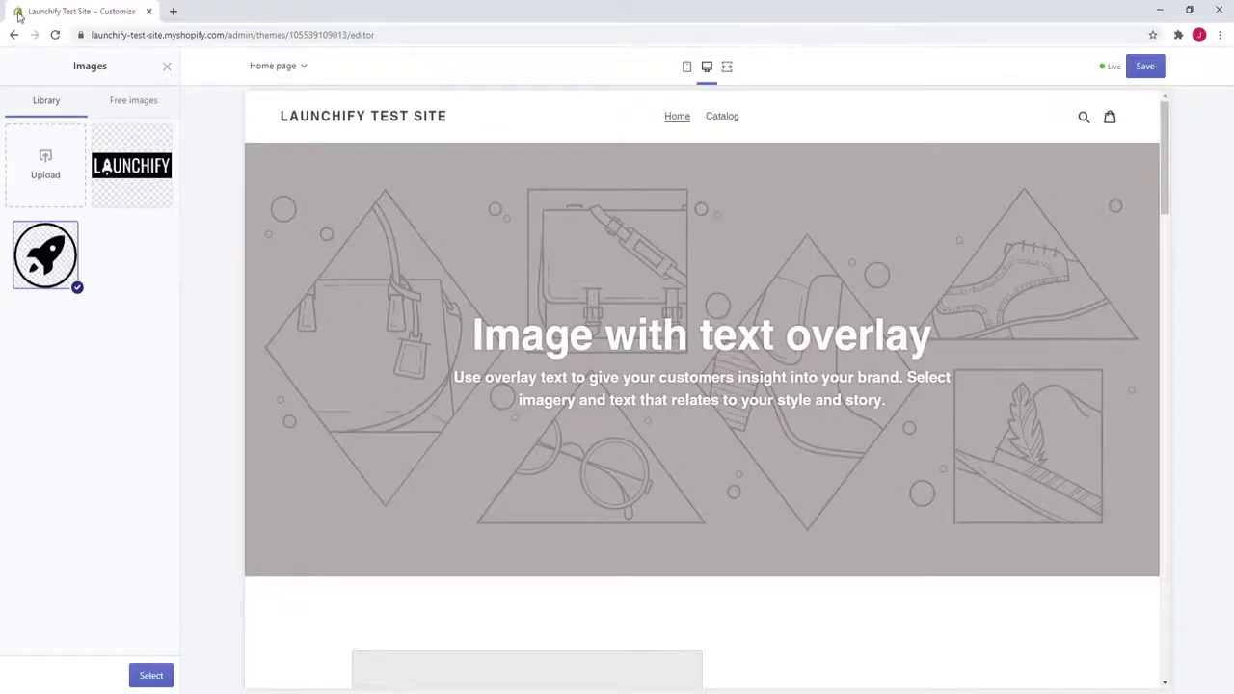
left_click(157, 677)
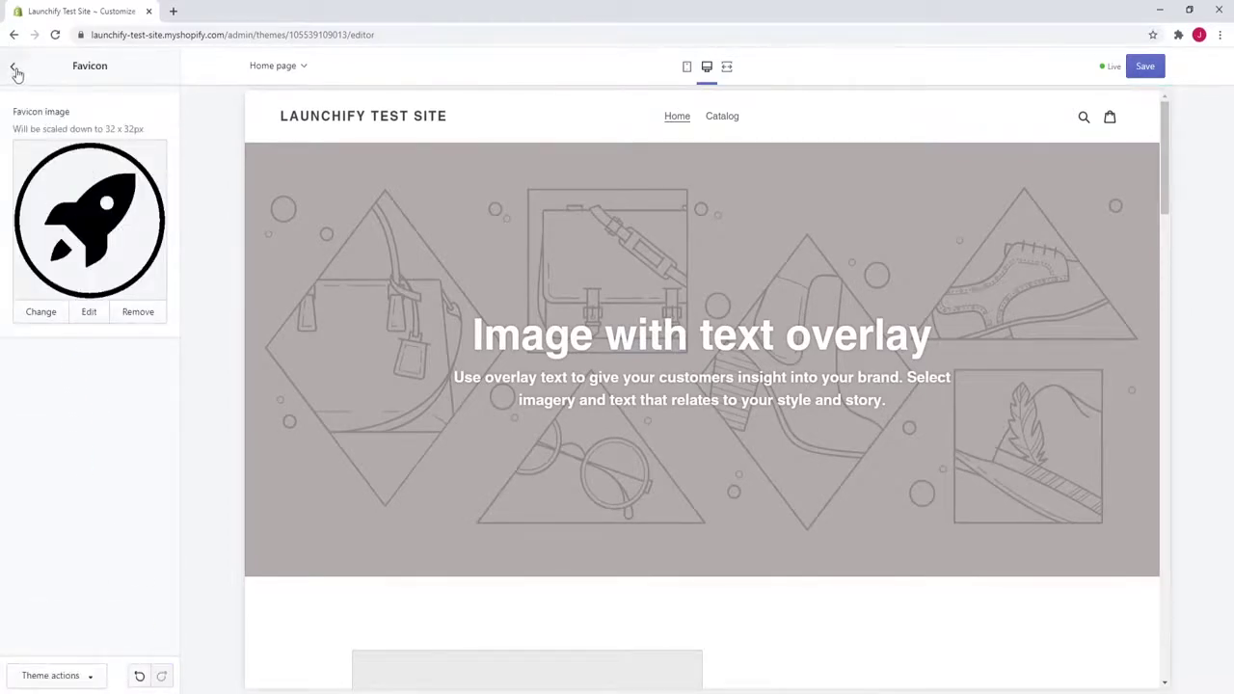
left_click(16, 72)
Step: Use the LAUNCHIFY image from the library as the header's logo and set its custom width to 185px
left_click(53, 104)
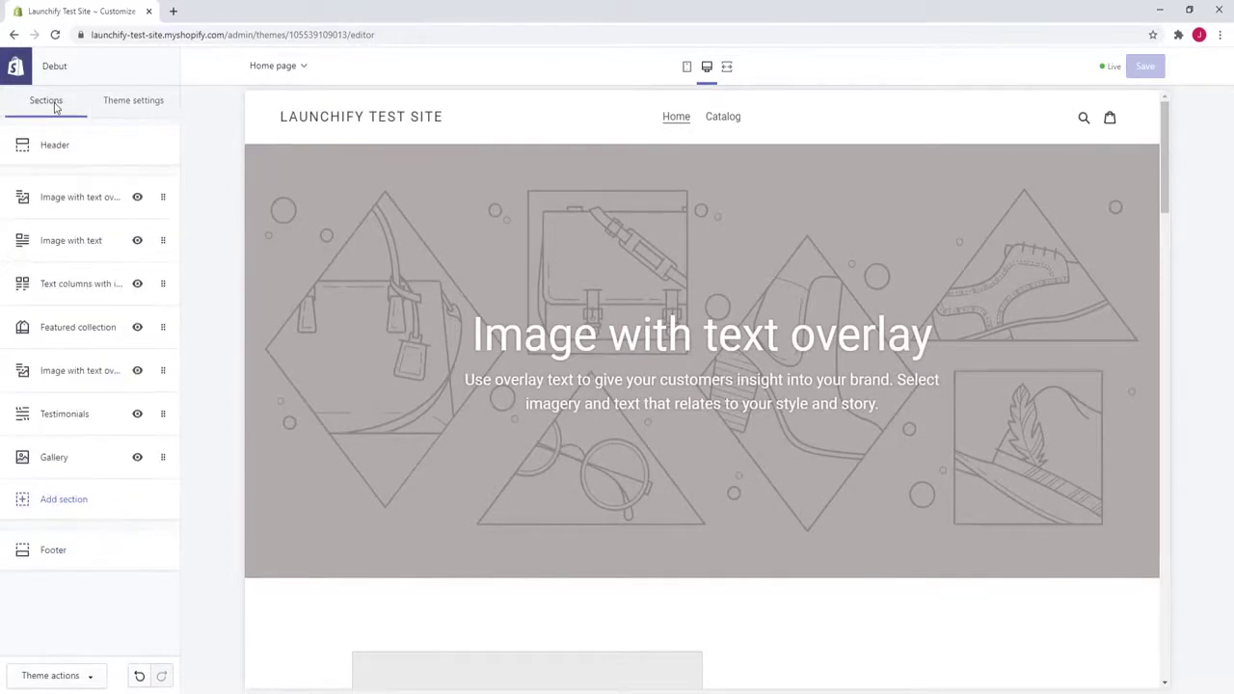
left_click(73, 149)
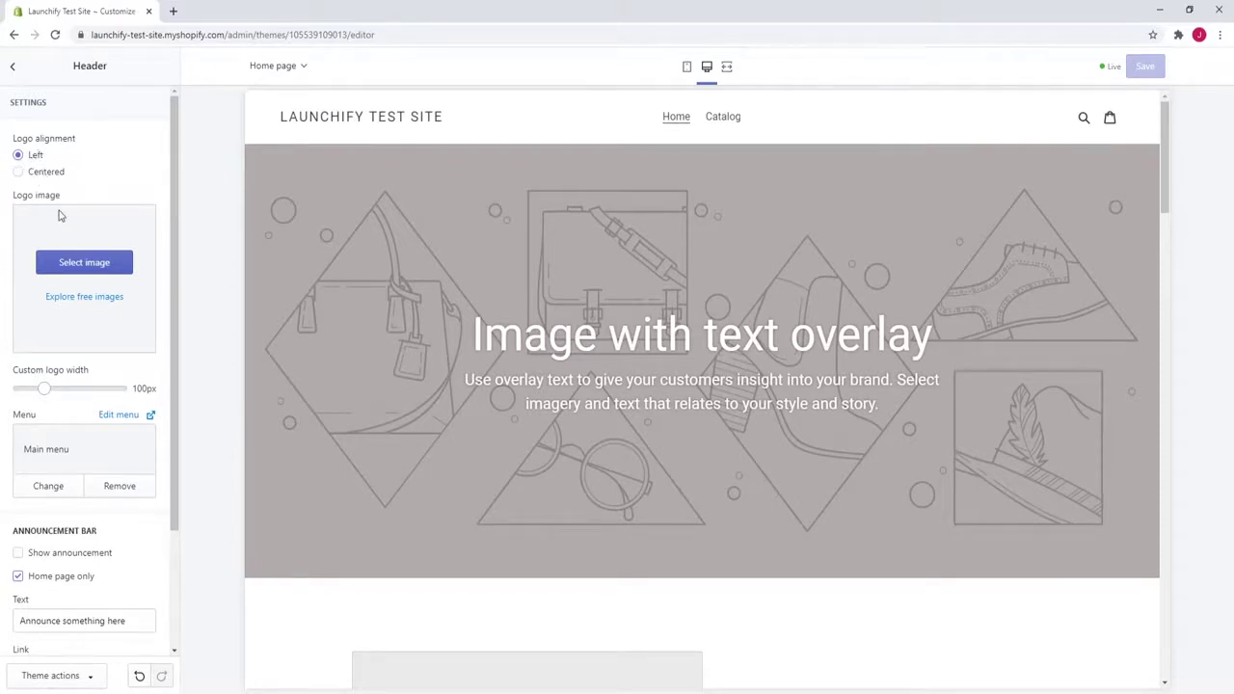
left_click(77, 263)
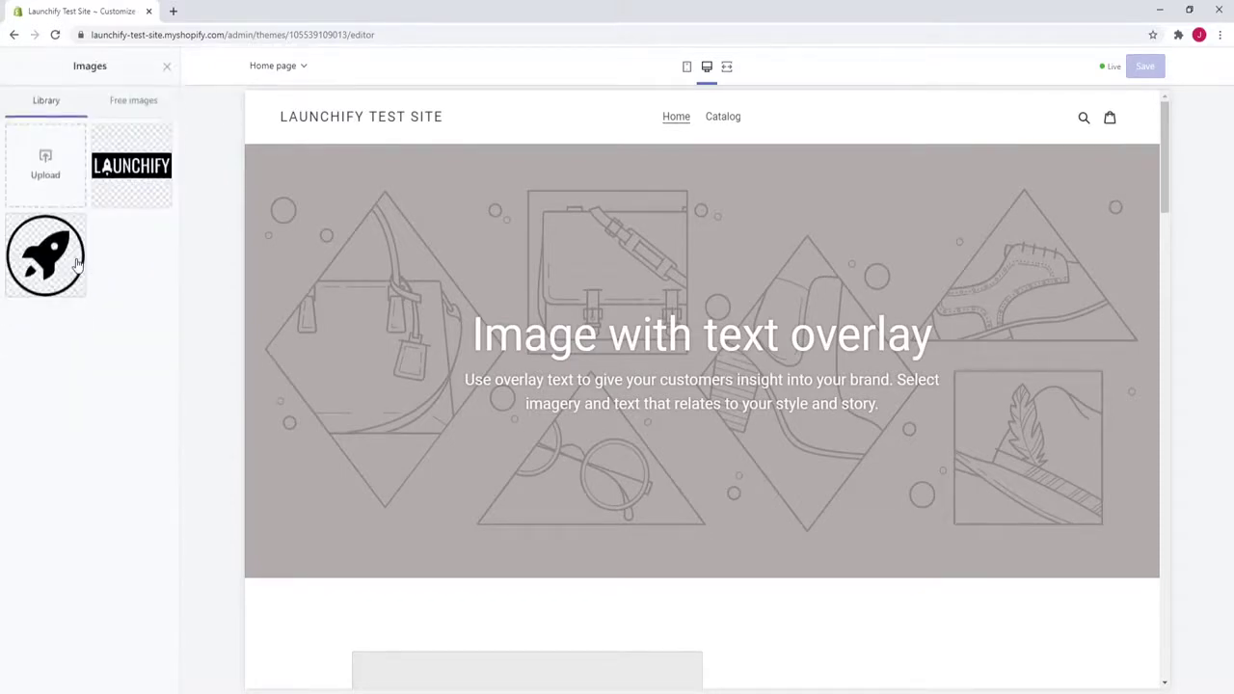
left_click(125, 183)
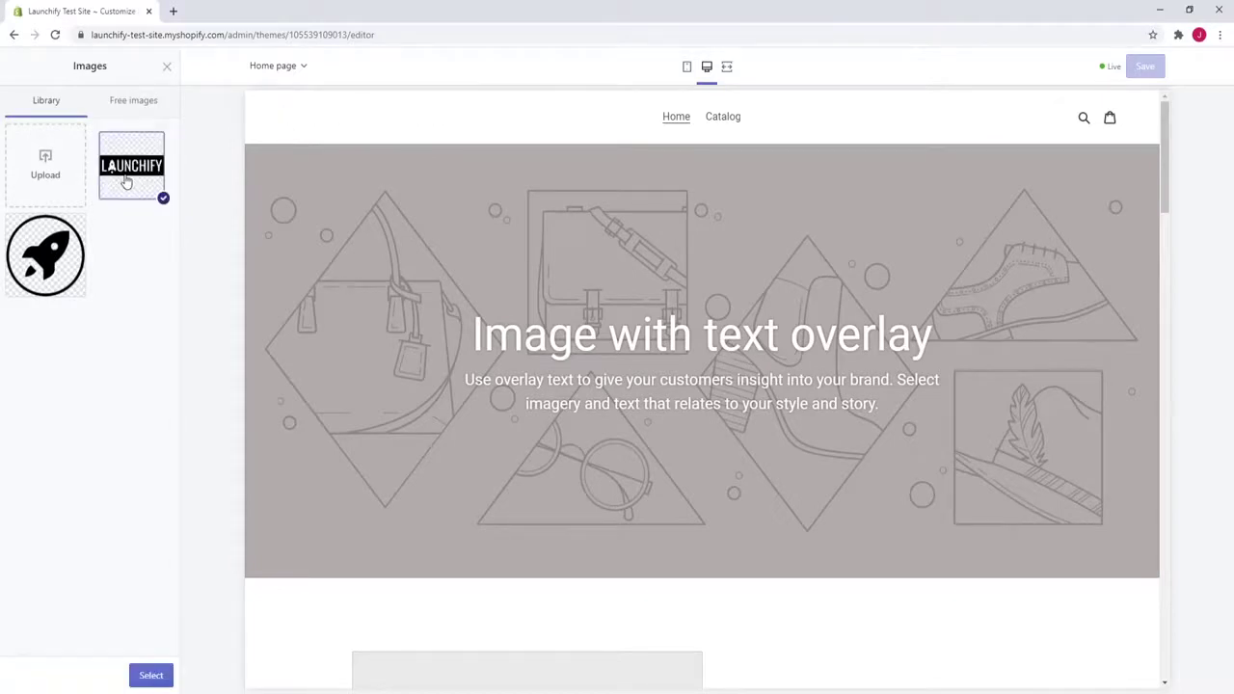
left_click(152, 676)
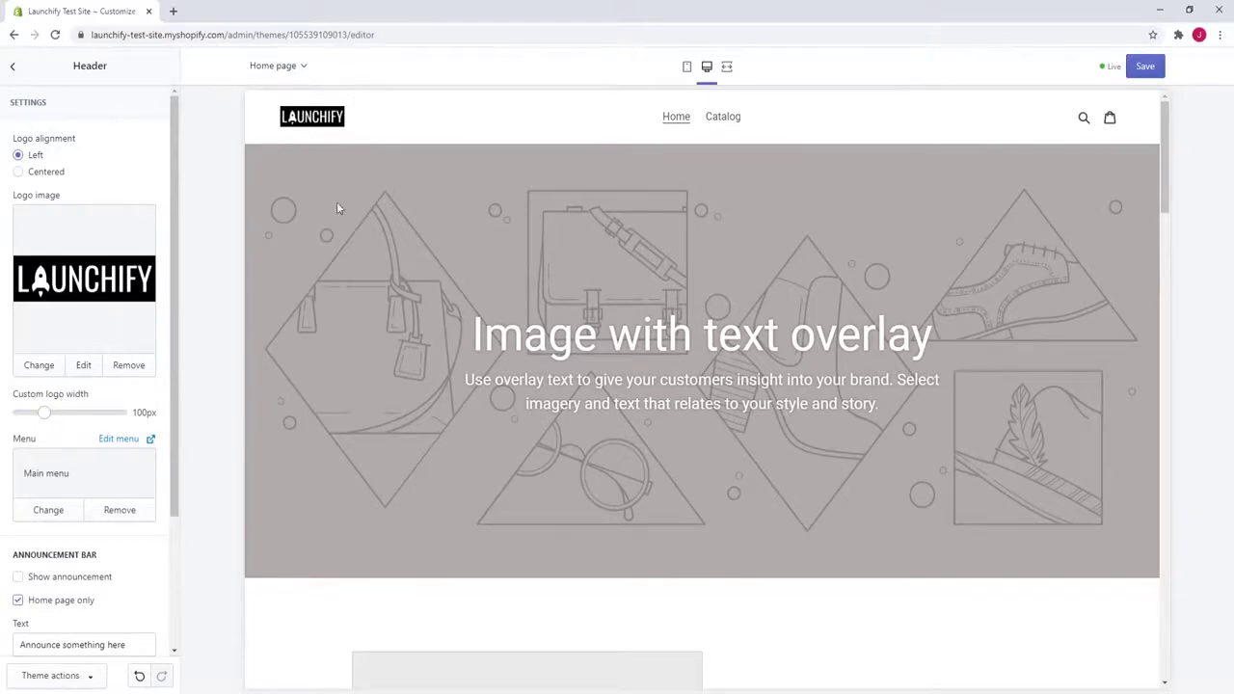
left_click_drag(43, 412, 87, 413)
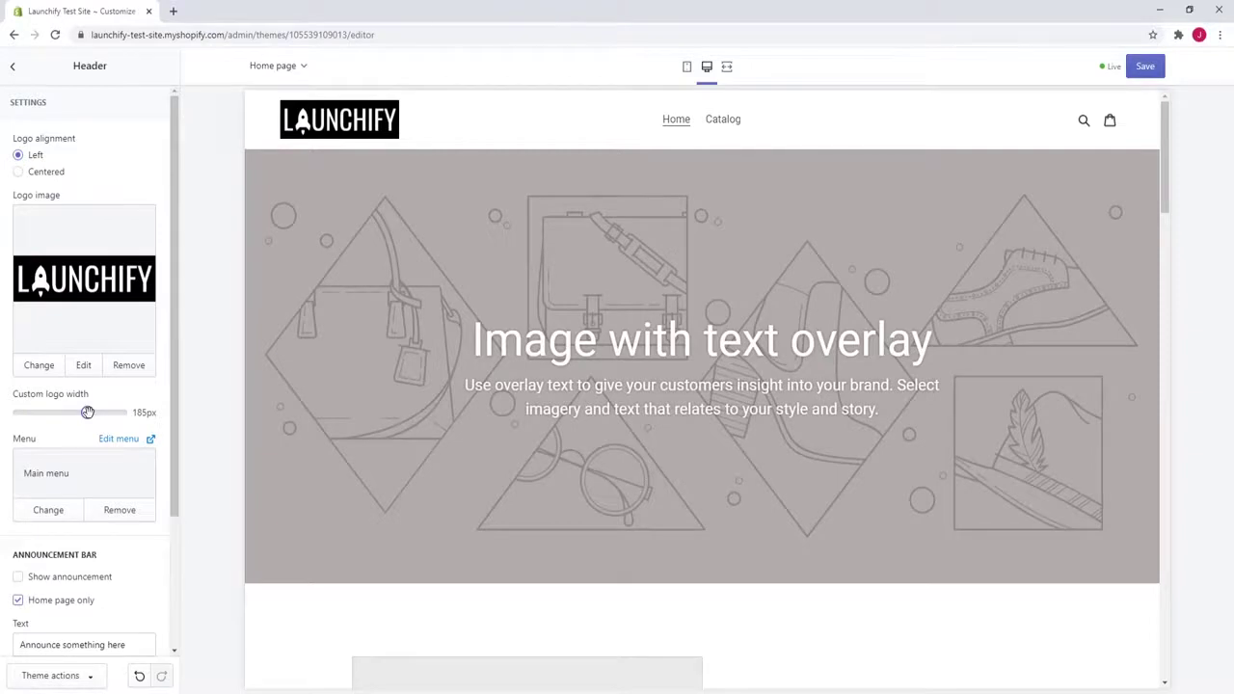
left_click_drag(87, 412, 93, 414)
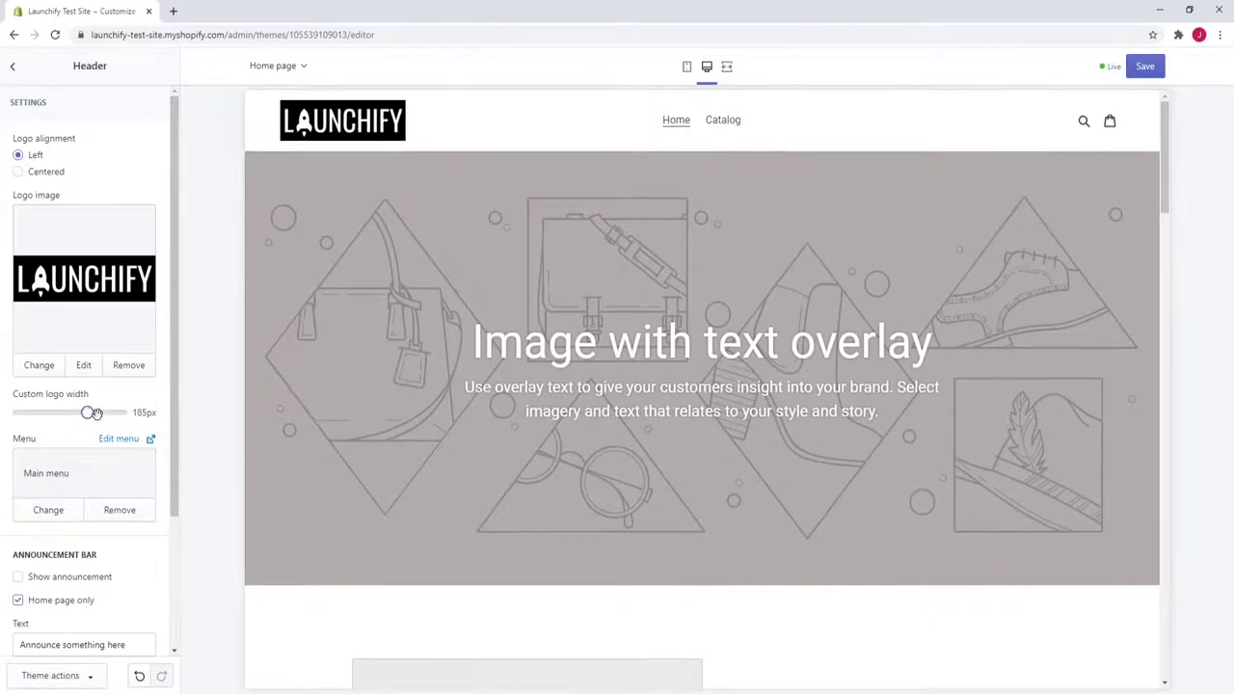
Step: Check the header logo in the mobile preview, return to the desktop preview and save the theme
left_click(686, 75)
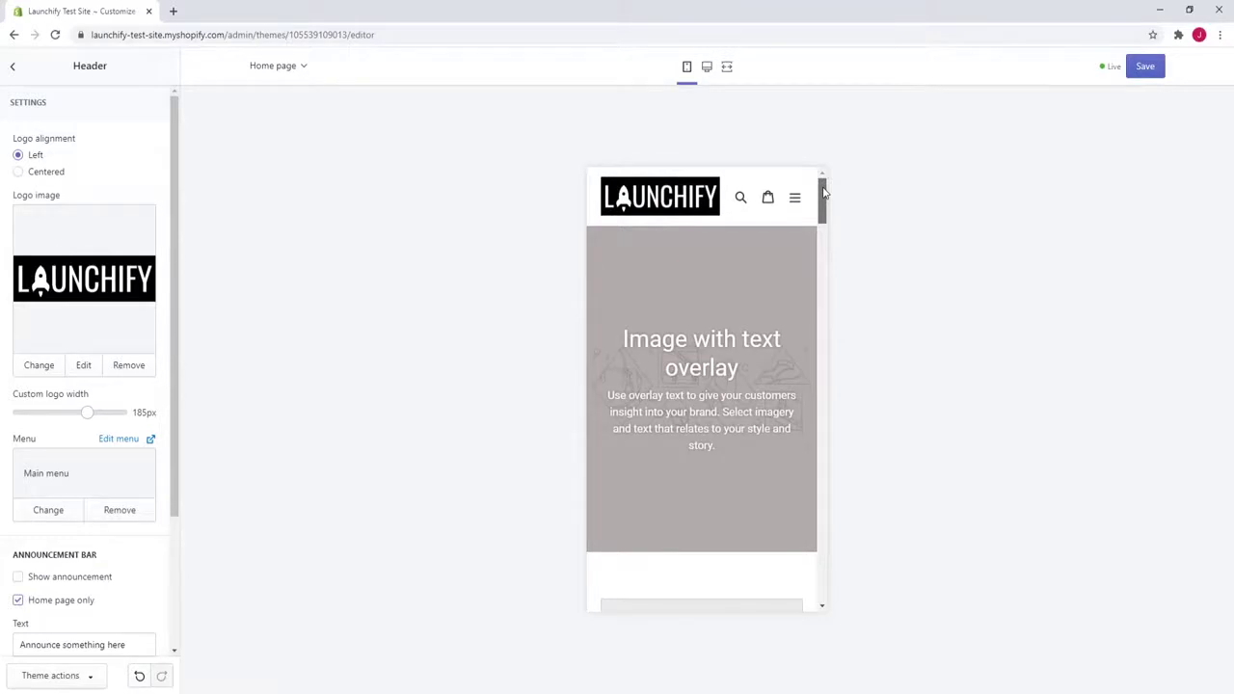
scroll(822, 197, "down", 2)
scroll(820, 193, "up", 2)
left_click(707, 70)
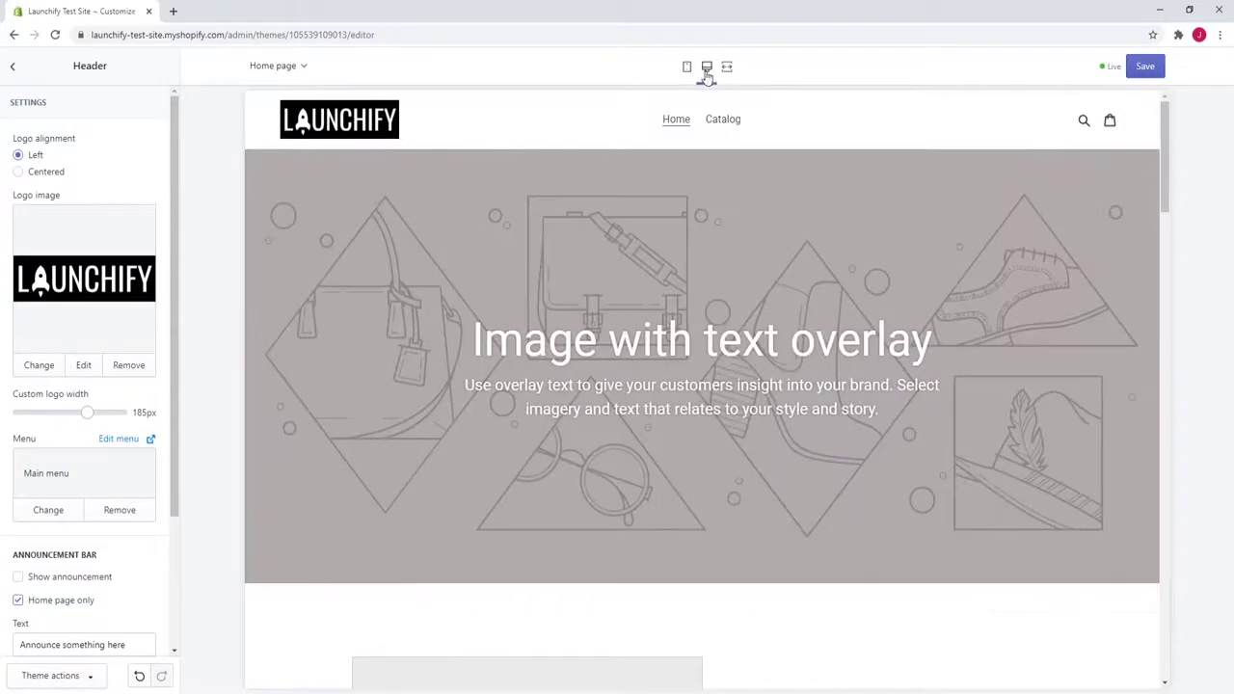
left_click(1141, 67)
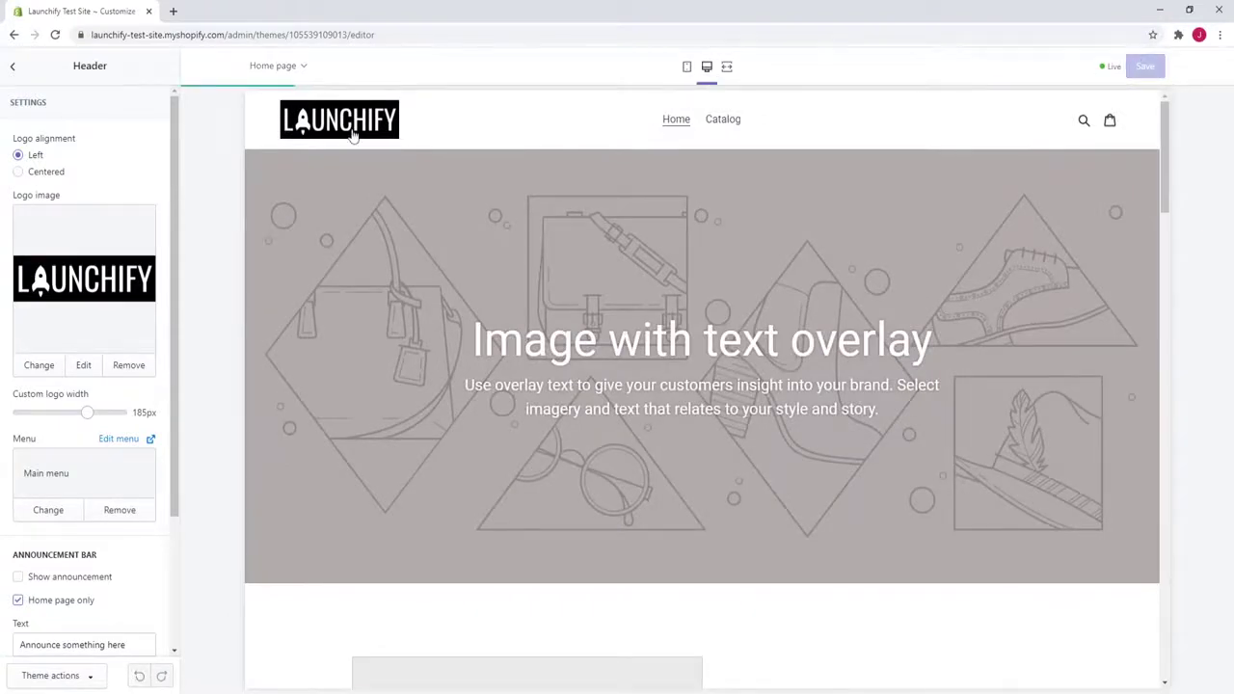
Step: Try the Centered logo alignment in the header and switch it back to Left
left_click(18, 172)
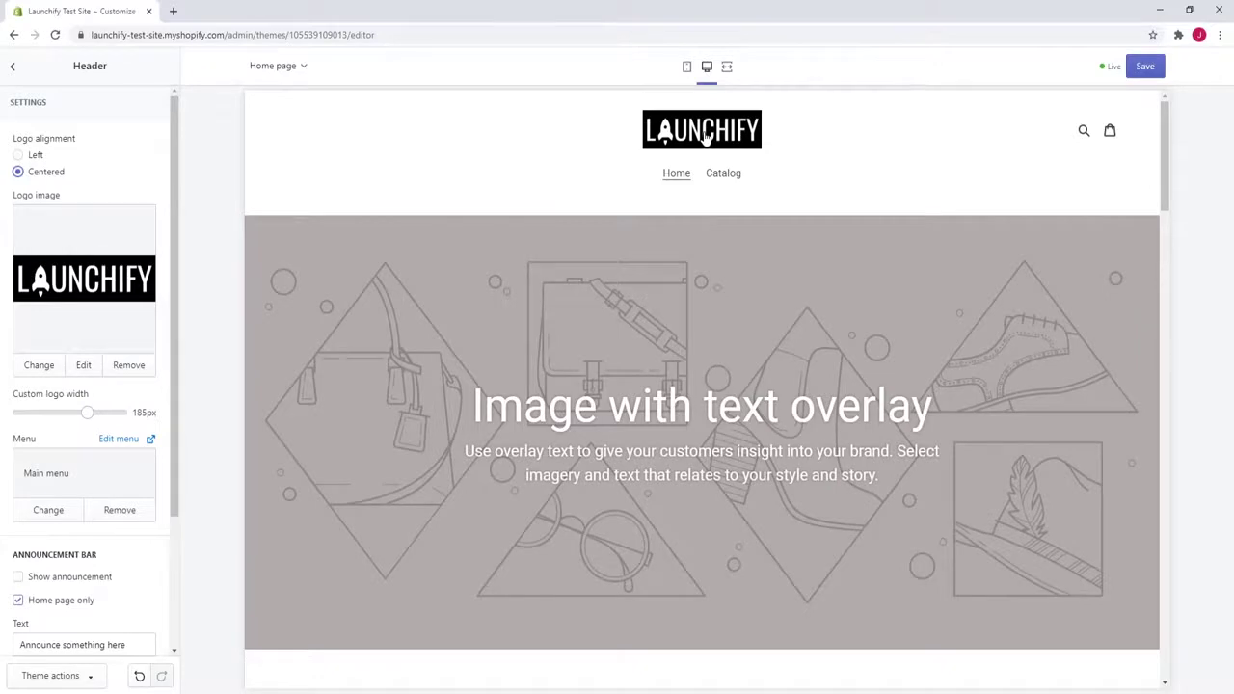
left_click(20, 156)
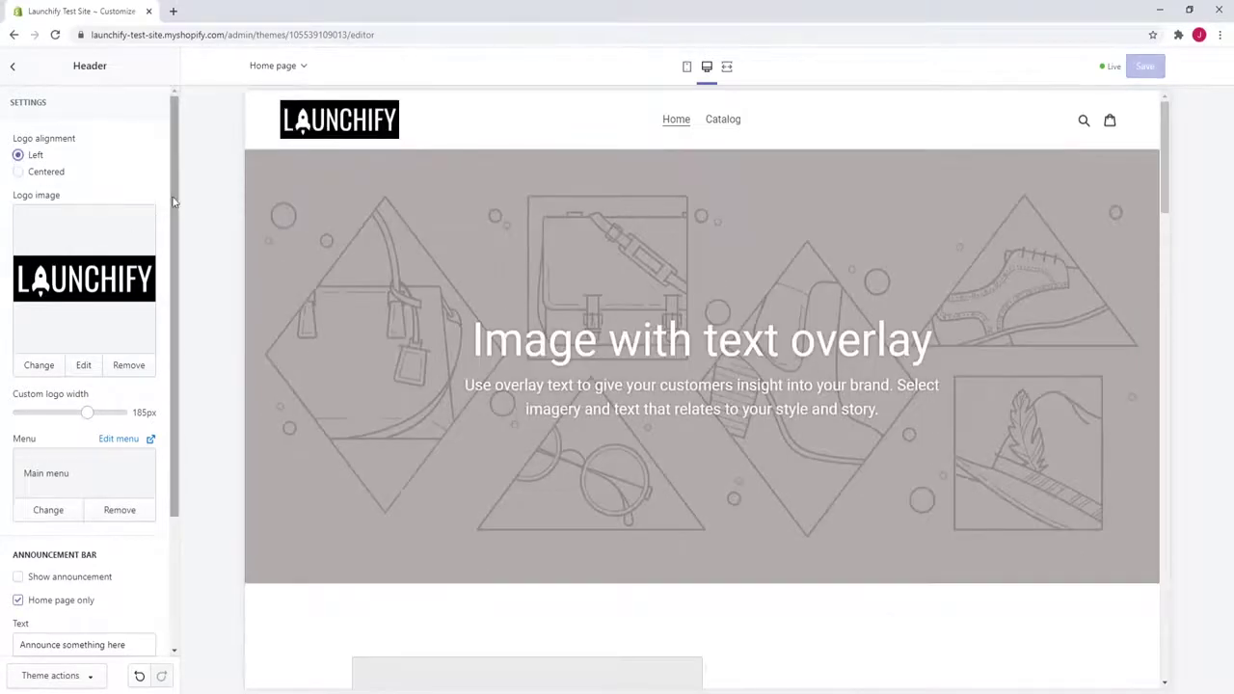
Step: Set the announcement bar's text to "FREE SHIPPING" and its bar color to the recently used teal #00B9A4
scroll(64, 390, "down", 2)
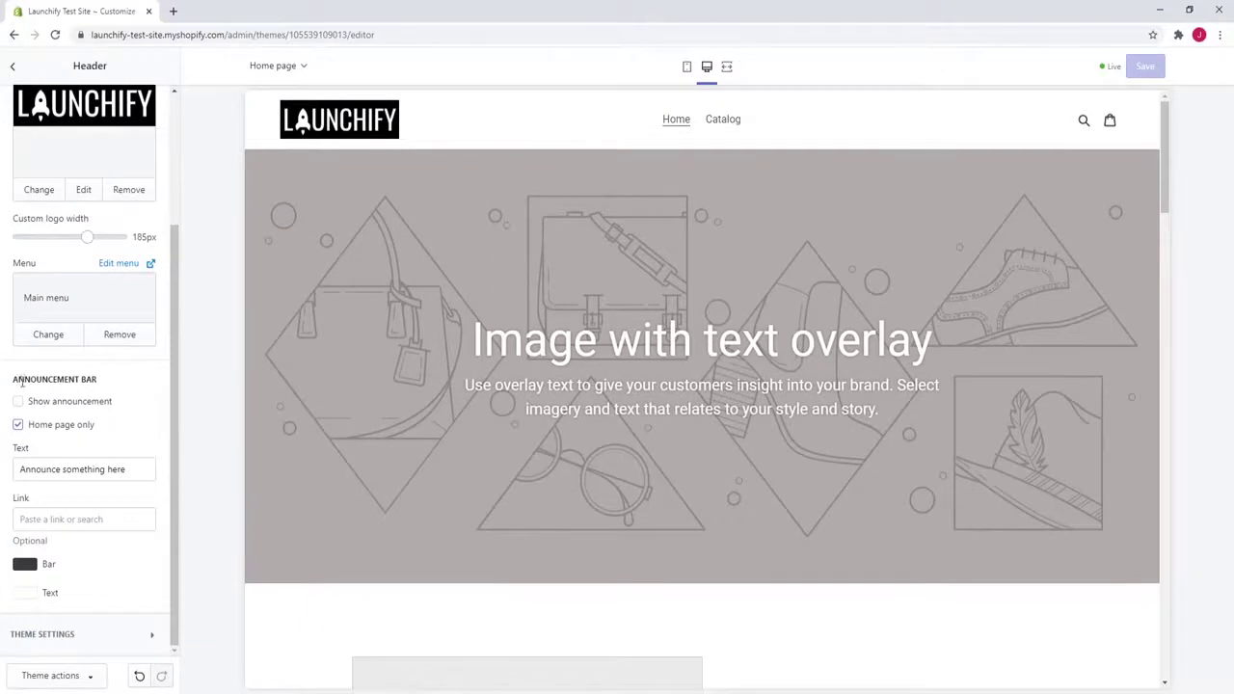
left_click(136, 469)
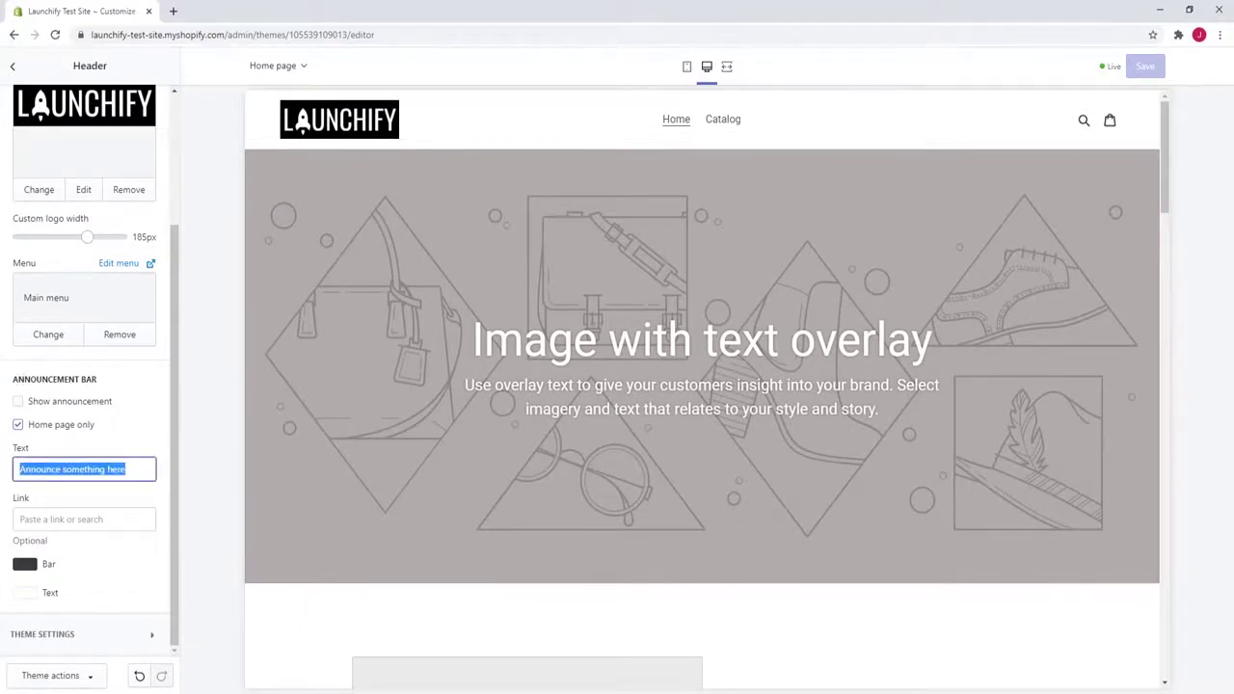
type("FREE SHIPPING")
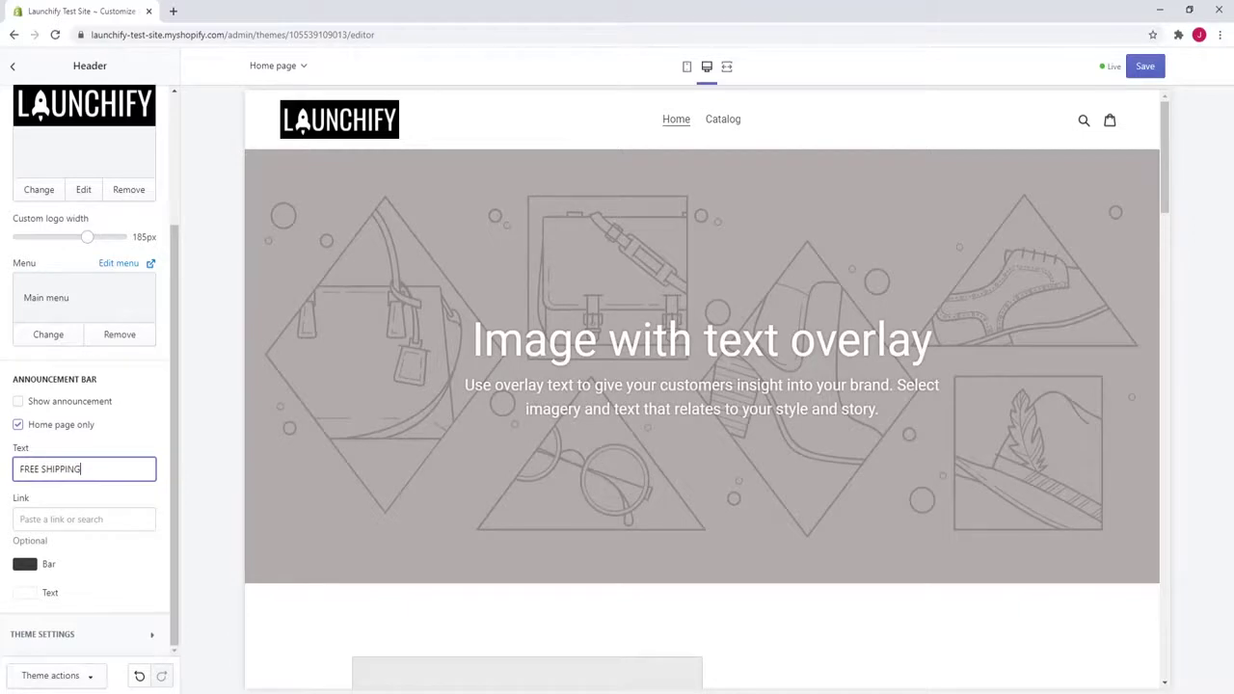
left_click(27, 567)
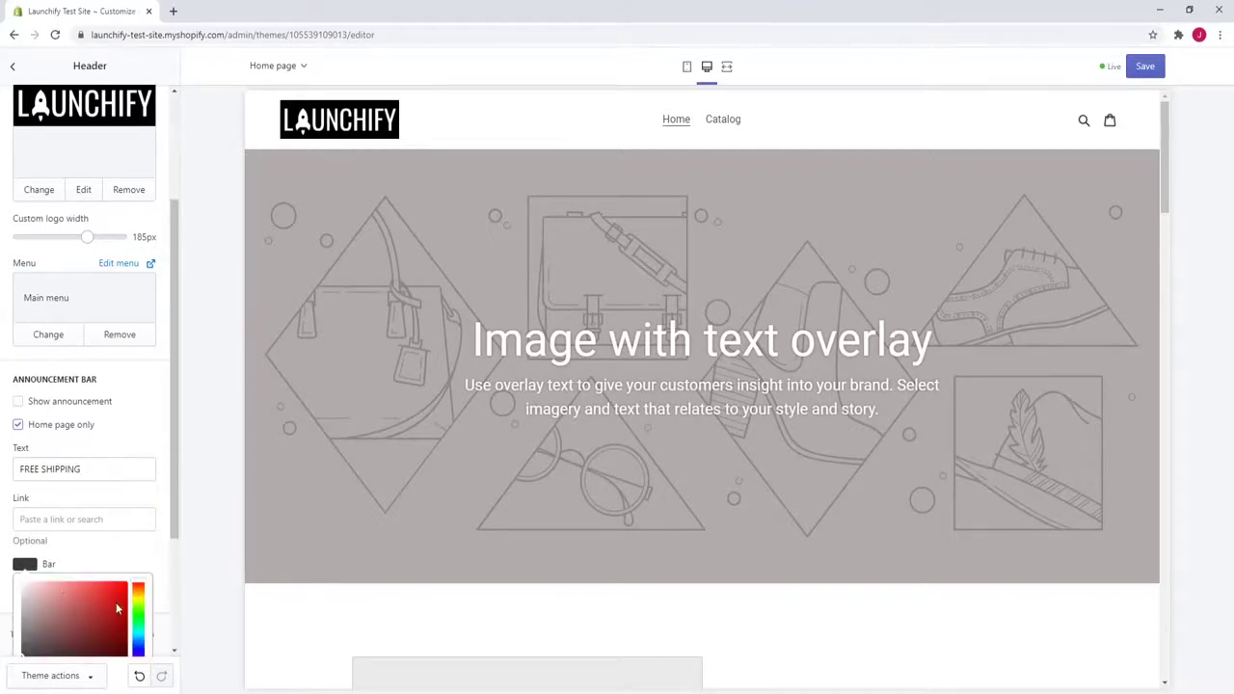
scroll(157, 575, "down", 2)
left_click(29, 622)
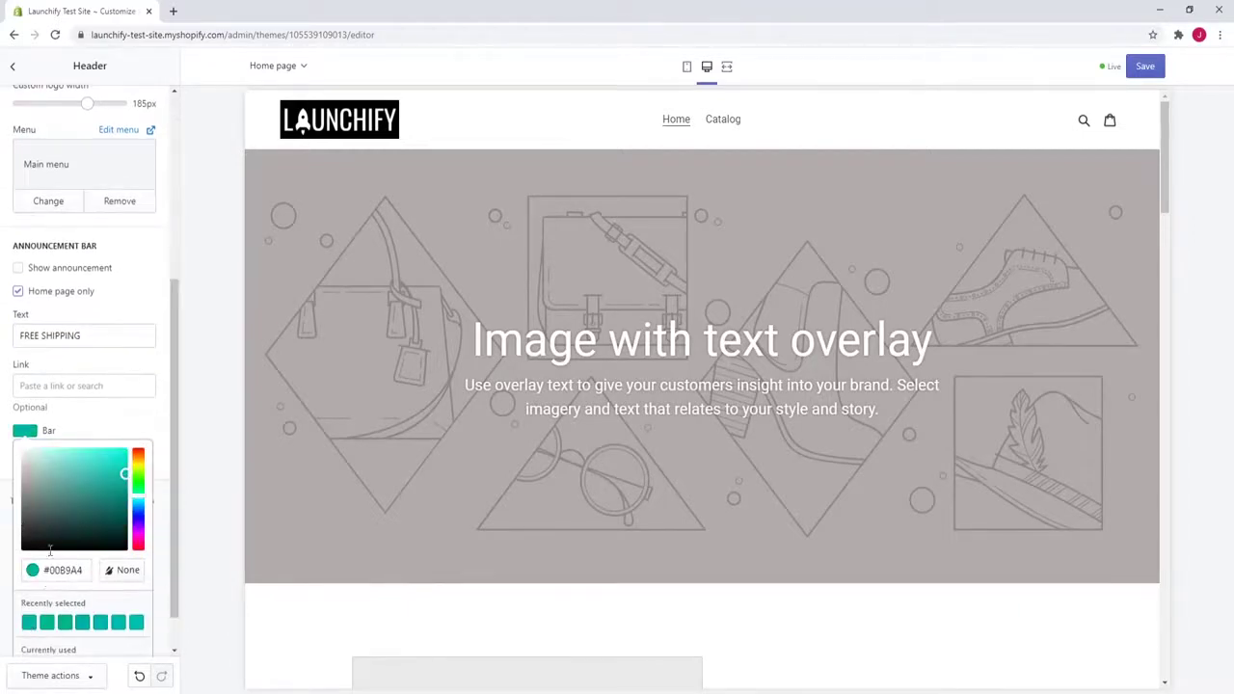
left_click(149, 414)
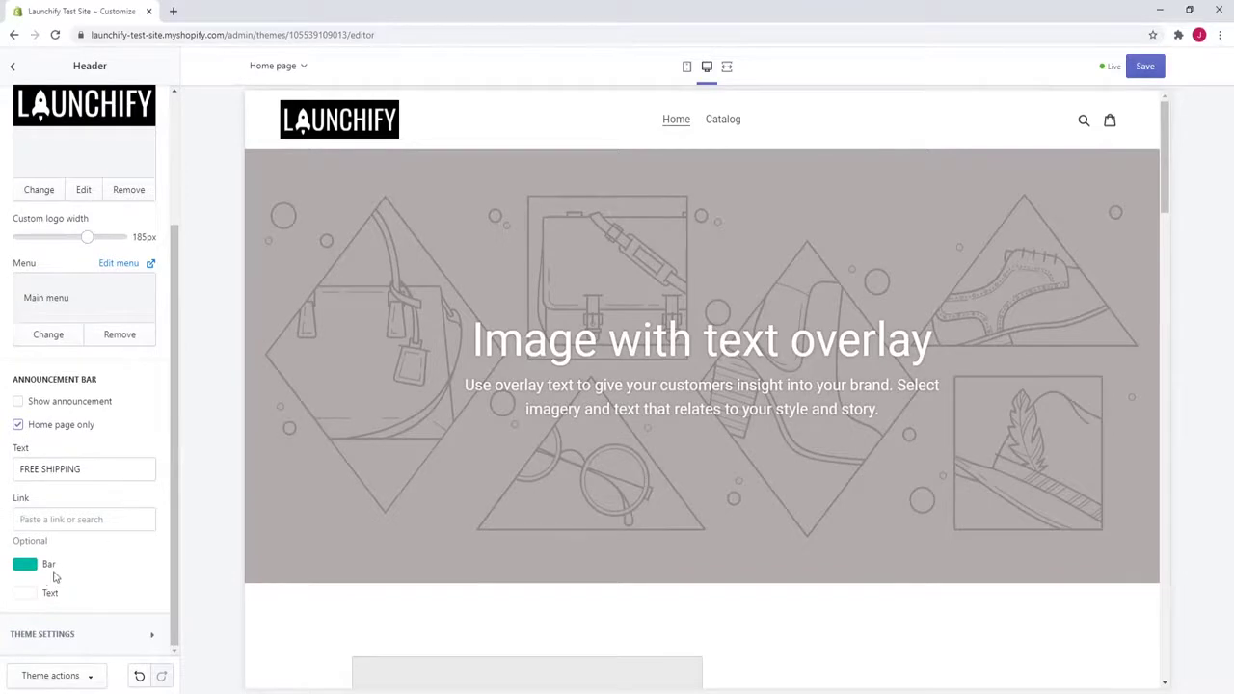
Step: Turn on Show announcement for the announcement bar, leaving its optional link empty
scroll(179, 399, "up", 1)
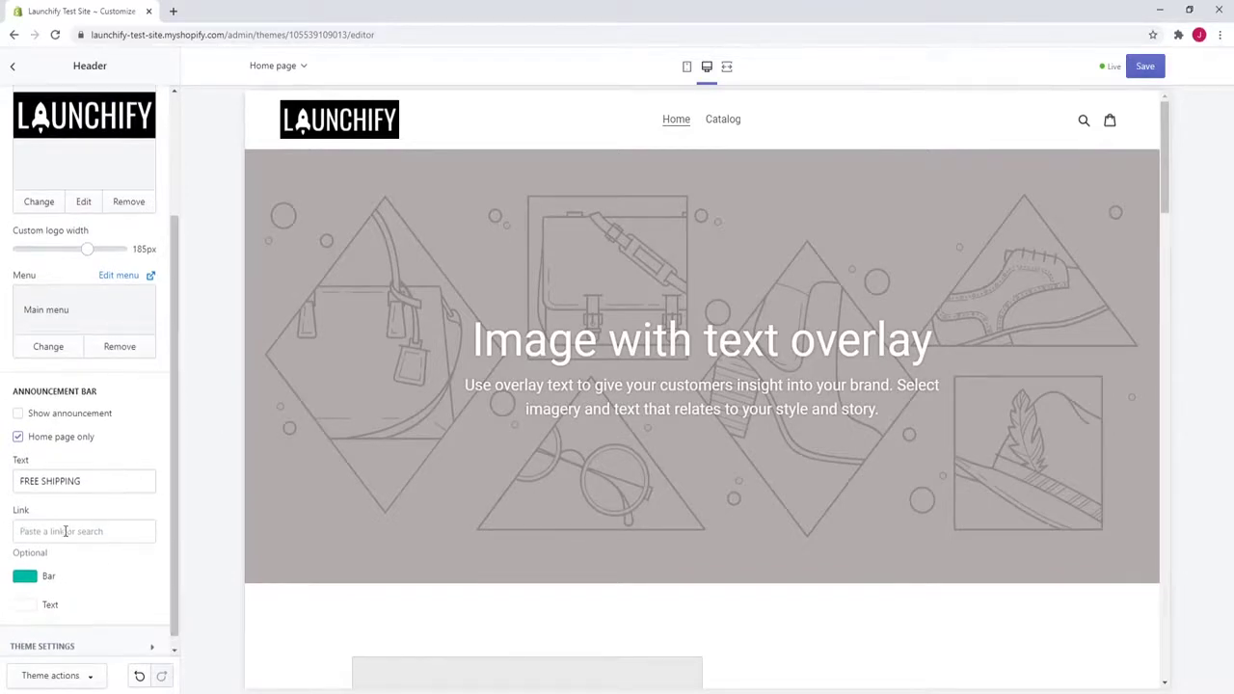
left_click(61, 531)
left_click(157, 544)
left_click(18, 414)
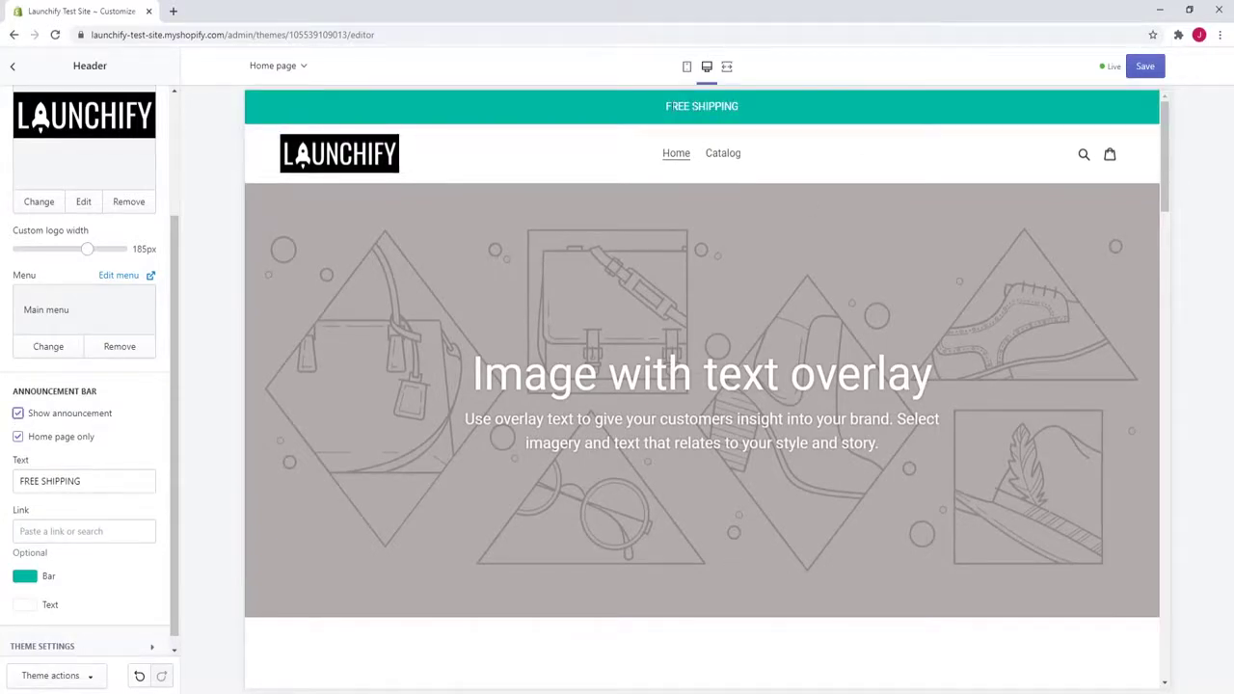
Step: Check the announcement bar in the mobile preview, save the theme from the desktop preview and leave the header settings
left_click(688, 70)
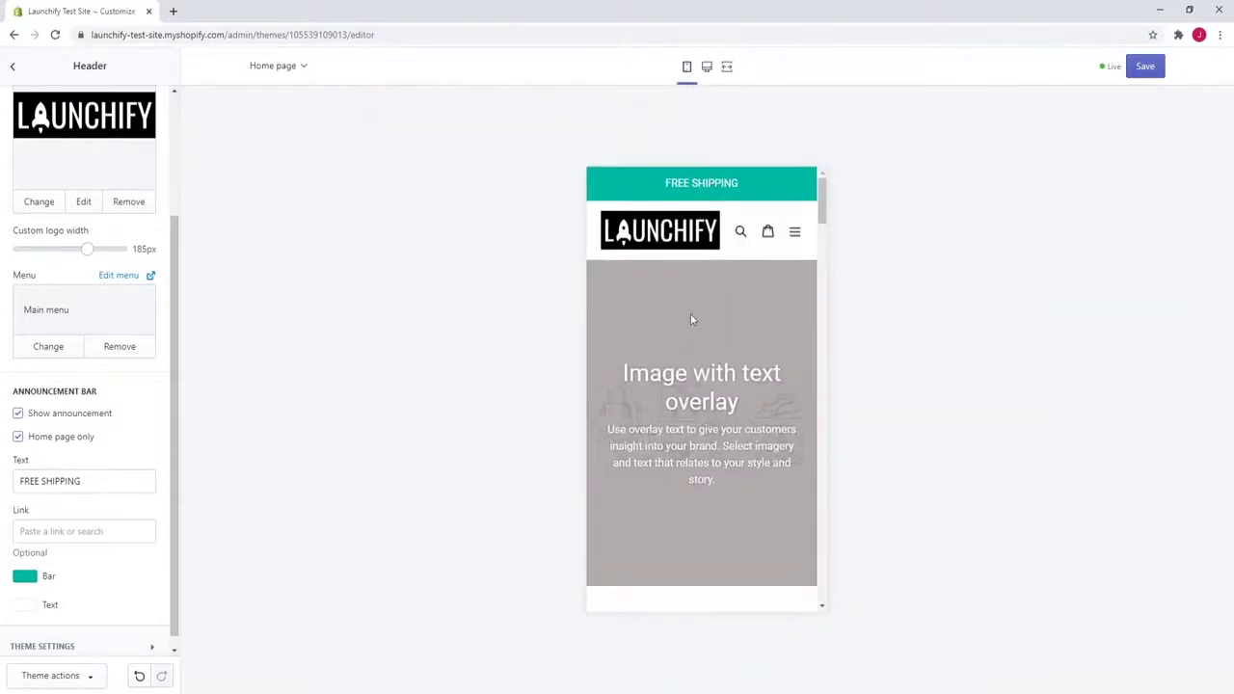
scroll(691, 328, "down", 3)
scroll(691, 328, "up", 3)
left_click(707, 67)
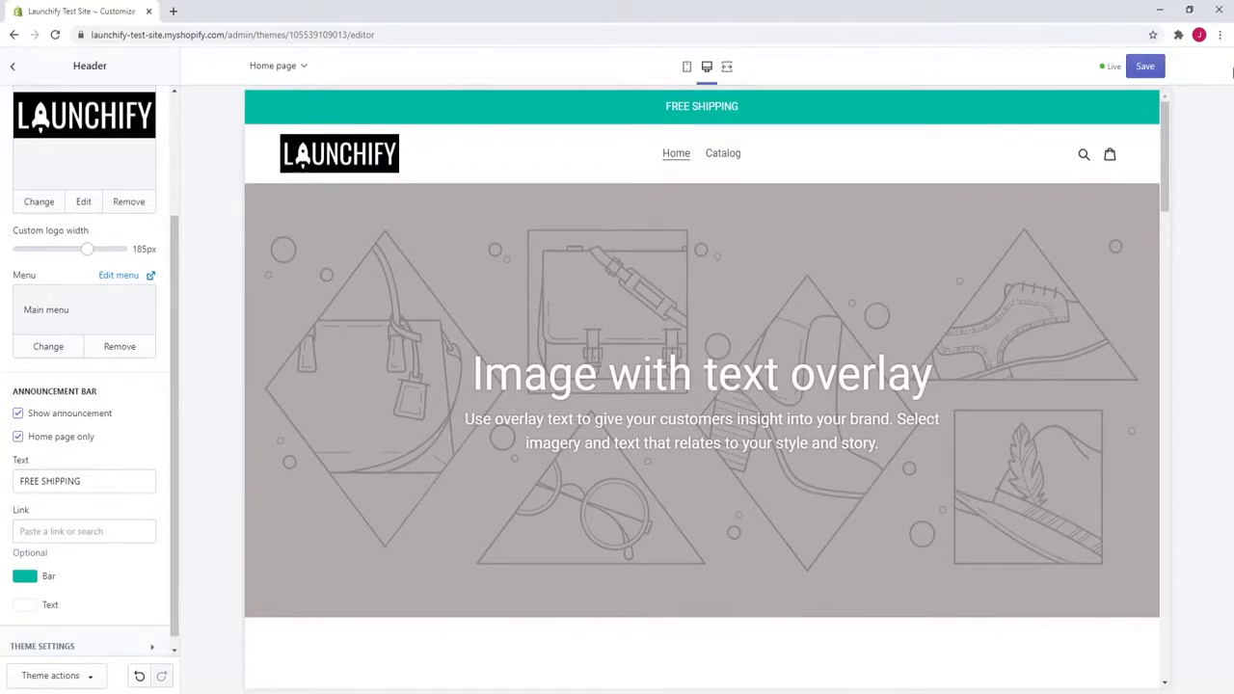
left_click(1144, 66)
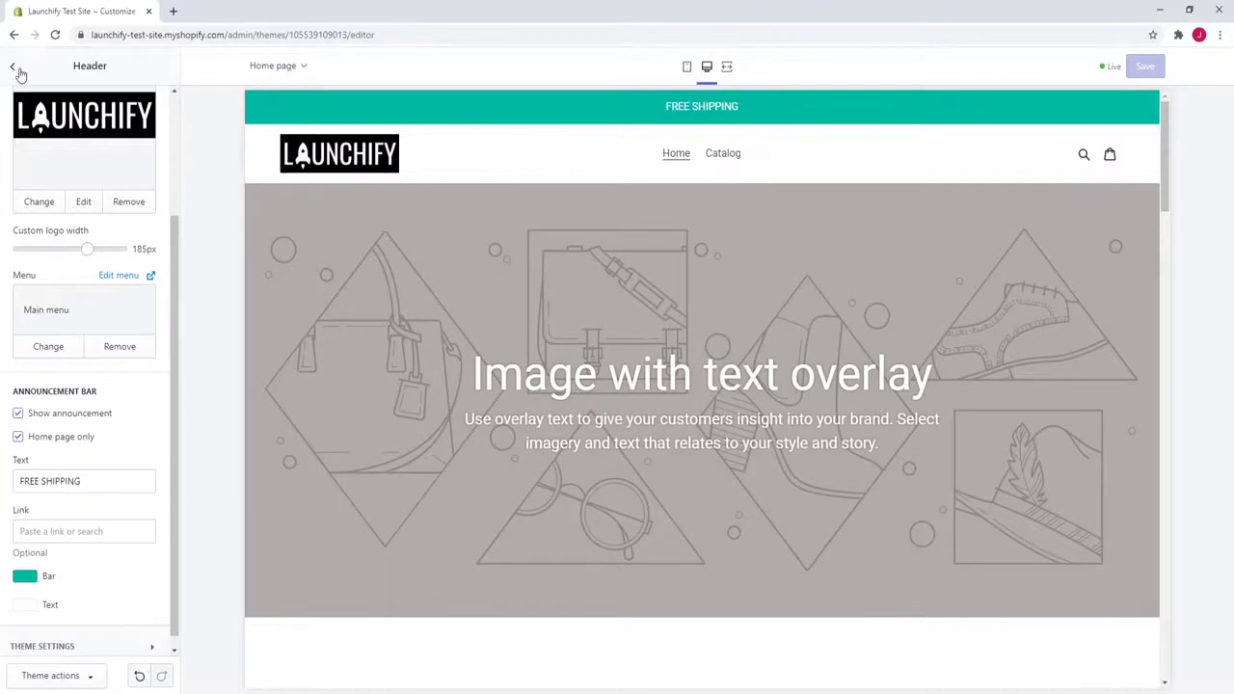
left_click(15, 69)
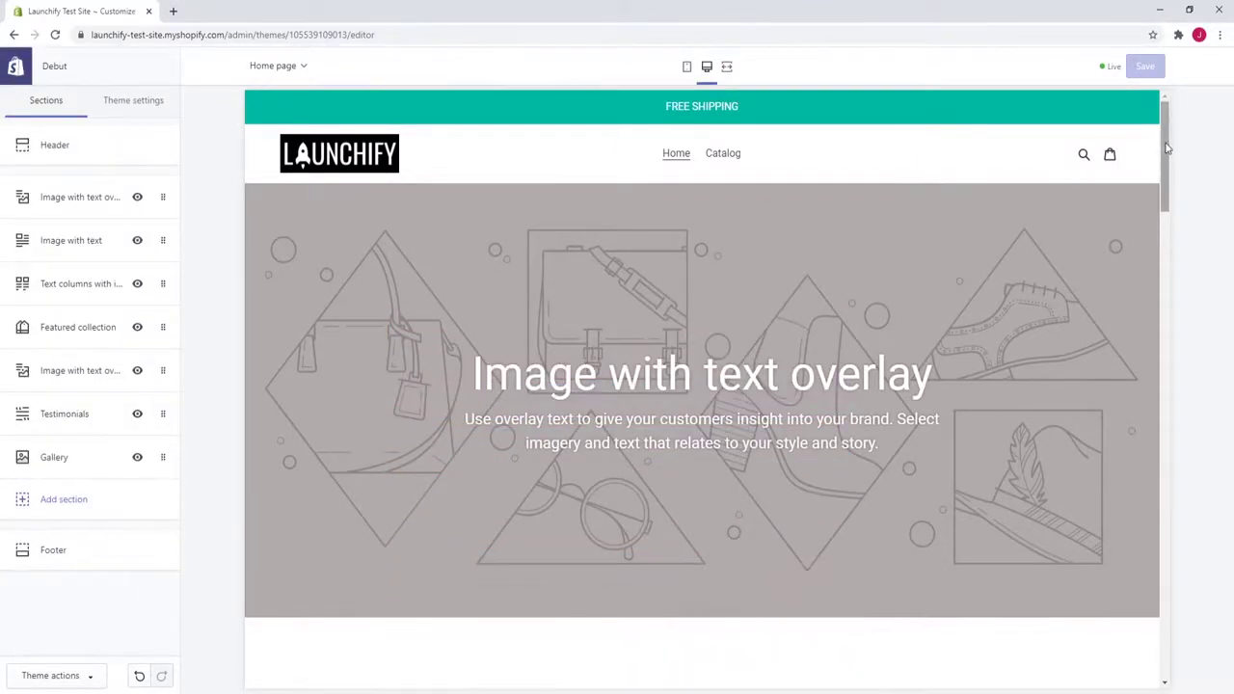
Step: Set the first Image with text overlay section's image to the free Staff Favorites photo of a beach with a rock formation
mouse_move(1164, 150)
left_mouse_down()
mouse_move(1162, 251)
mouse_move(1164, 114)
mouse_move(1165, 125)
left_mouse_up()
mouse_move(1165, 116)
left_mouse_down()
mouse_move(1149, 330)
mouse_move(1151, 125)
left_mouse_up()
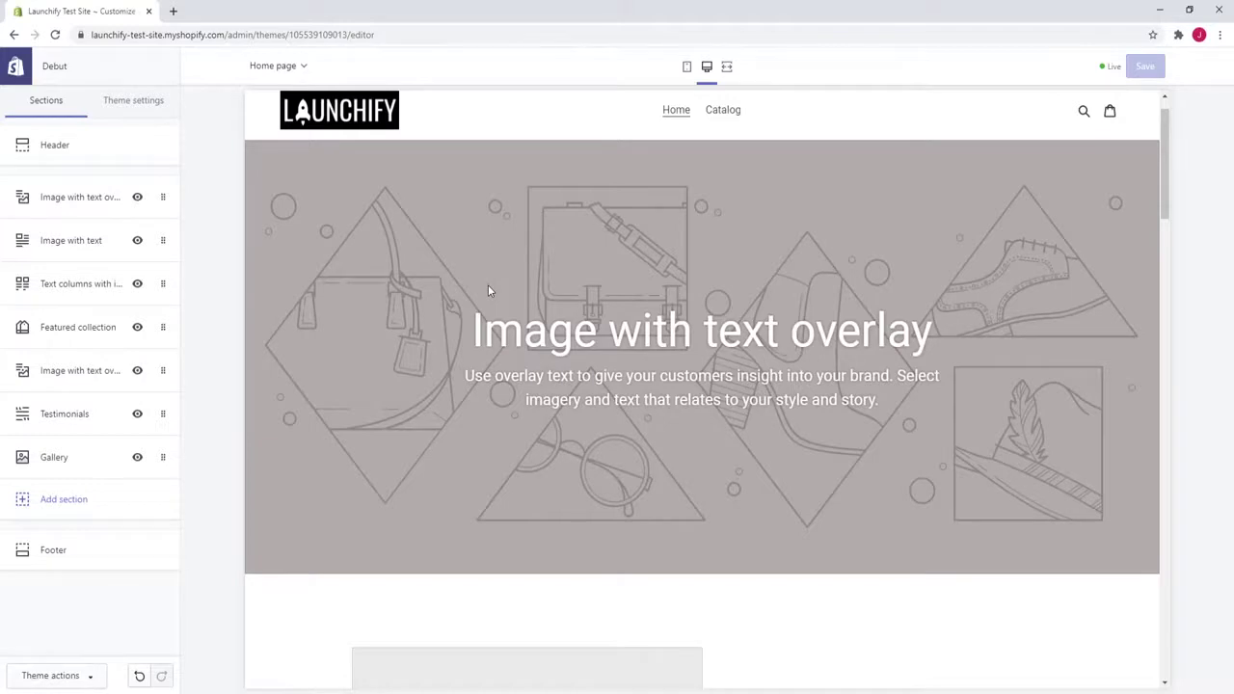
left_click(66, 212)
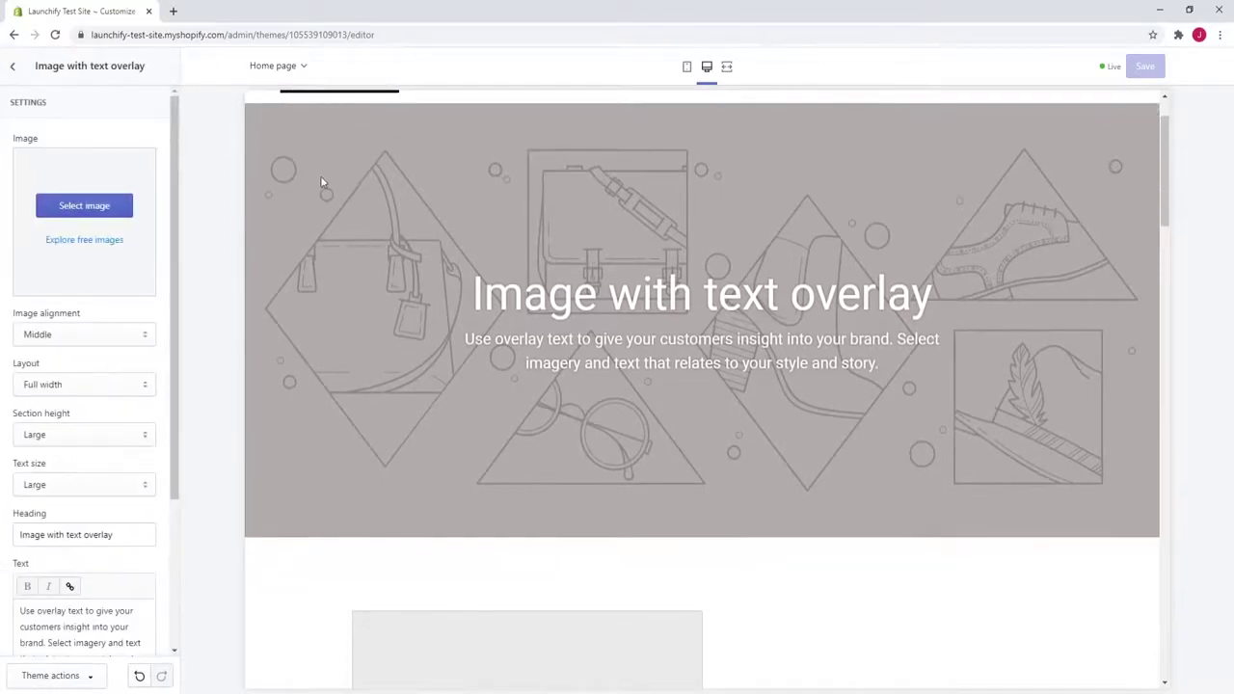
left_click(83, 208)
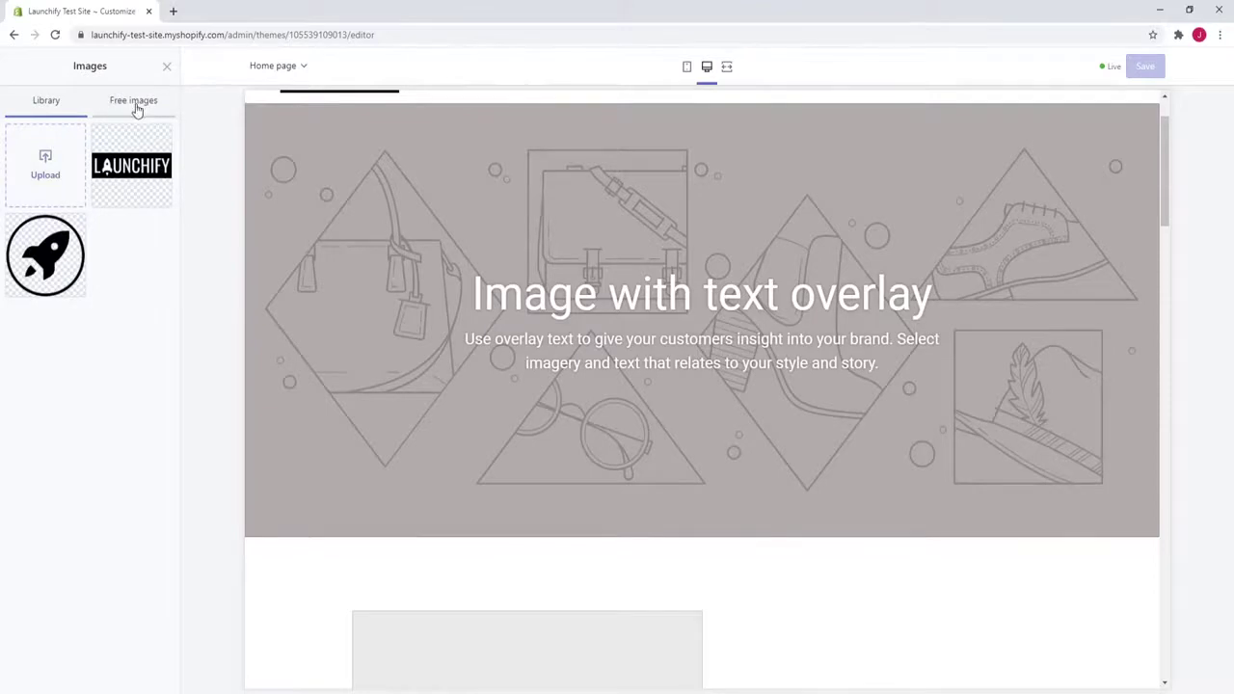
left_click(136, 110)
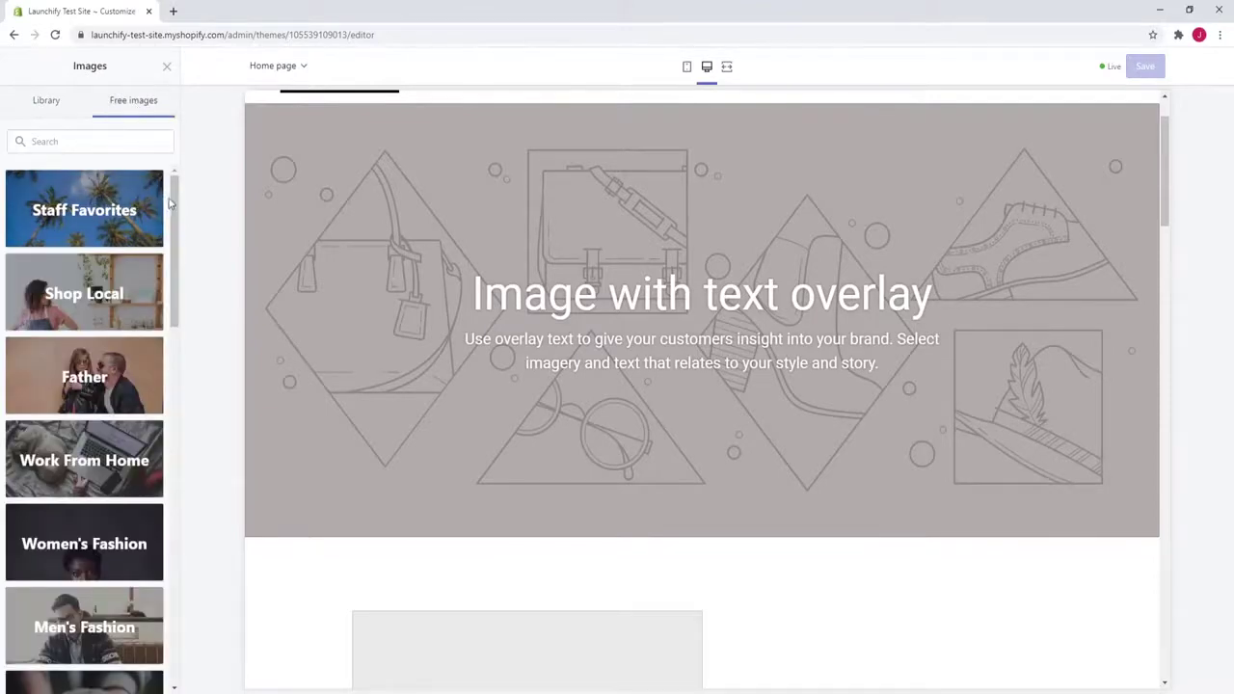
left_click_drag(169, 202, 166, 171)
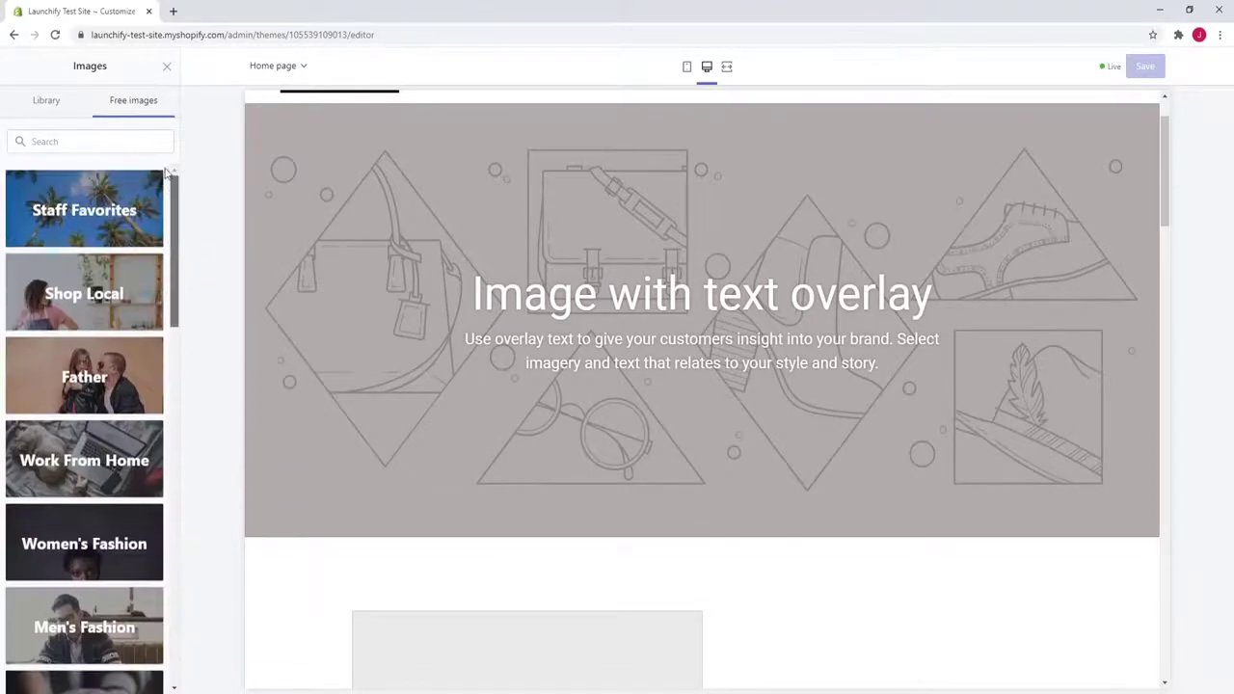
left_click(93, 206)
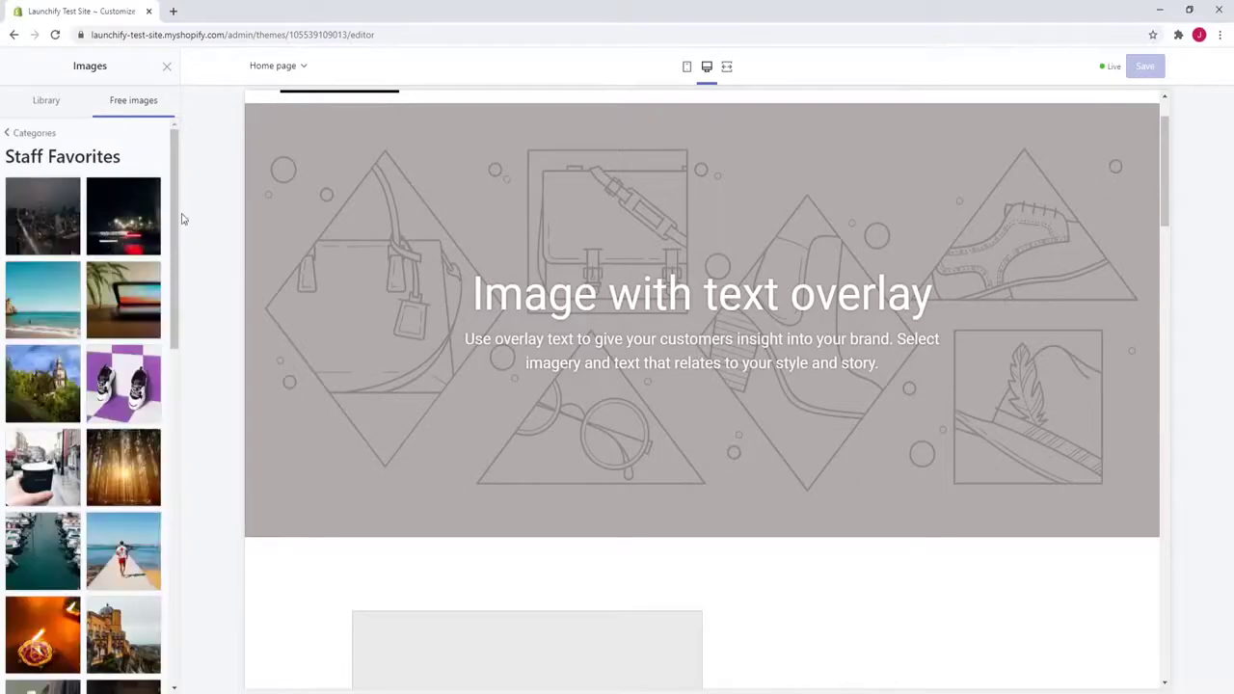
left_click(47, 322)
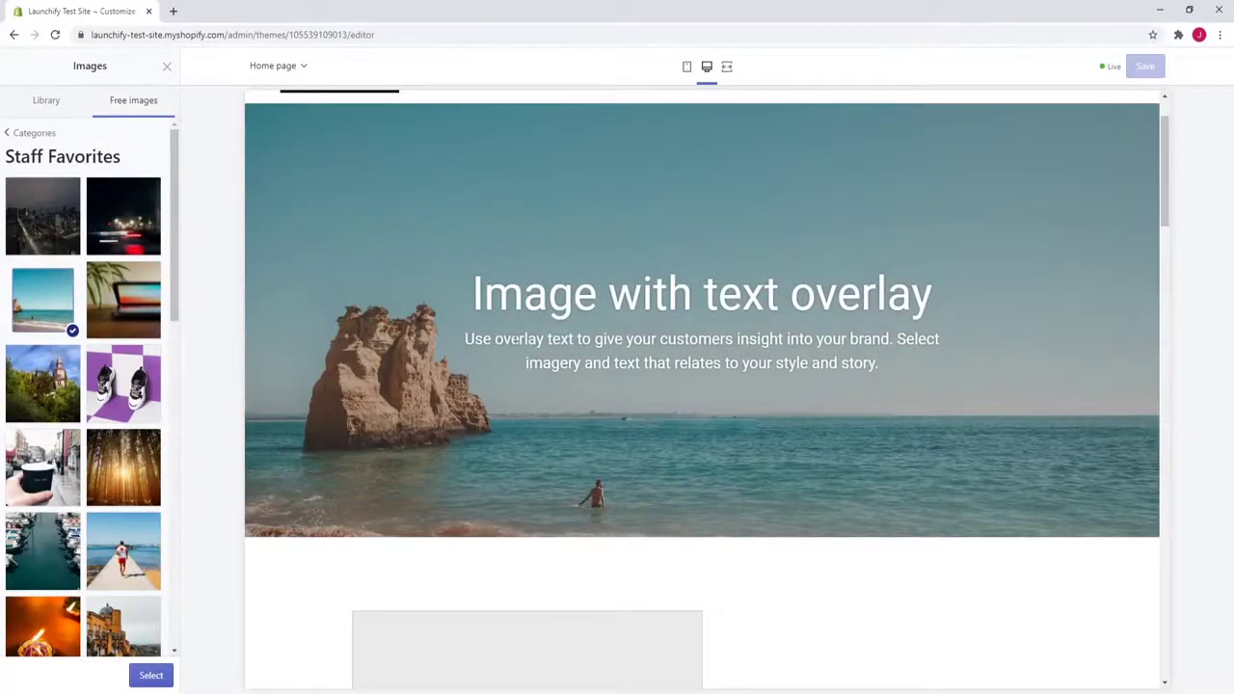
left_click(151, 676)
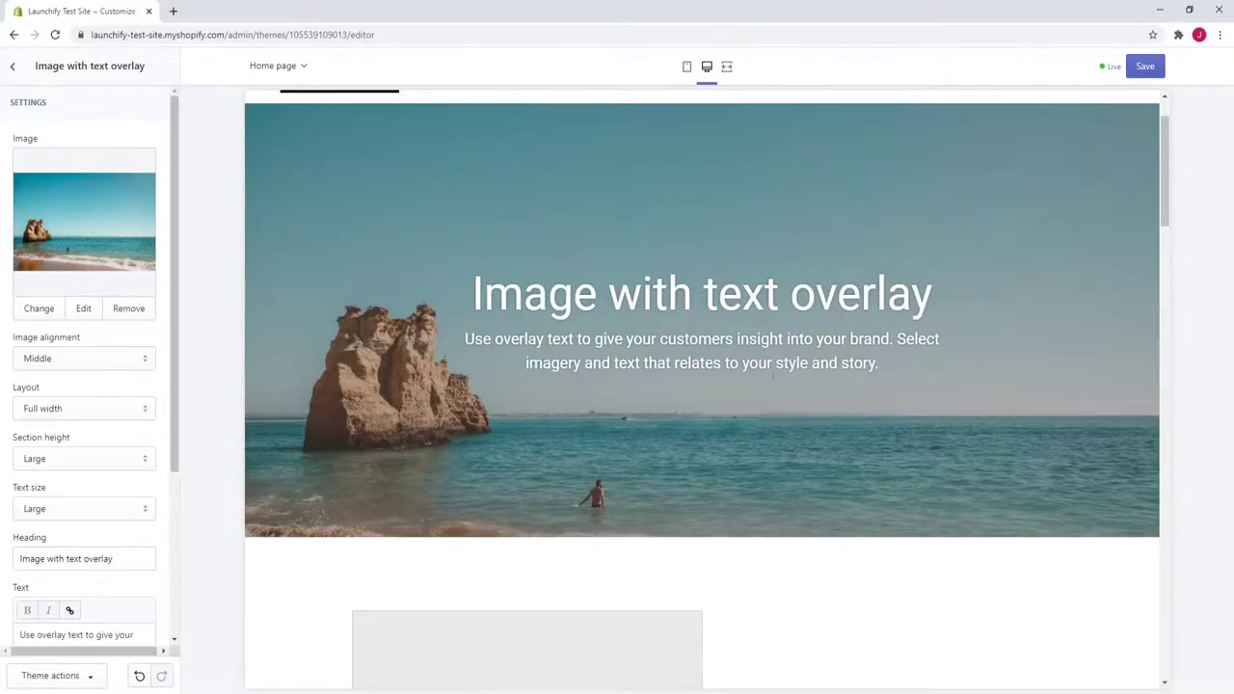
Step: Check the hero image in the mobile preview and return to the desktop preview
left_click(686, 68)
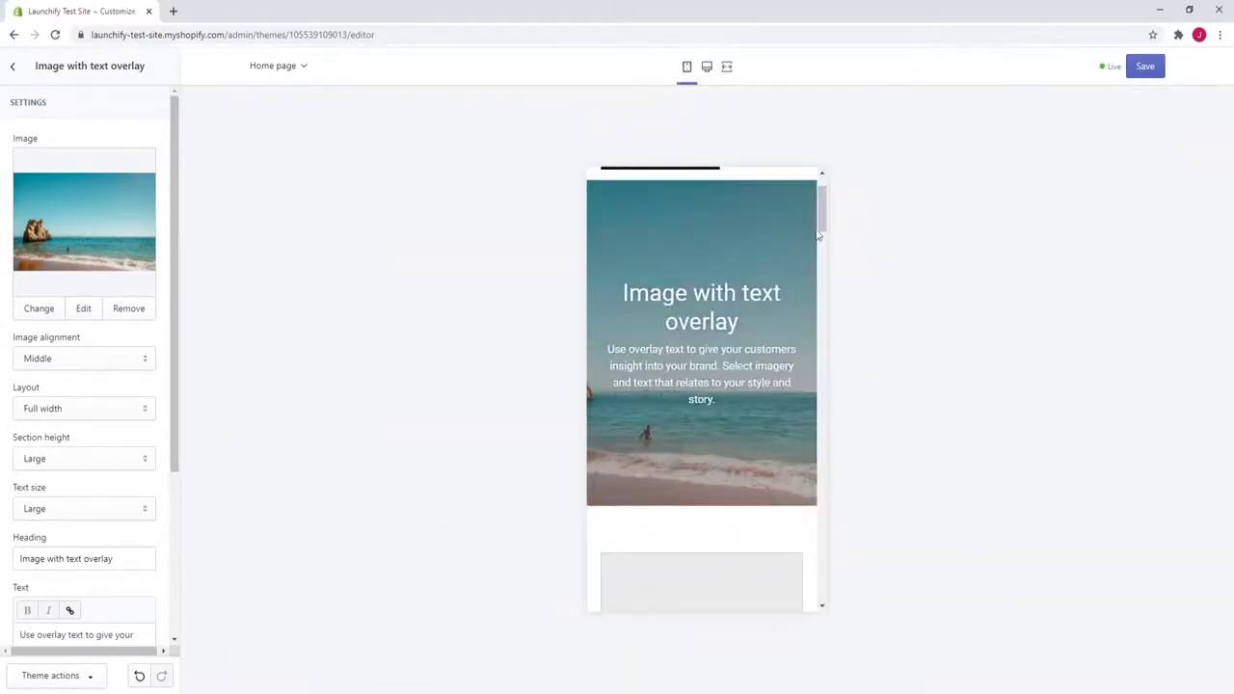
left_click_drag(824, 227, 821, 201)
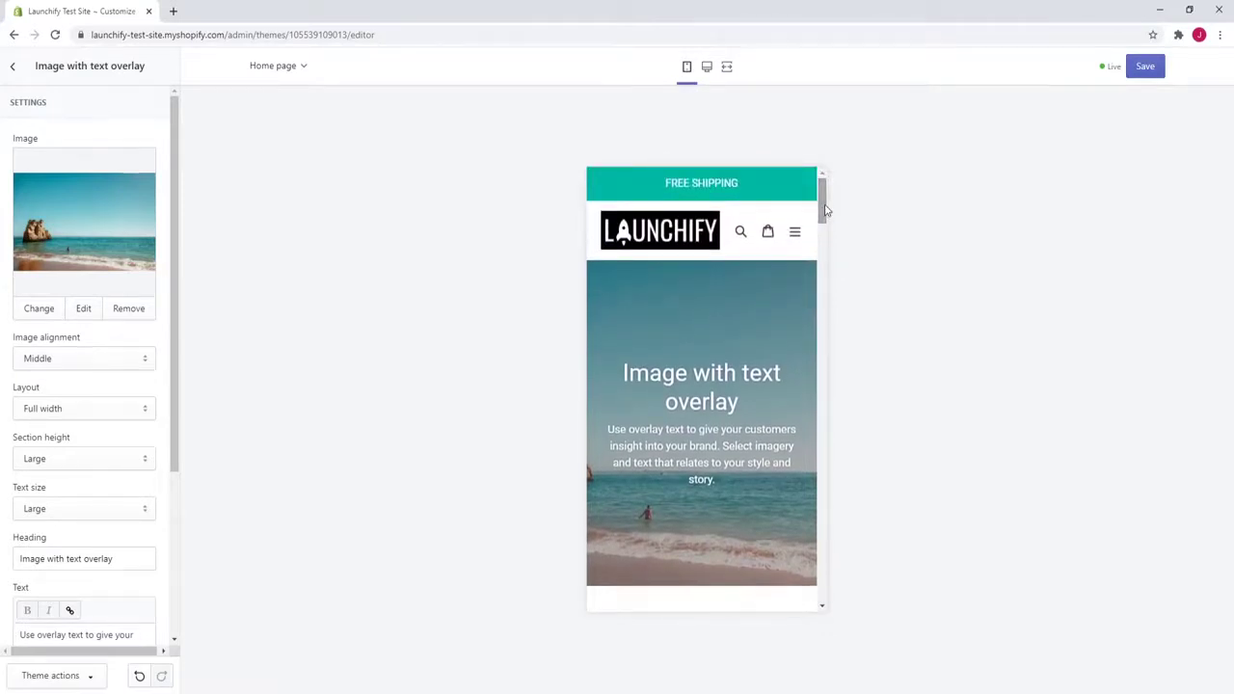
left_click(707, 76)
Step: Try other image alignments for the hero section, including Bottom, and switch back to Middle
scroll(174, 235, "down", 1)
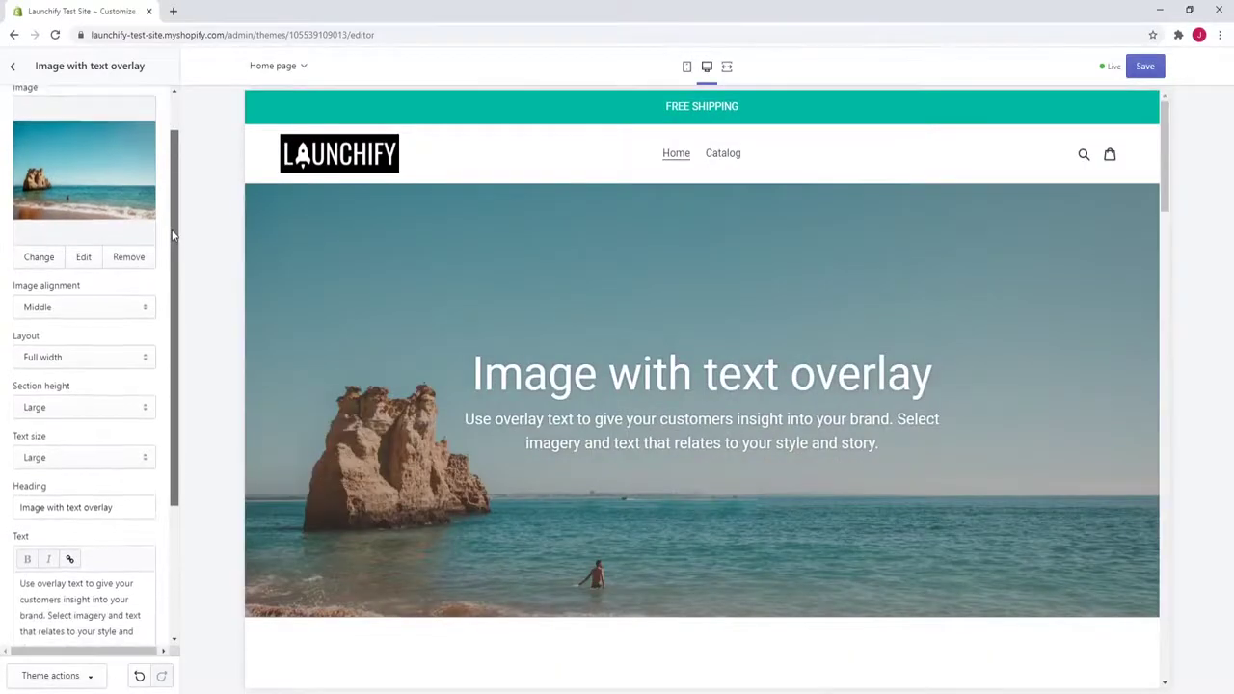
left_click_drag(174, 235, 173, 276)
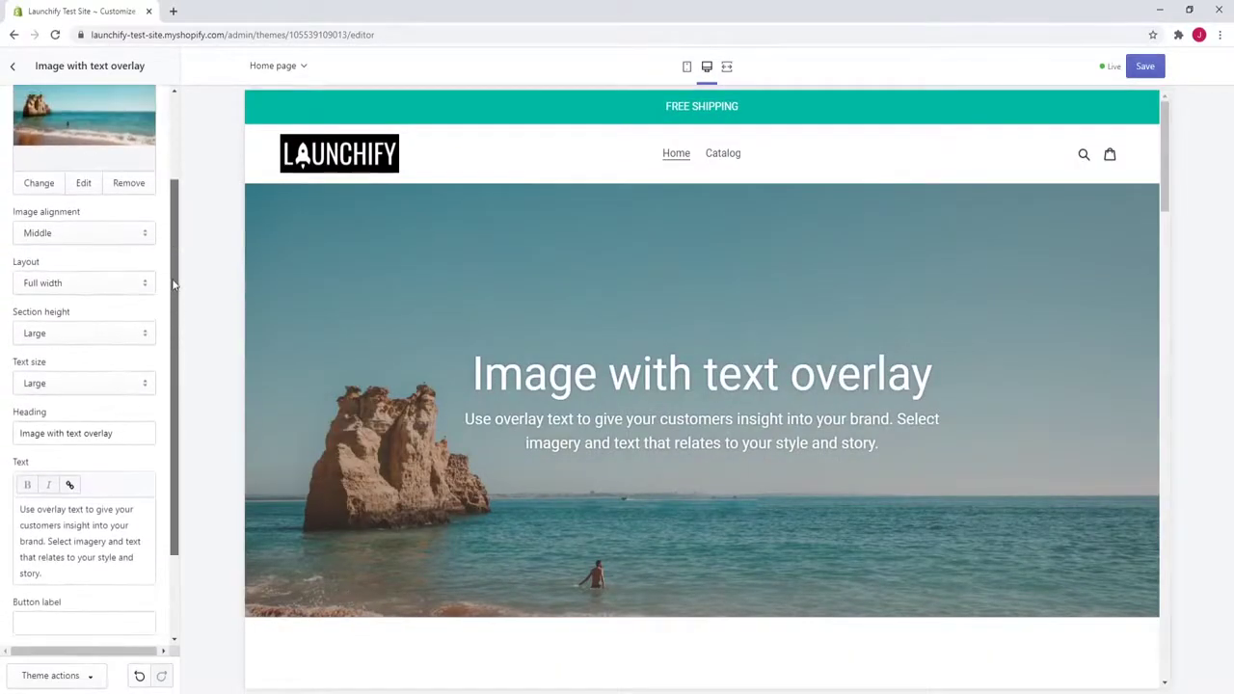
left_click(60, 240)
left_click(54, 255)
left_click(65, 237)
left_click(48, 282)
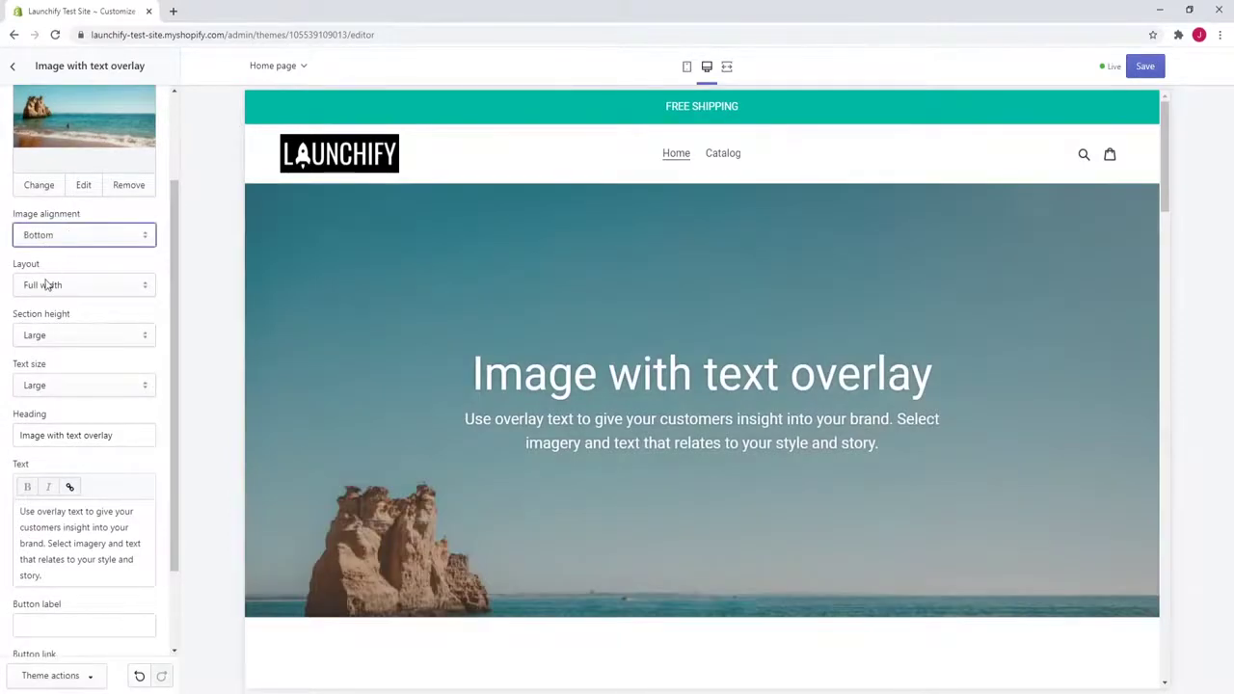
left_click(60, 241)
left_click(55, 270)
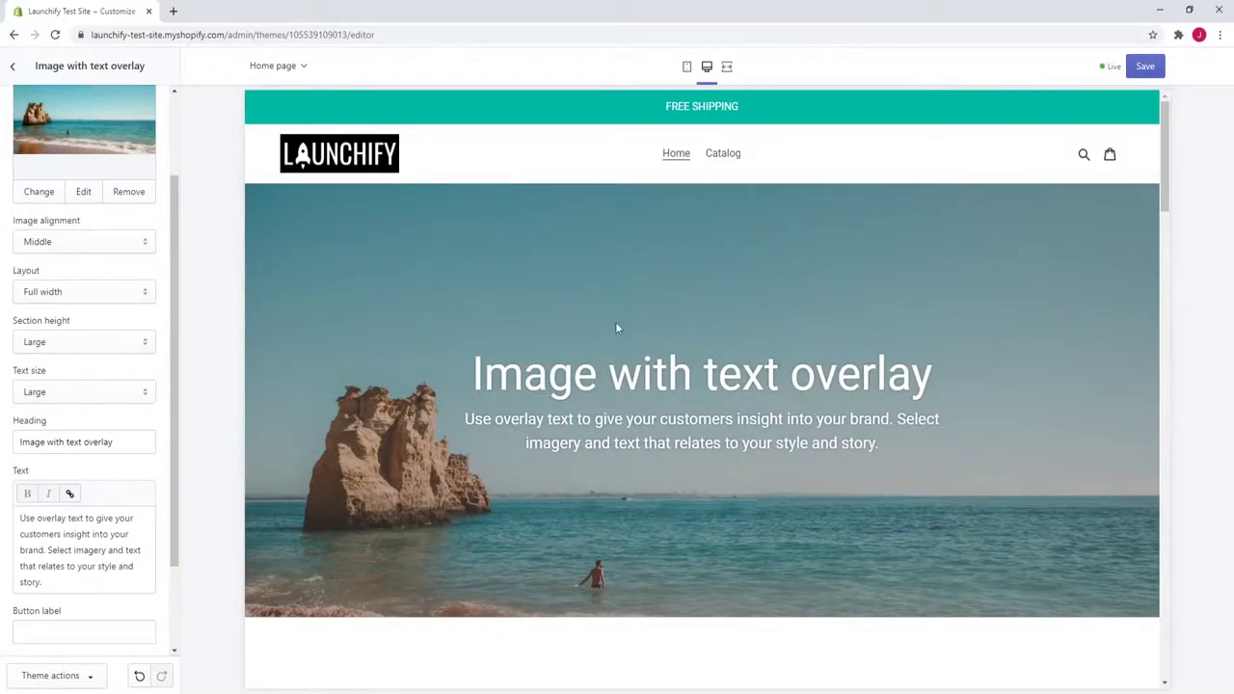
left_click_drag(475, 374, 842, 424)
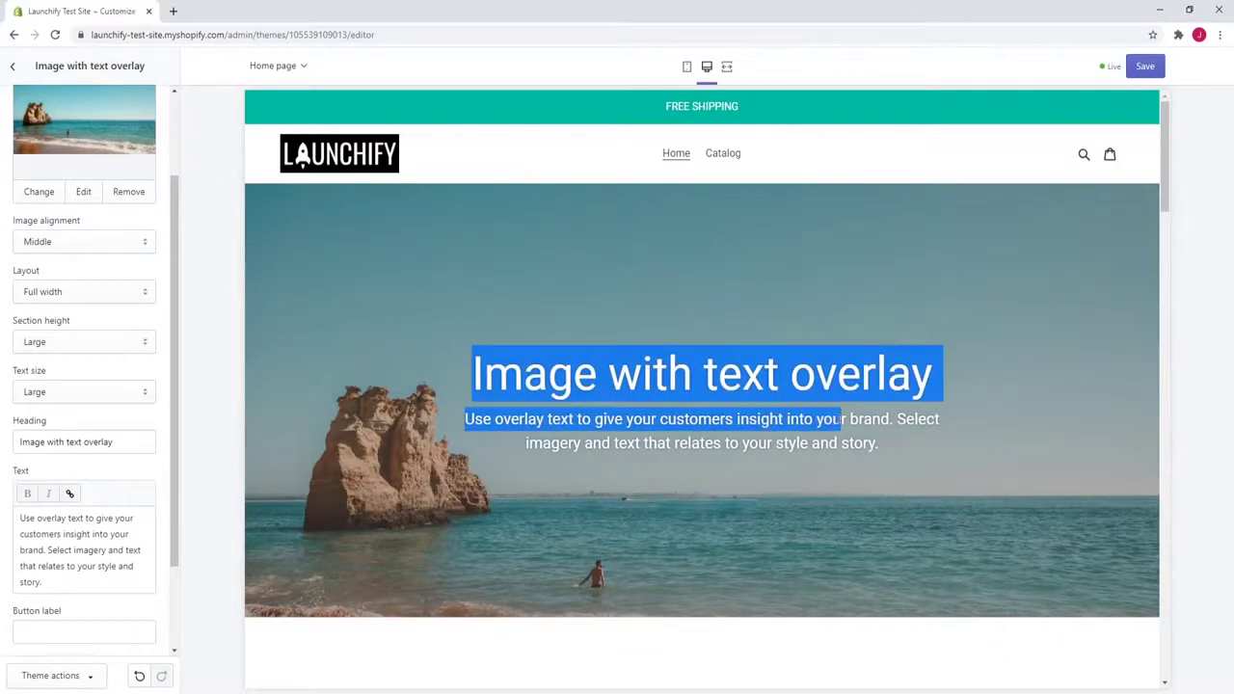
left_click(613, 384)
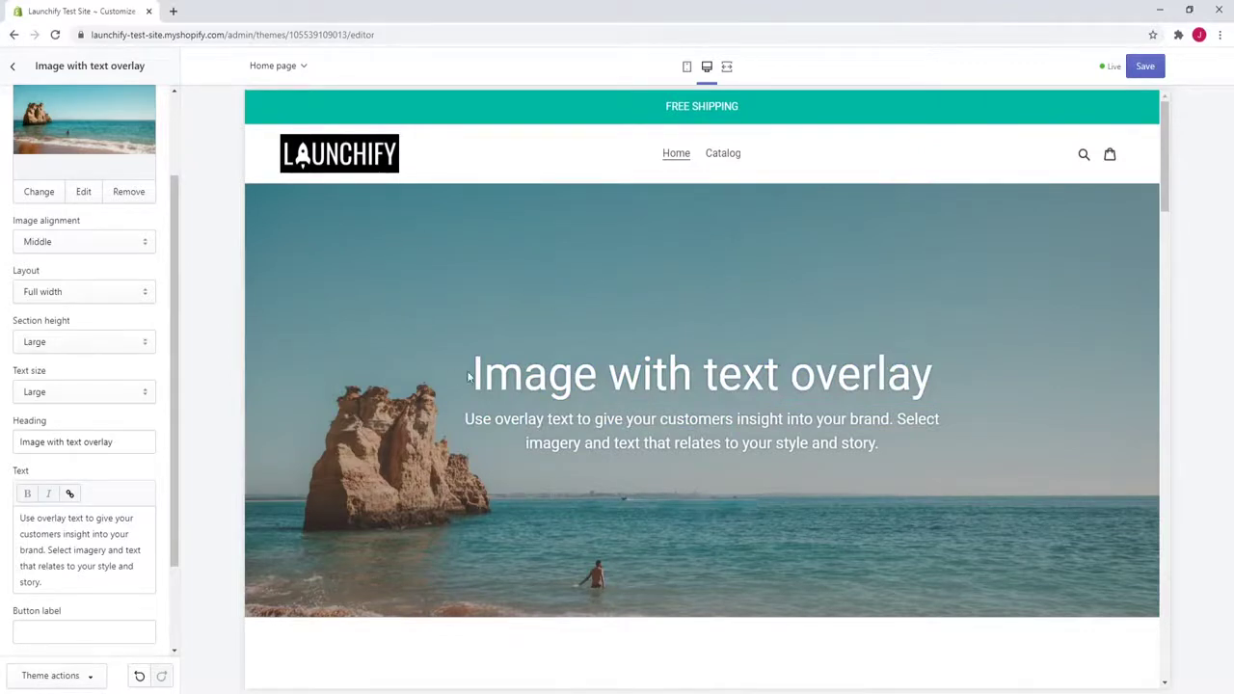
left_click_drag(473, 374, 669, 374)
left_click(592, 386)
Step: Try the Fixed width layout for the hero section, review it in the preview and switch back to Full width
left_click(62, 296)
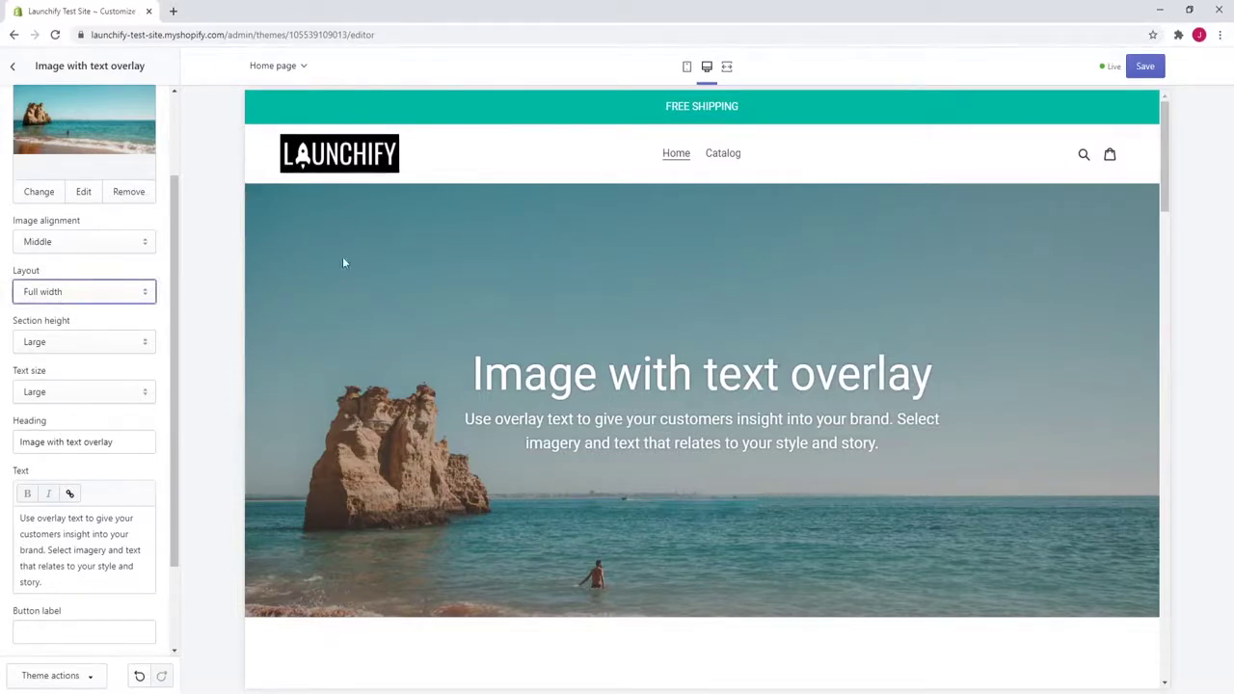
left_click(50, 319)
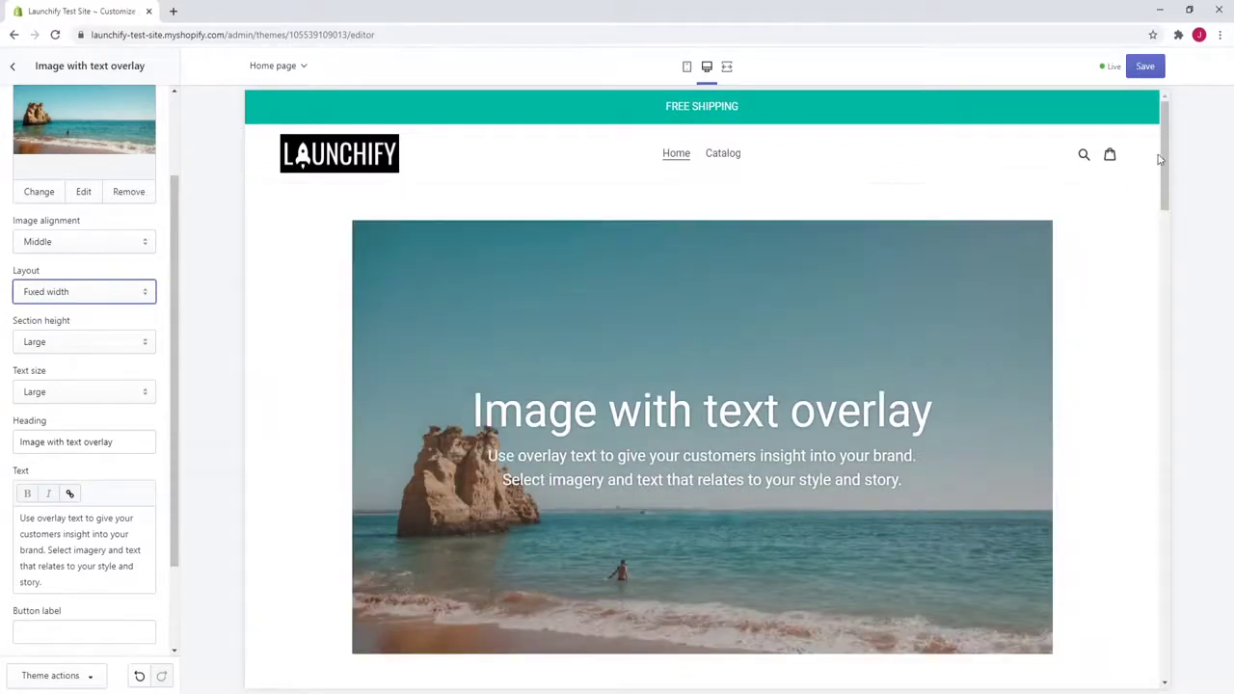
mouse_move(1158, 154)
left_mouse_down()
mouse_move(1161, 206)
mouse_move(1162, 153)
left_mouse_up()
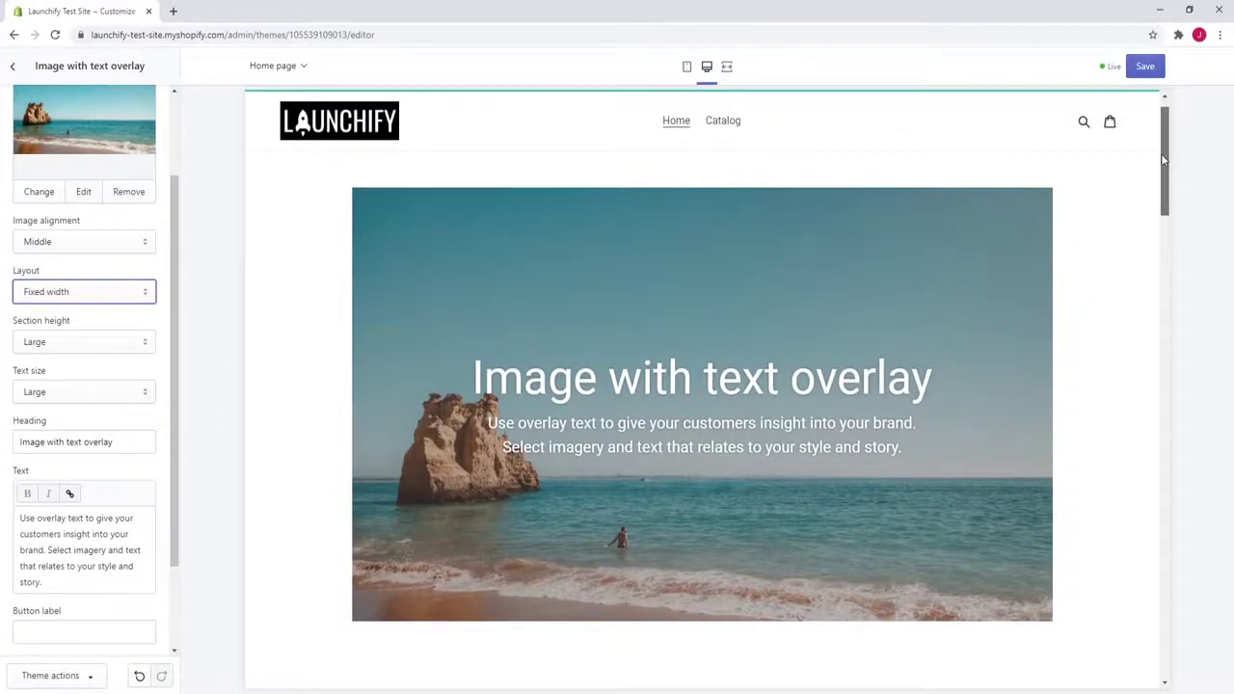
left_click_drag(1161, 159, 1161, 143)
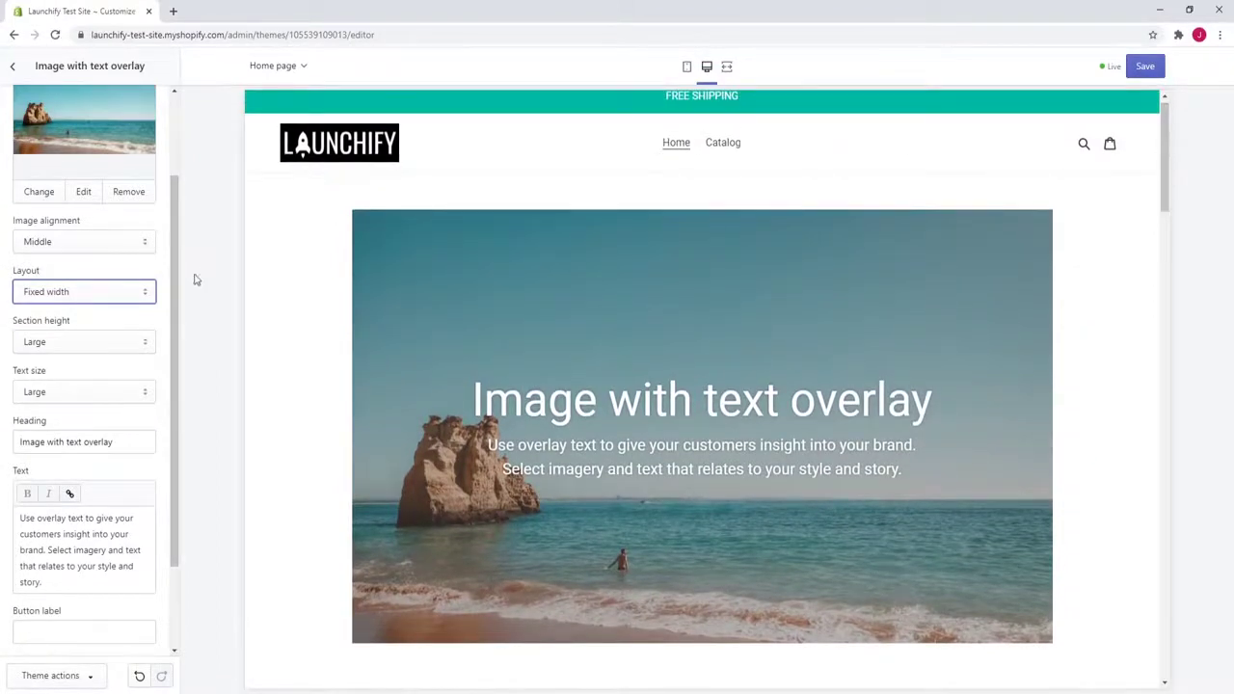
left_click(82, 316)
Step: Try the Small section height for the hero section
left_click_drag(171, 295, 177, 294)
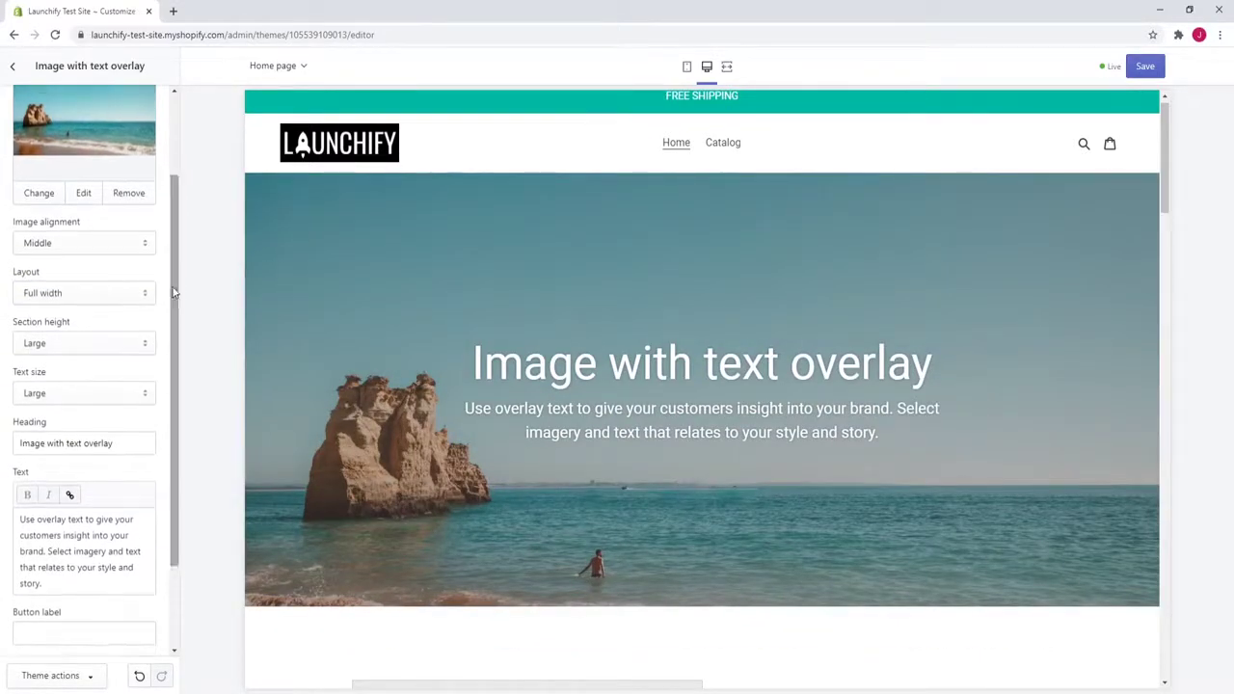
left_click(97, 349)
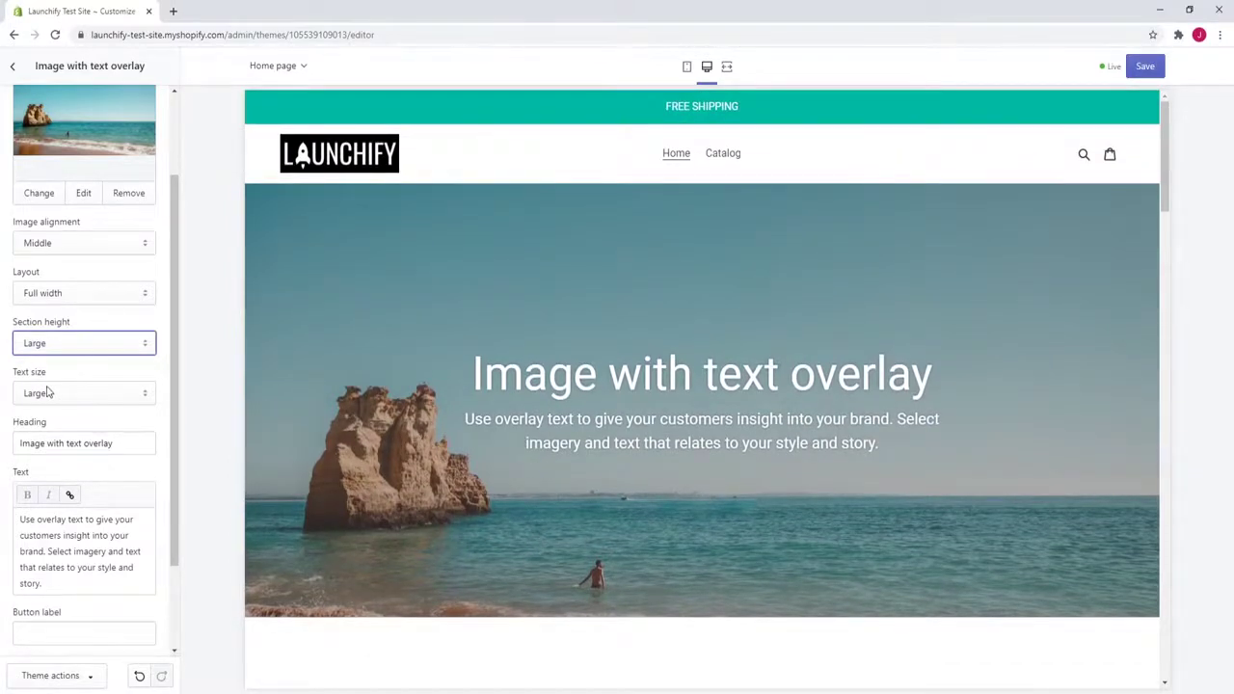
left_click(47, 387)
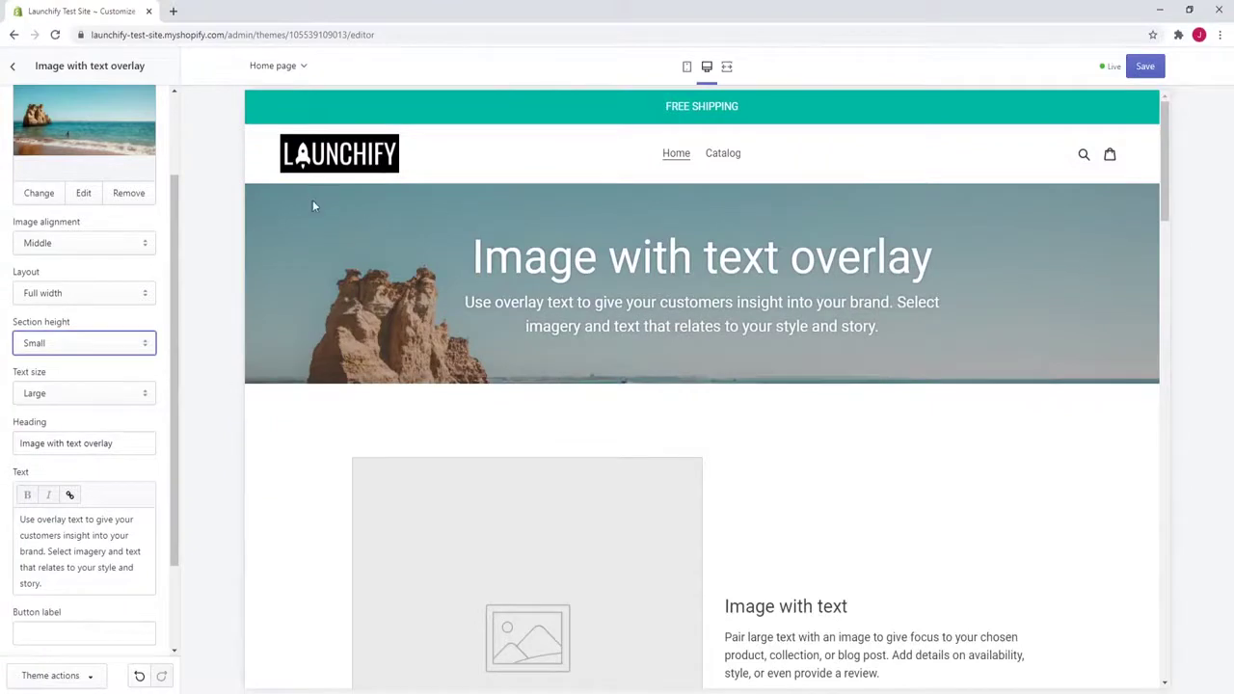
left_click(110, 343)
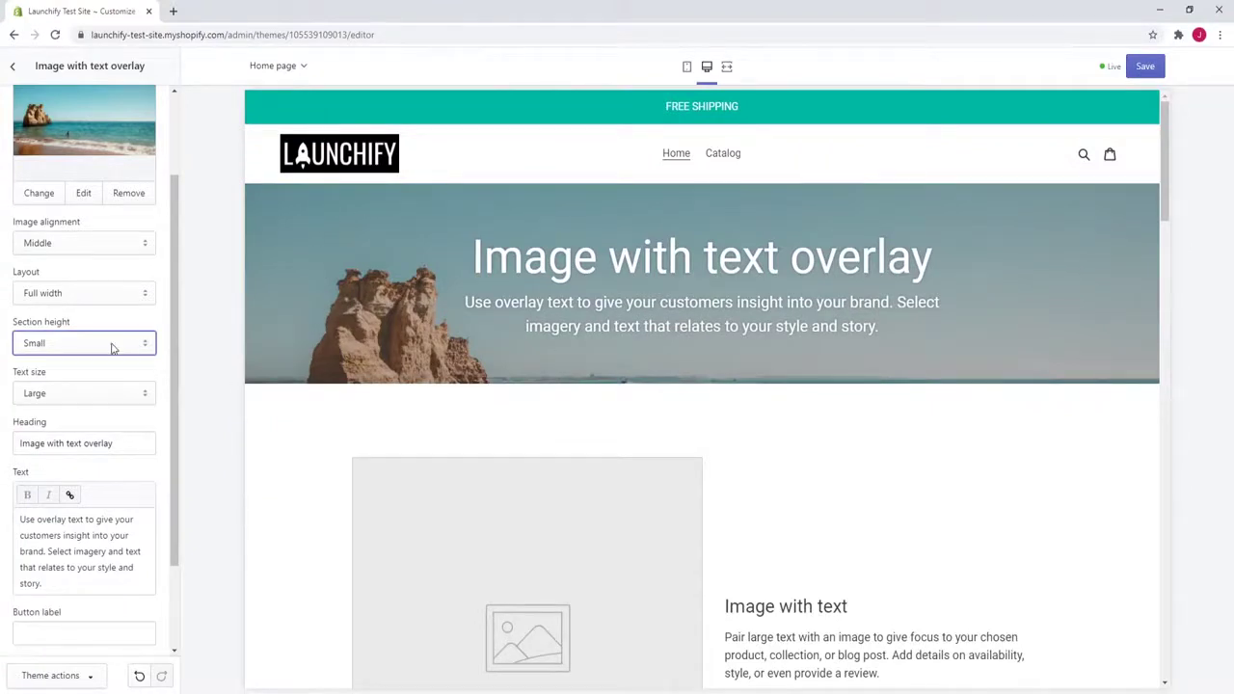
left_click(82, 385)
Step: Try the Adapt to image section height and look over the whole hero image in the preview
left_click(110, 351)
left_click(75, 366)
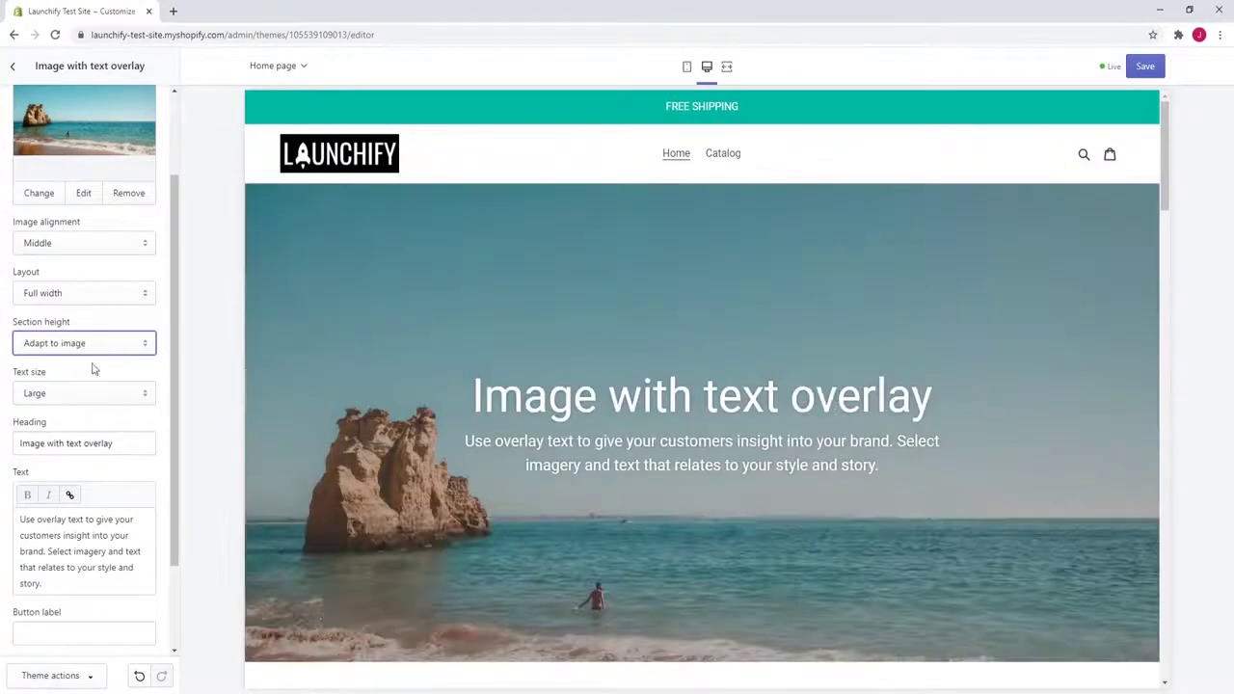
scroll(336, 216, "up", 3)
scroll(657, 565, "down", 2)
scroll(624, 531, "up", 2)
scroll(565, 252, "down", 2)
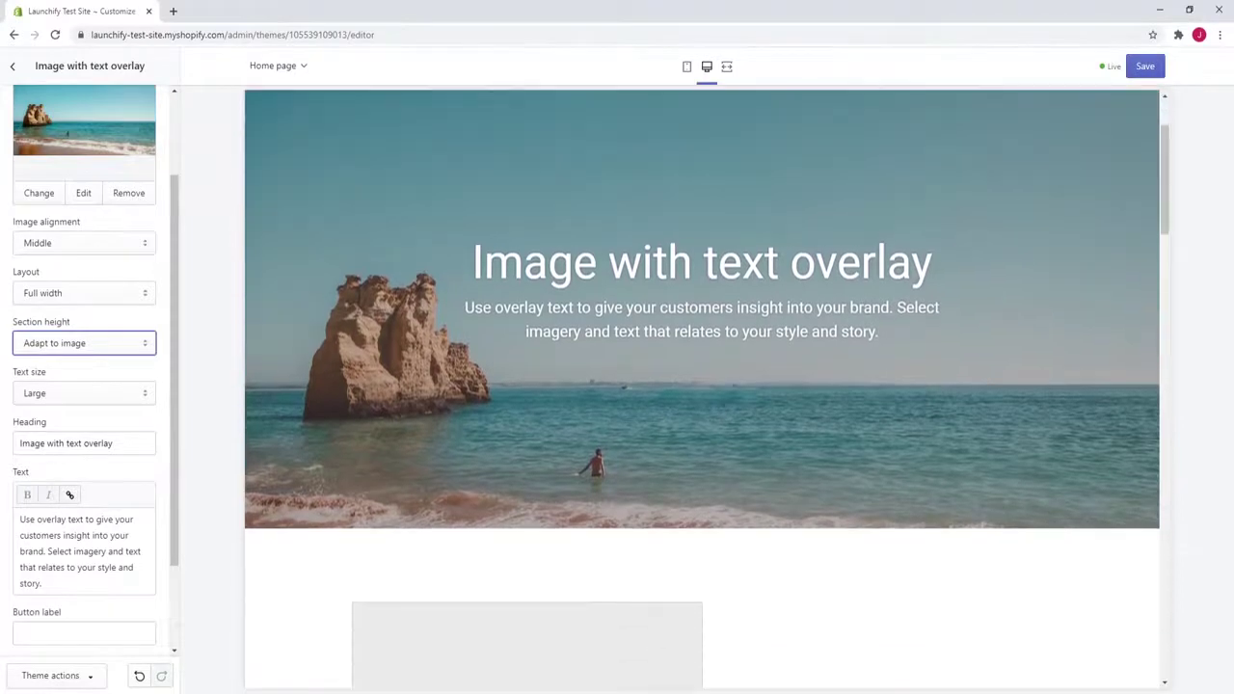
scroll(600, 340, "up", 2)
scroll(598, 341, "down", 1)
Step: Compare the Medium, Extra Large and Extra Small section heights for the hero section
left_click(98, 349)
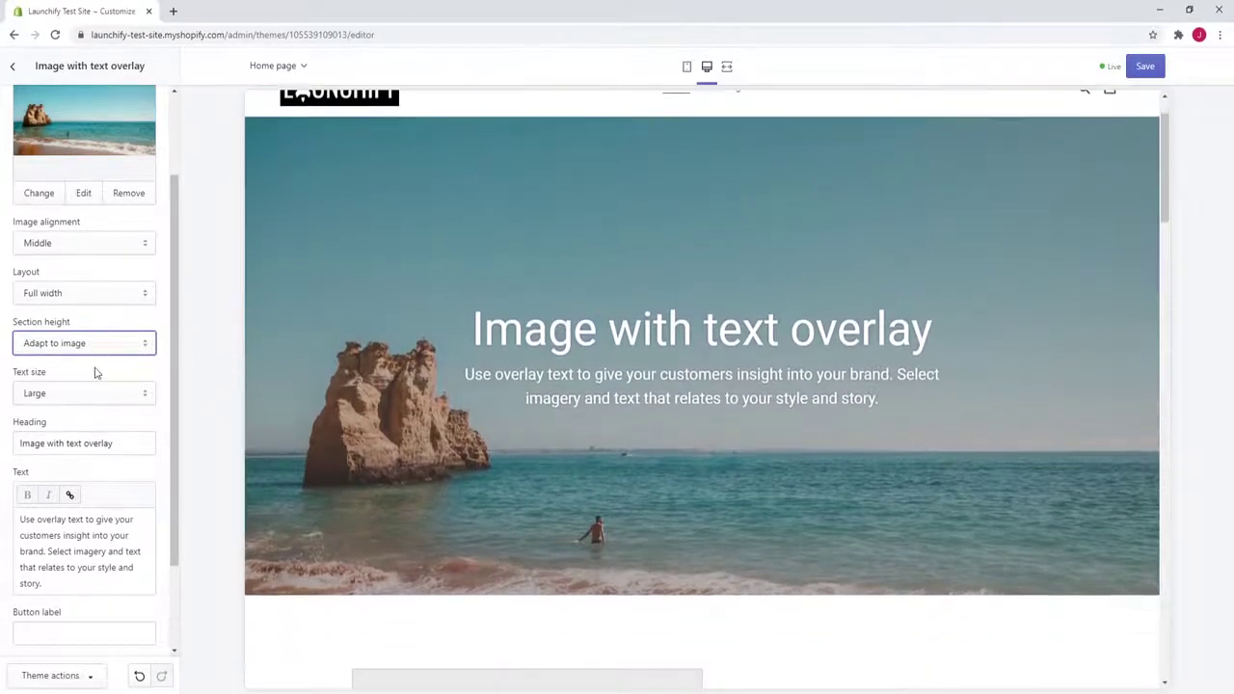
left_click(35, 406)
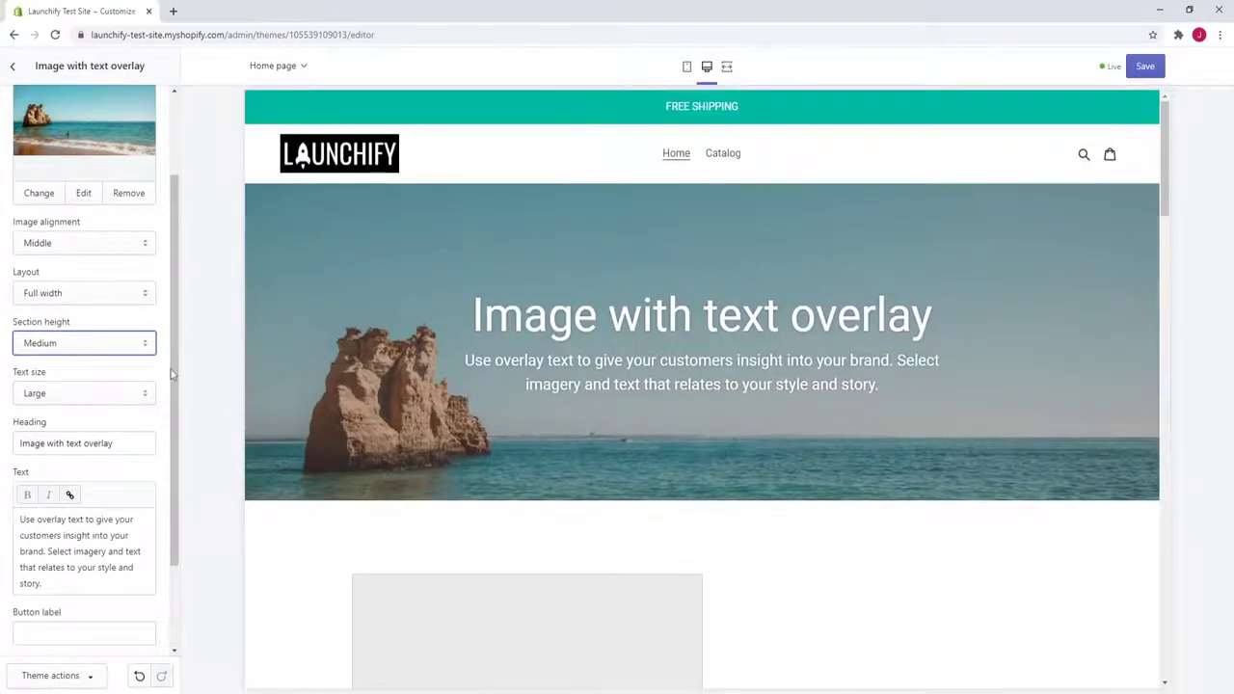
left_click(53, 432)
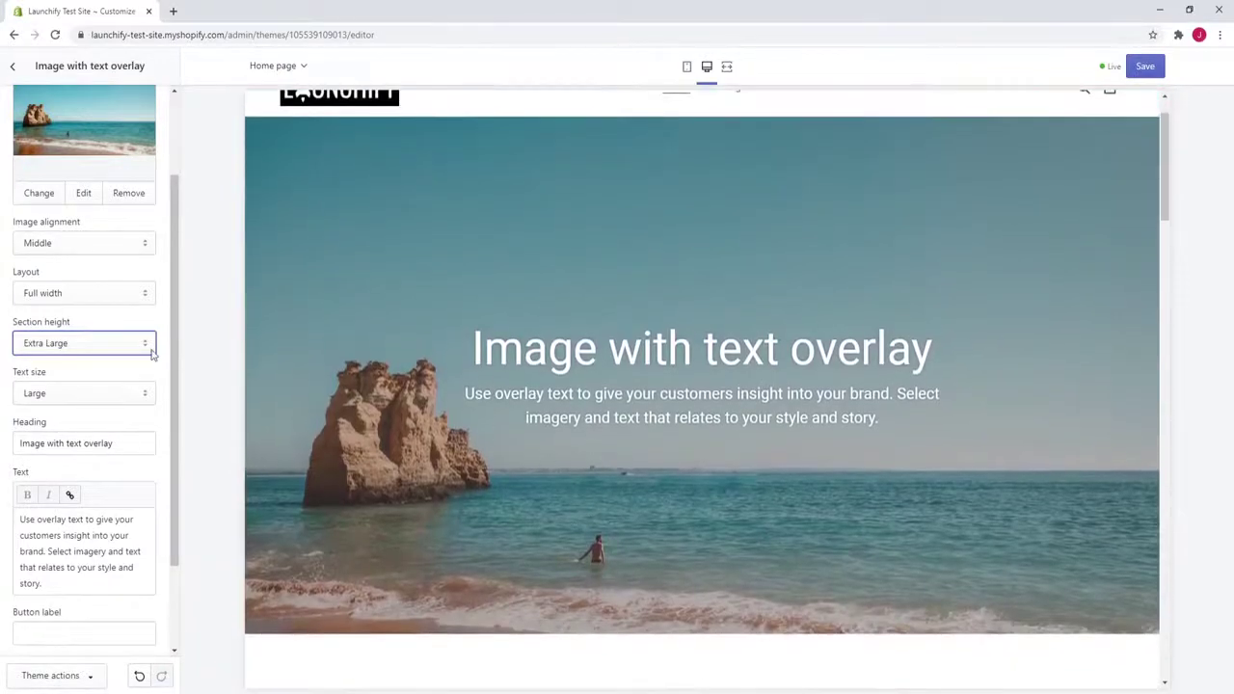
left_click(152, 352)
left_click(101, 378)
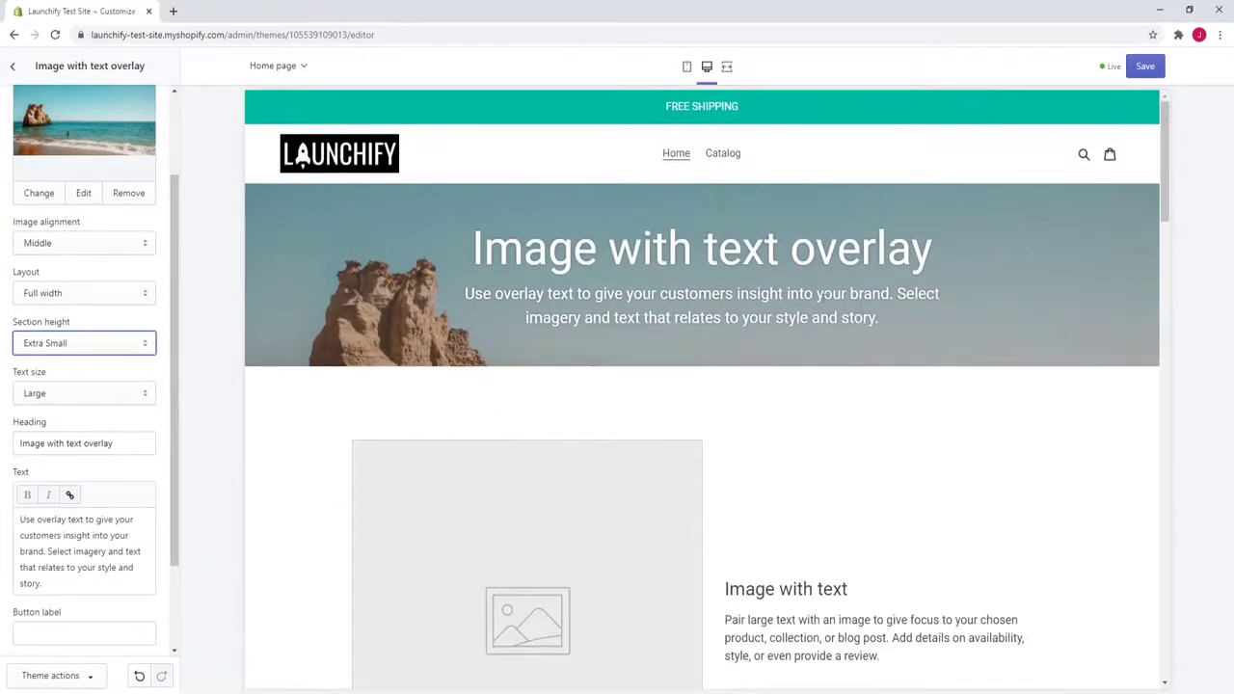
Step: Set the hero section's height to Medium, check it in the mobile preview and return to the desktop preview
left_click(62, 349)
left_click(71, 405)
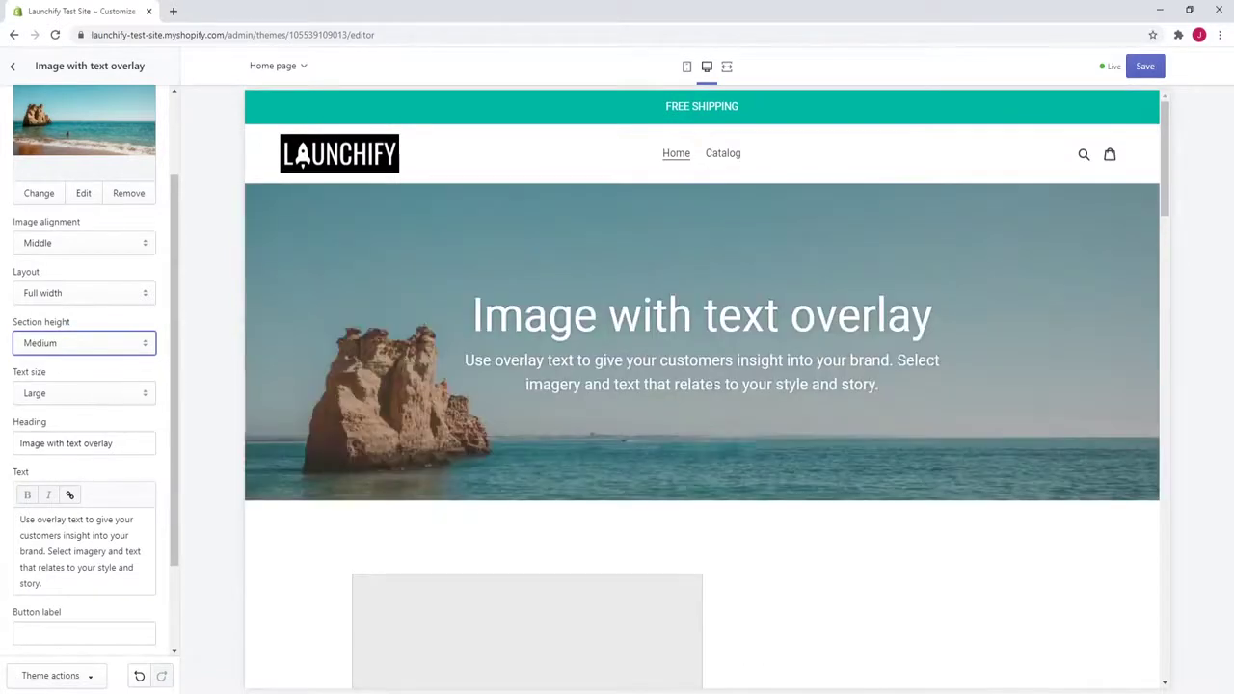
left_click(686, 67)
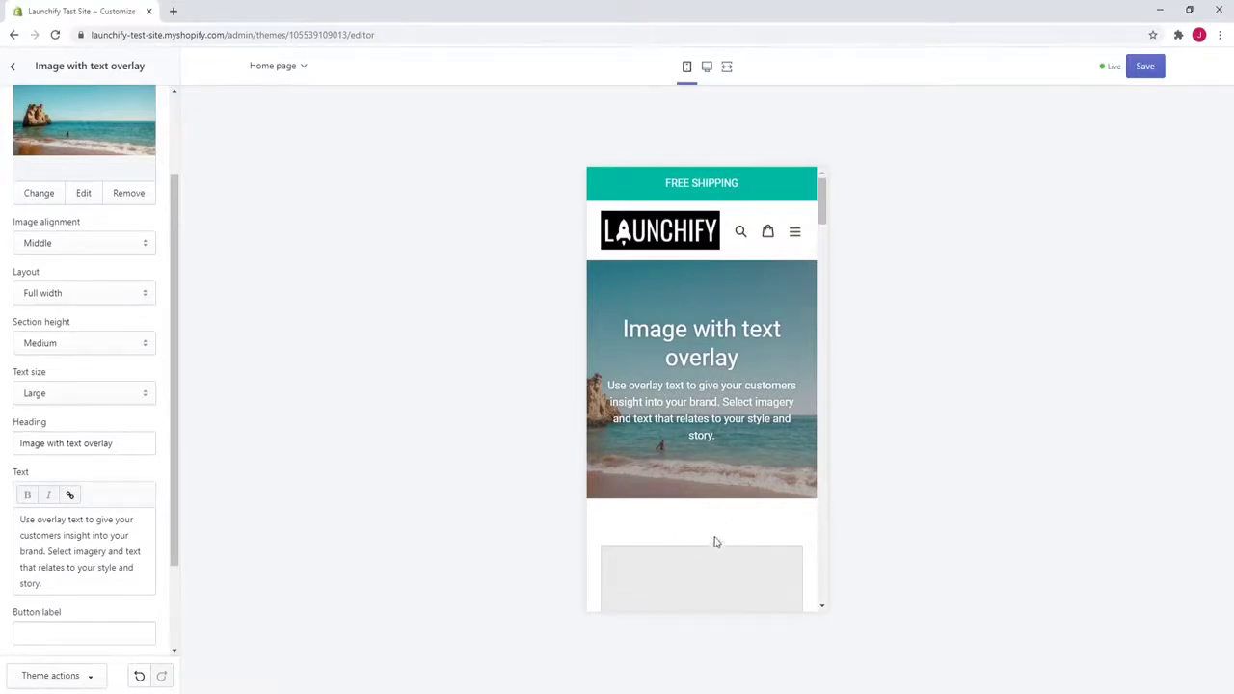
scroll(713, 556, "down", 1)
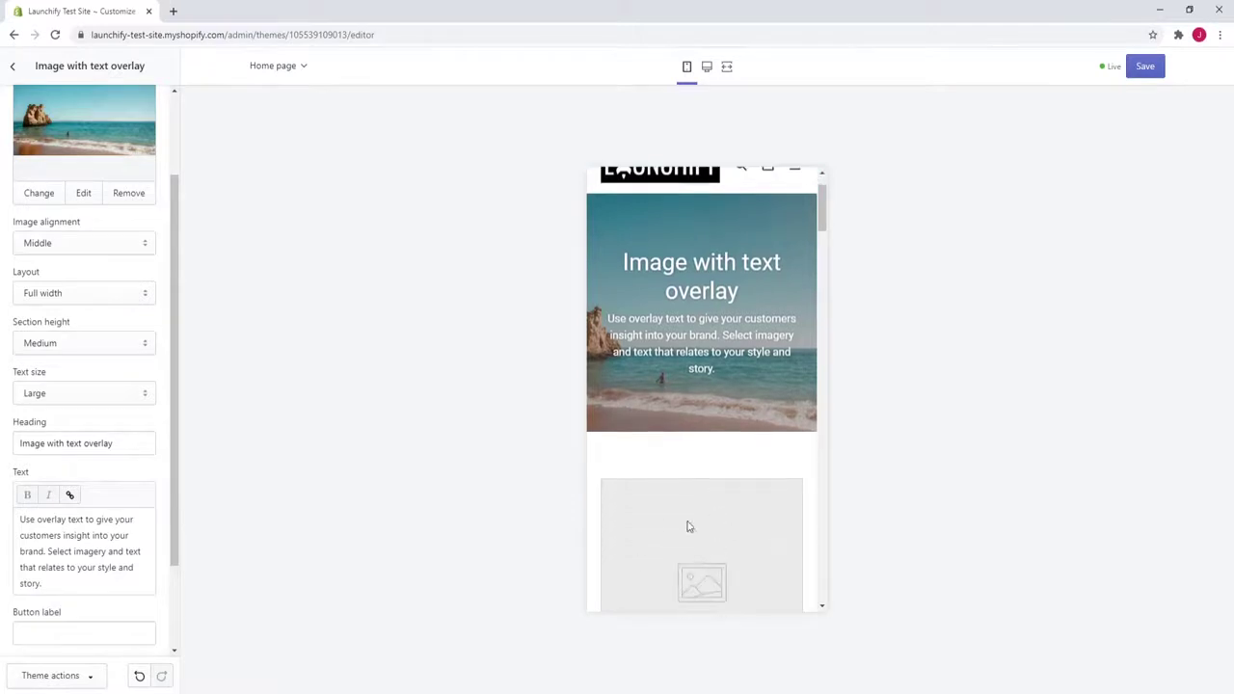
scroll(701, 511, "up", 1)
left_click(706, 68)
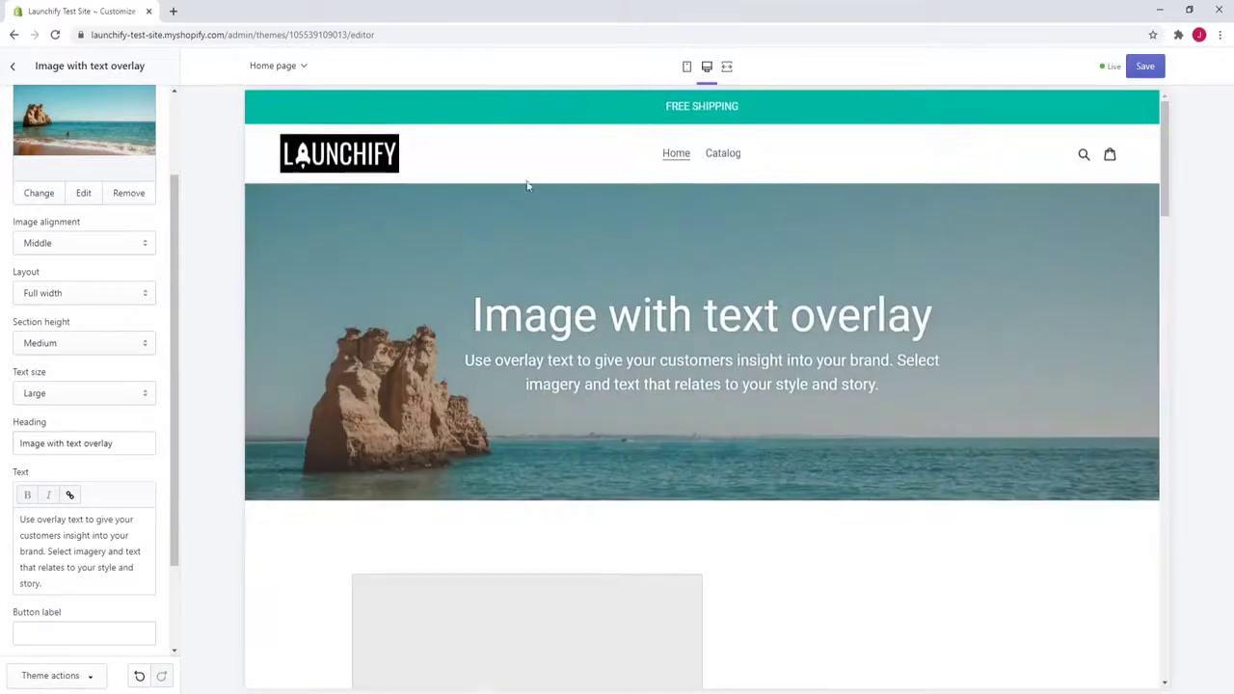
Step: Try the Medium text size for the hero section and return it to Large
left_click(100, 401)
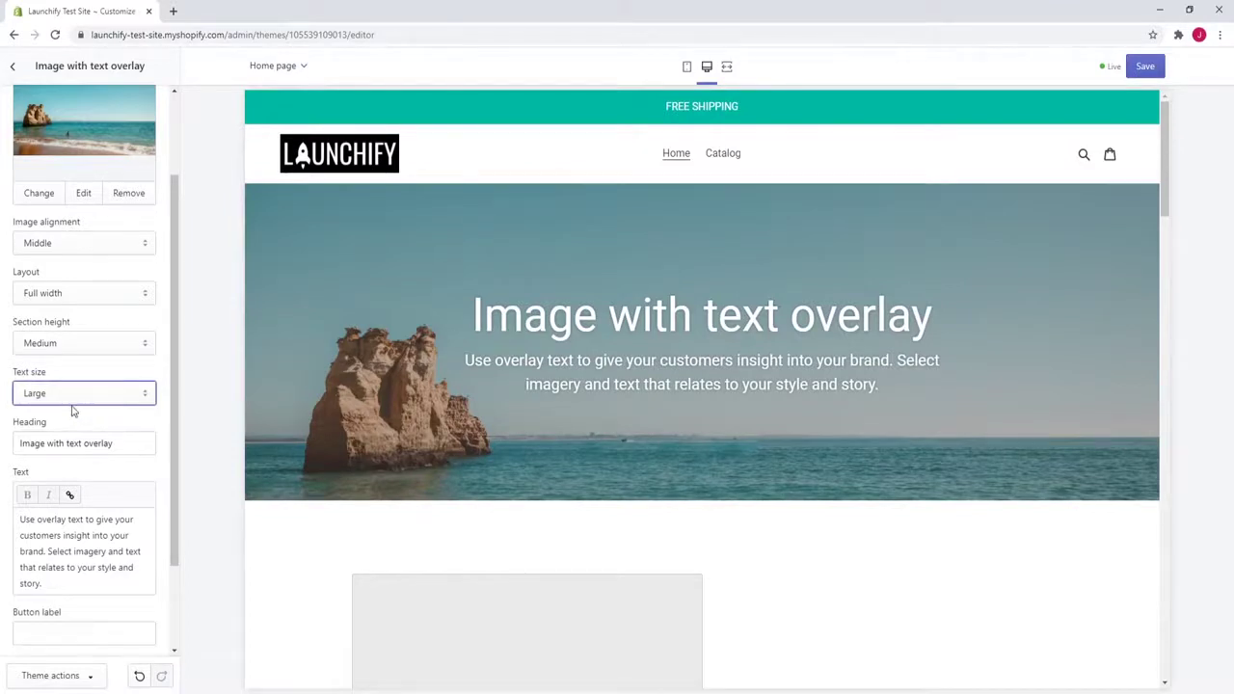
left_click(73, 413)
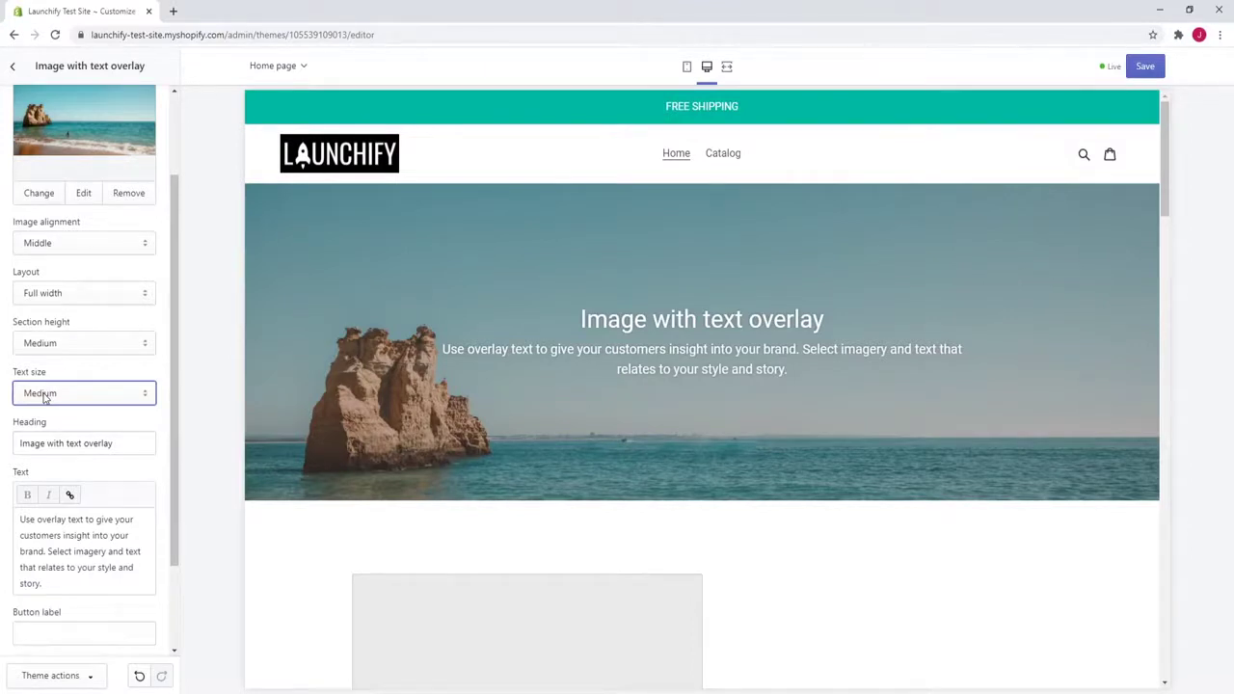
left_click(43, 399)
left_click(47, 429)
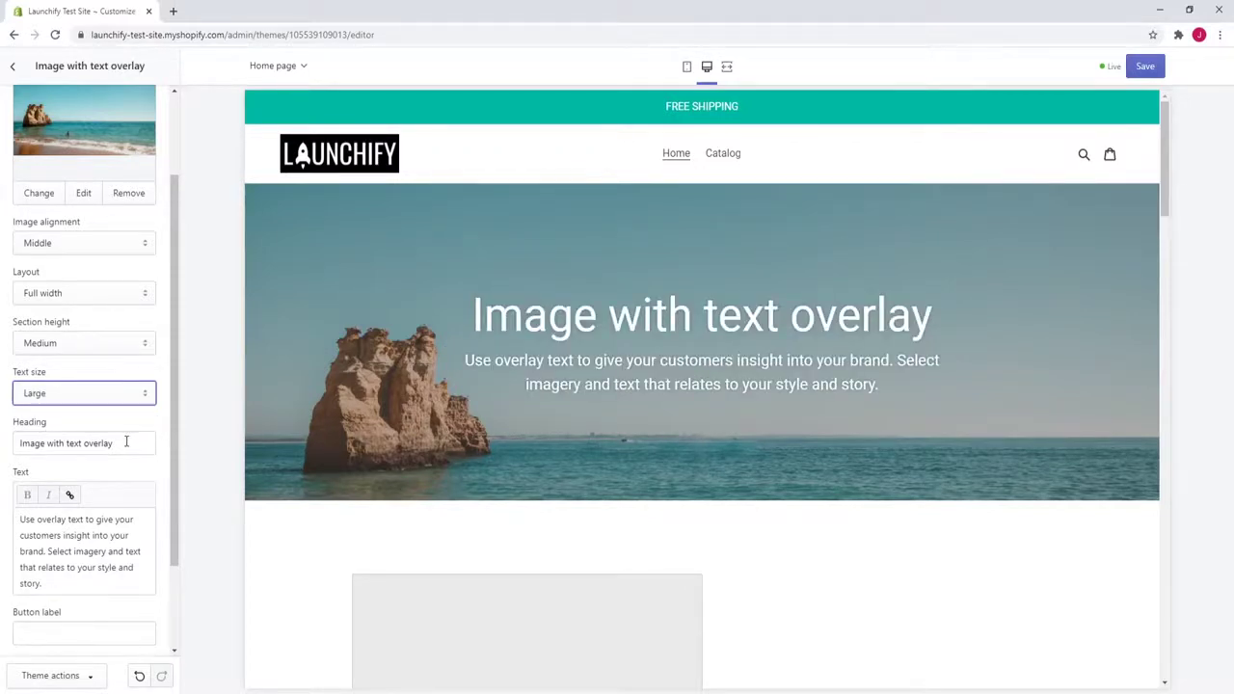
Step: Replace the hero section's heading with "Quality Products" and check it in the preview
left_click_drag(125, 442, 23, 442)
key("BackSpace")
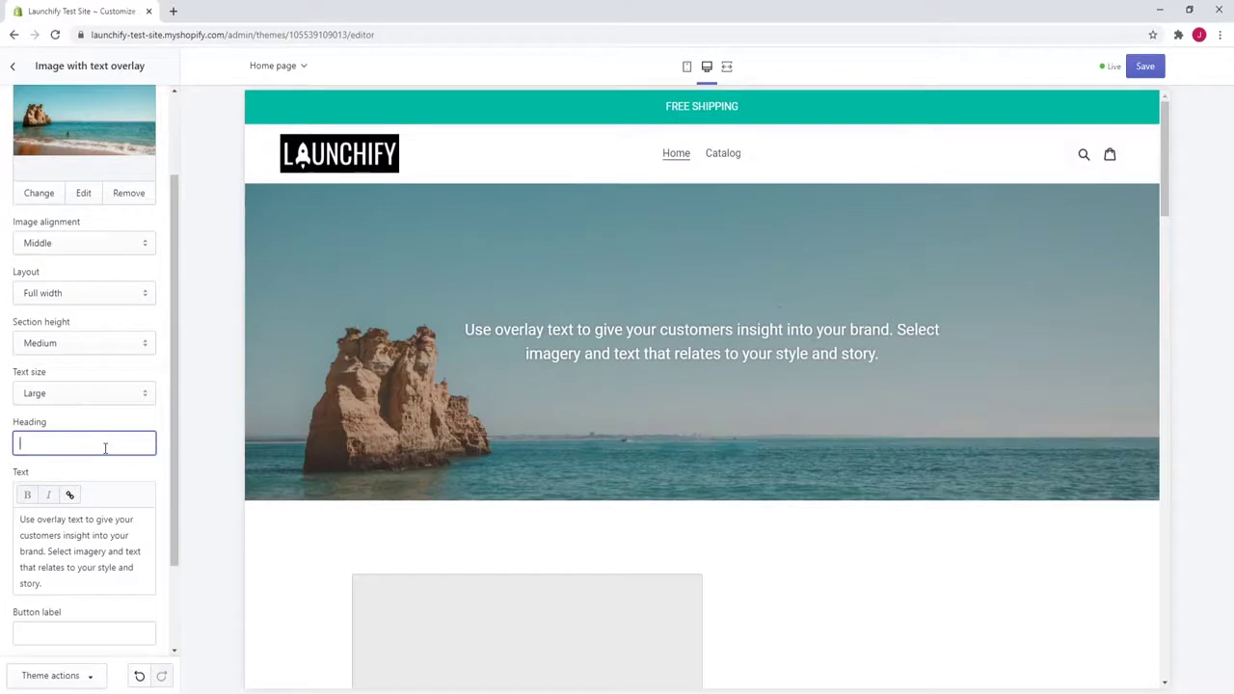
type("Qual")
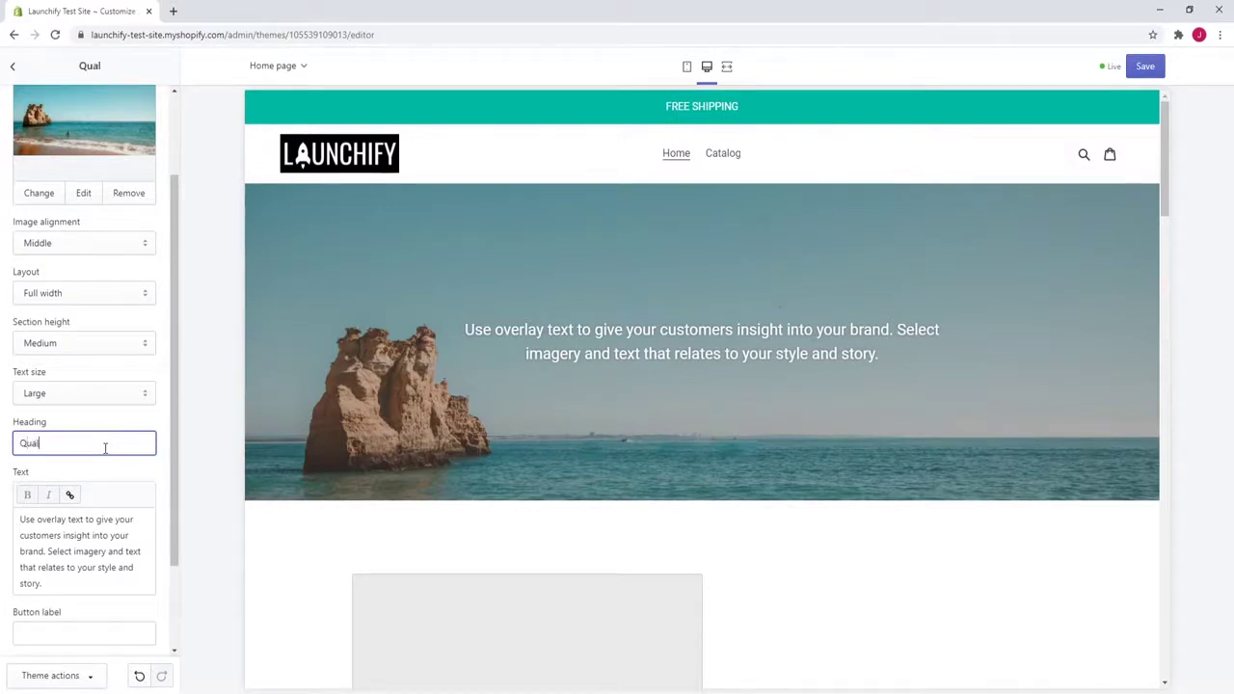
type("ity Products")
left_click(149, 469)
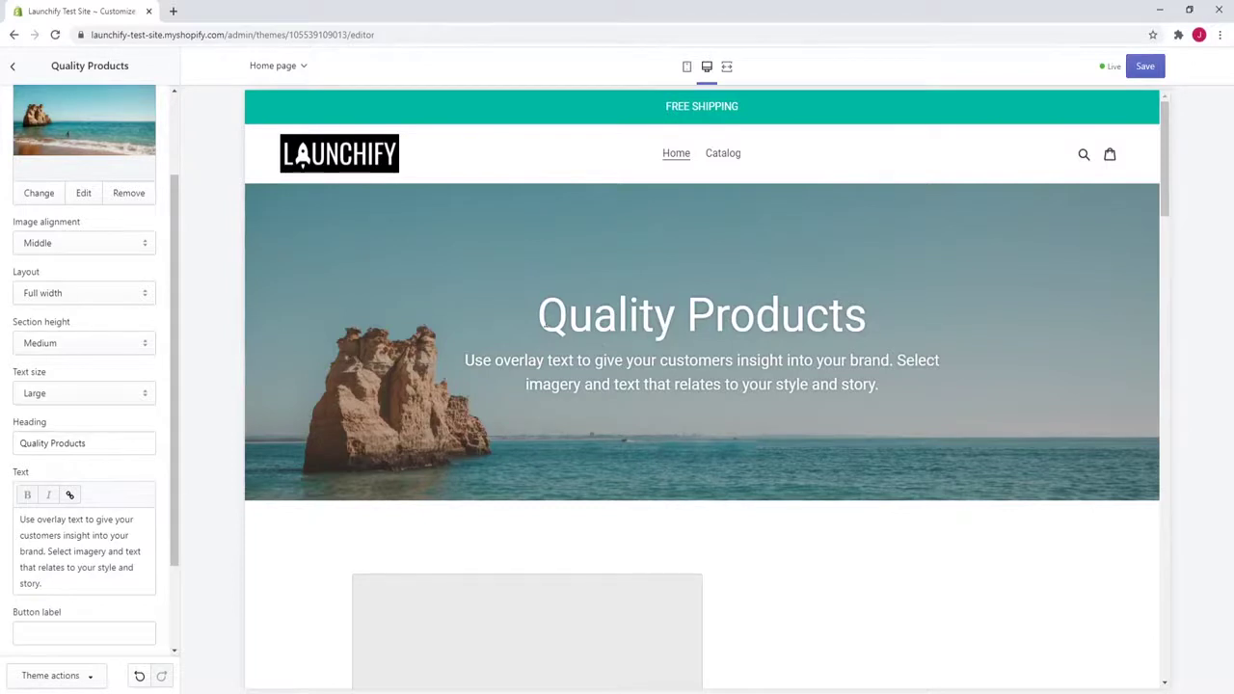
left_click_drag(544, 324, 781, 324)
left_click(918, 323)
Step: Replace the hero section's text with "Our products are made of the highest quality."
left_click_drag(77, 581, 20, 513)
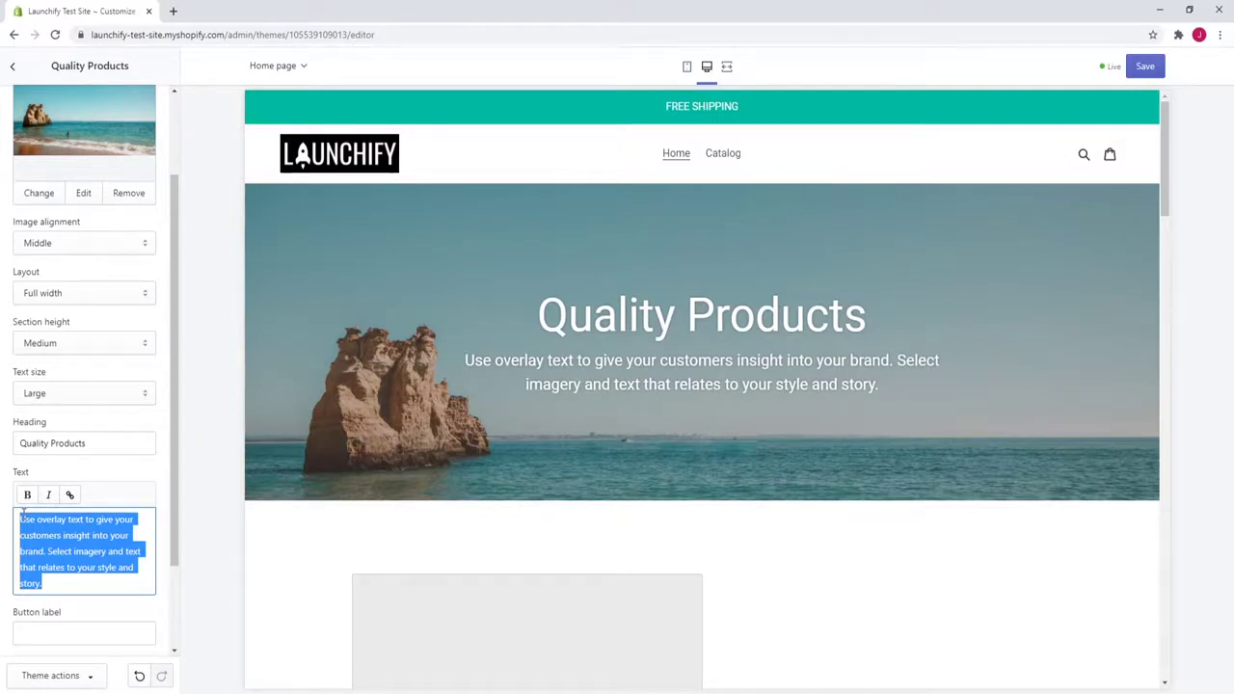
key("BackSpace")
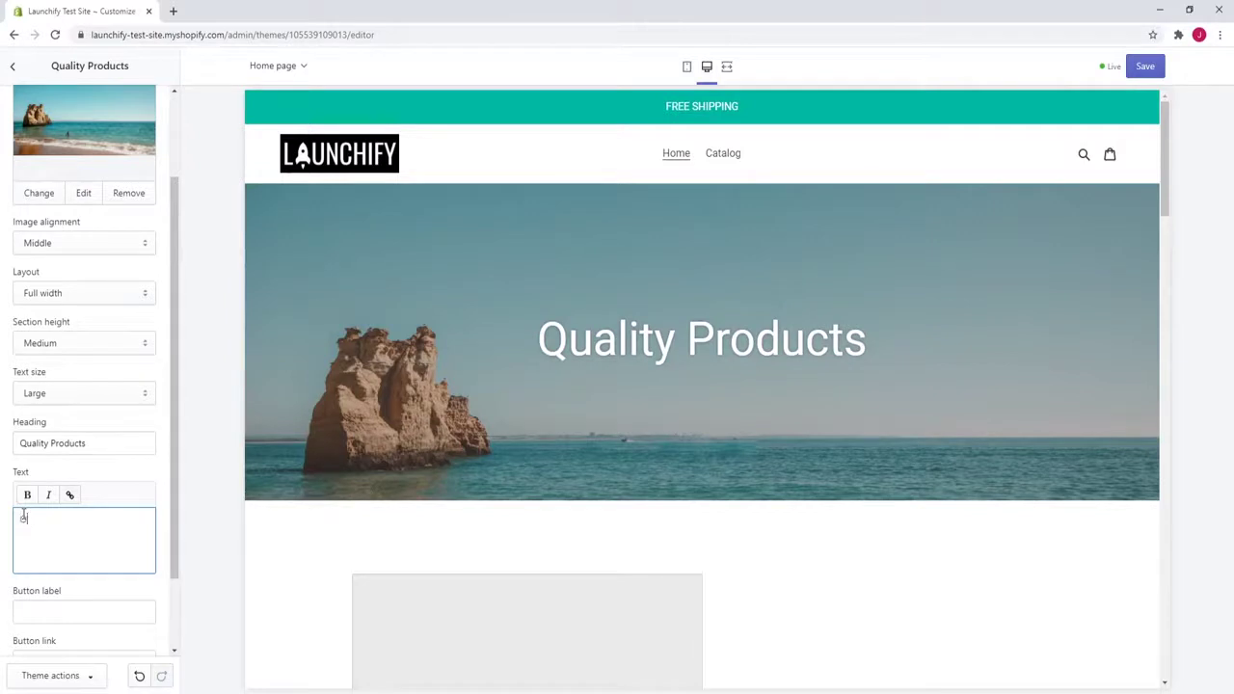
type("Our products are made of the highest quality.")
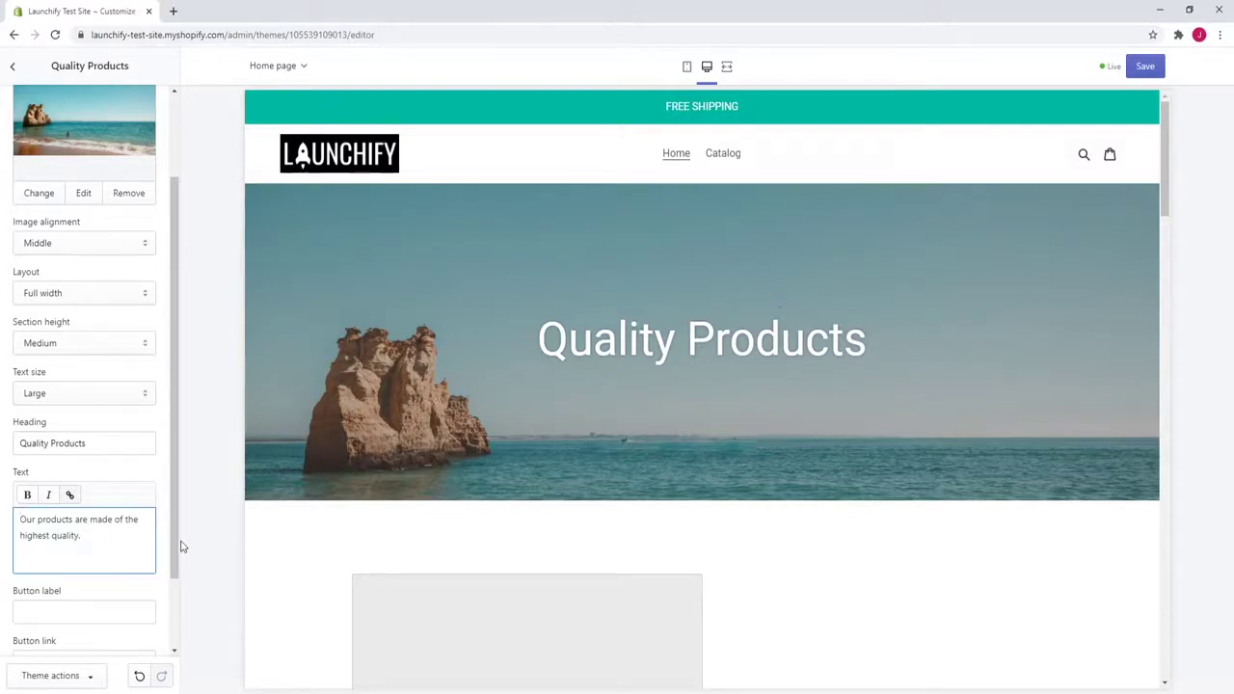
left_click_drag(182, 546, 181, 544)
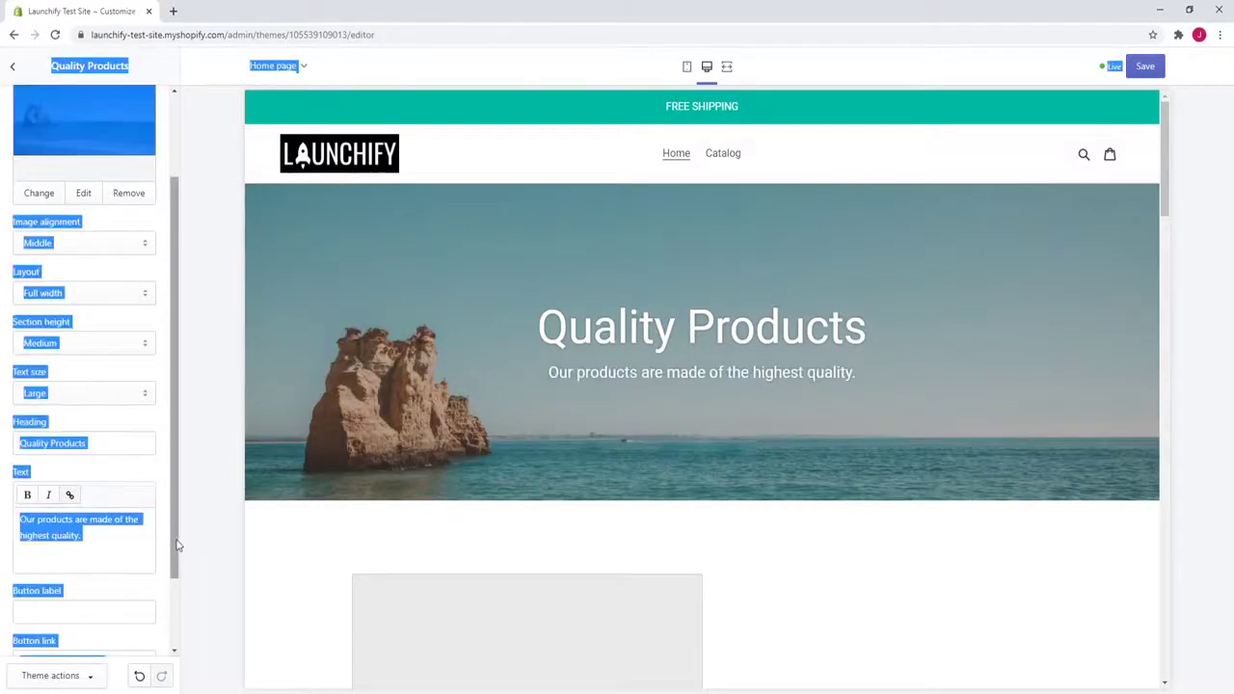
left_click(196, 535)
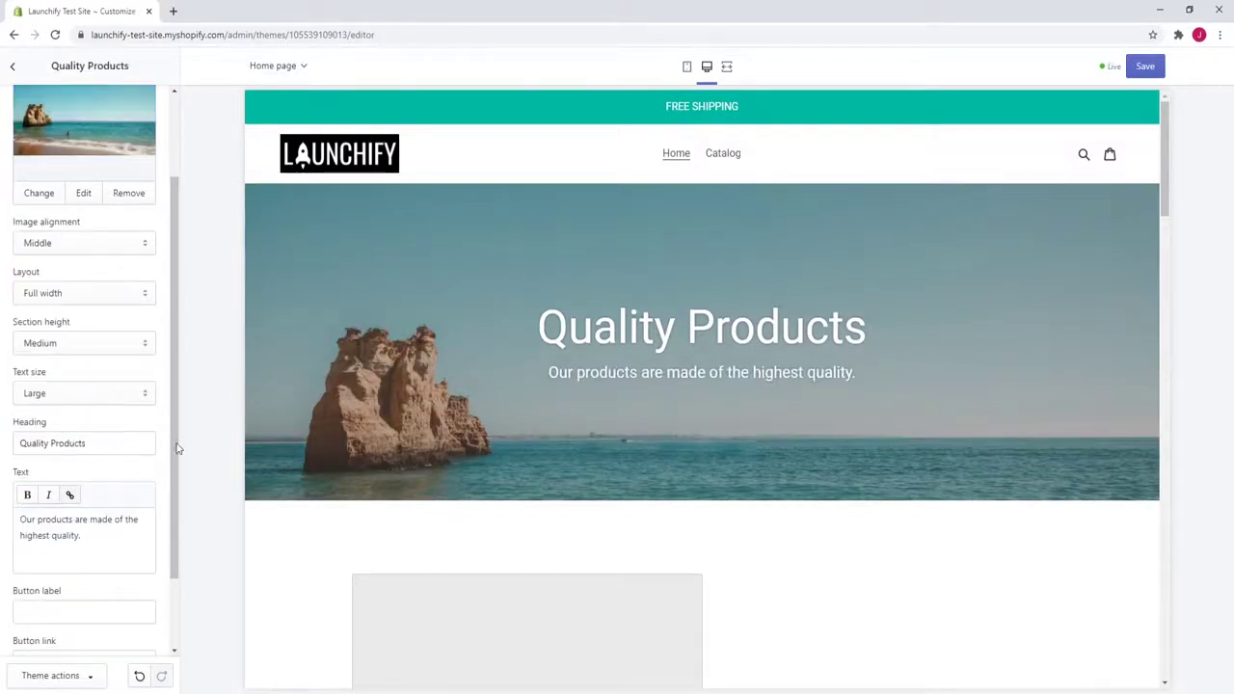
Step: Add a hero button labelled "Shop Now" that links to All Collections
left_click_drag(179, 433, 179, 487)
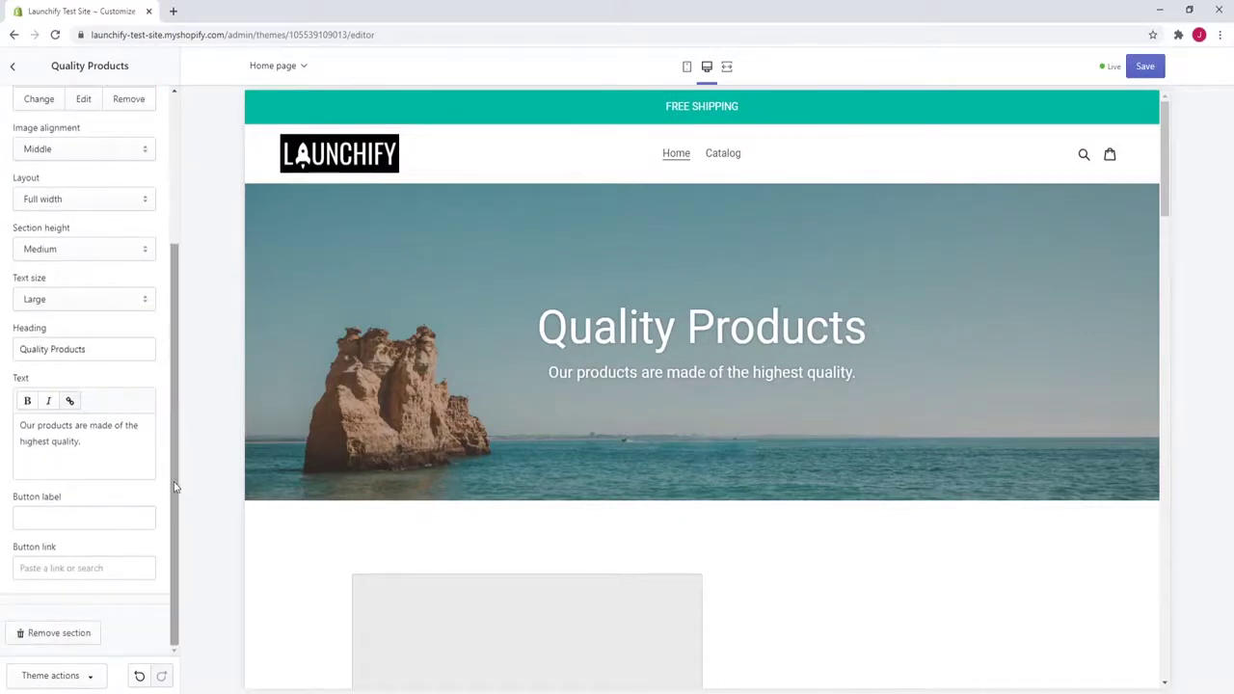
left_click(55, 519)
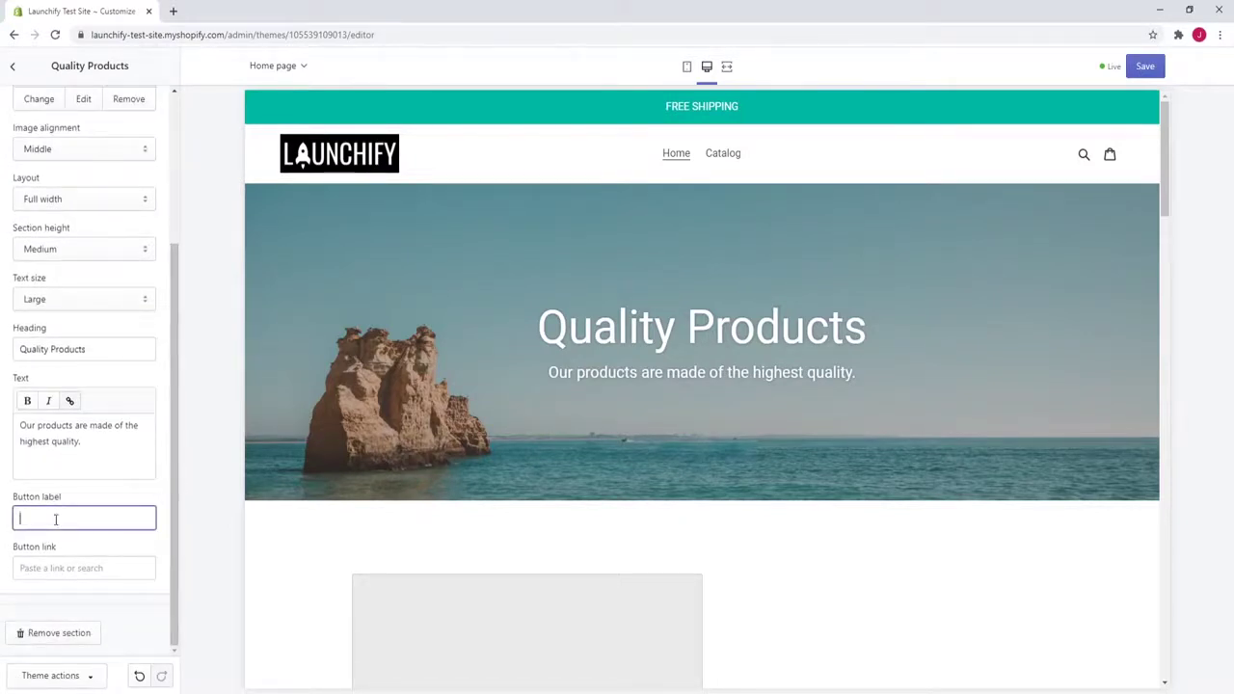
type("Shop Now")
left_click(77, 568)
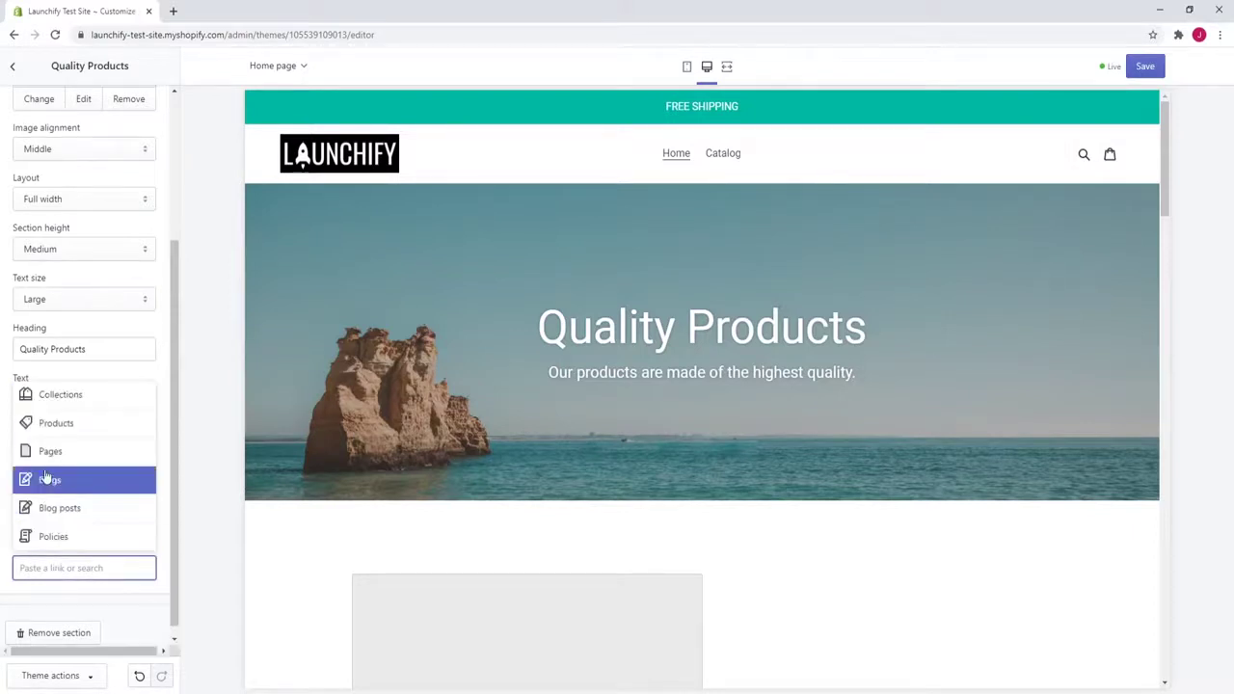
left_click(59, 401)
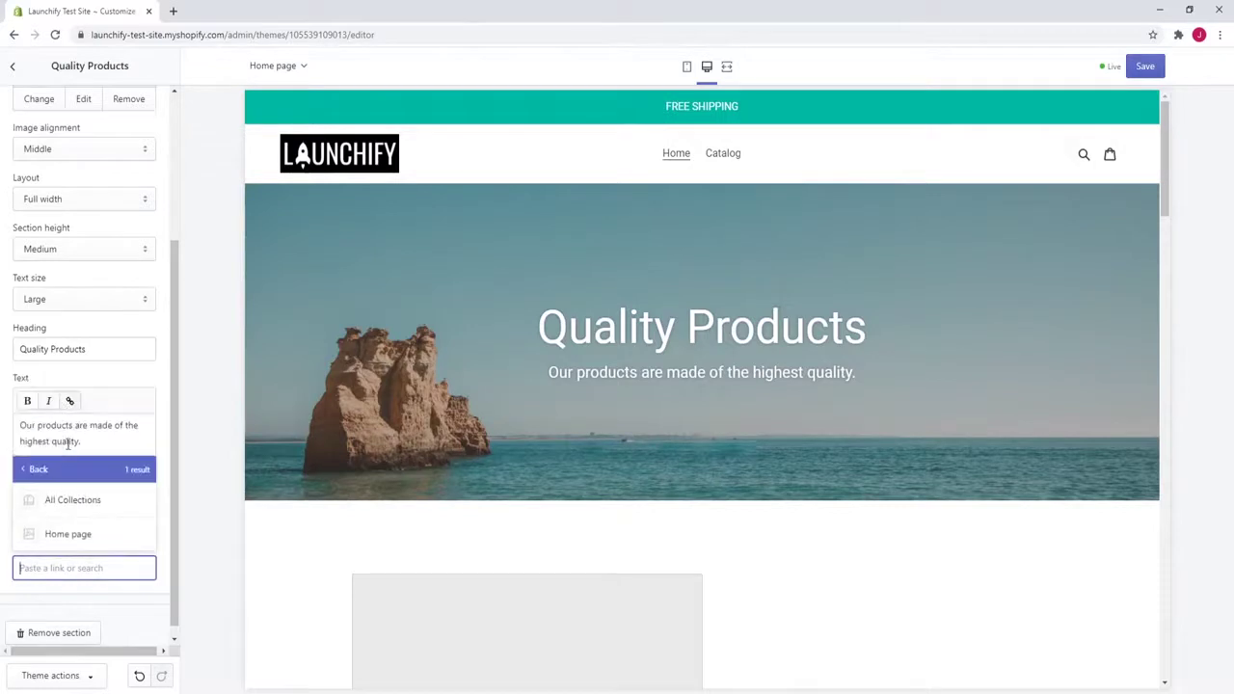
left_click(62, 502)
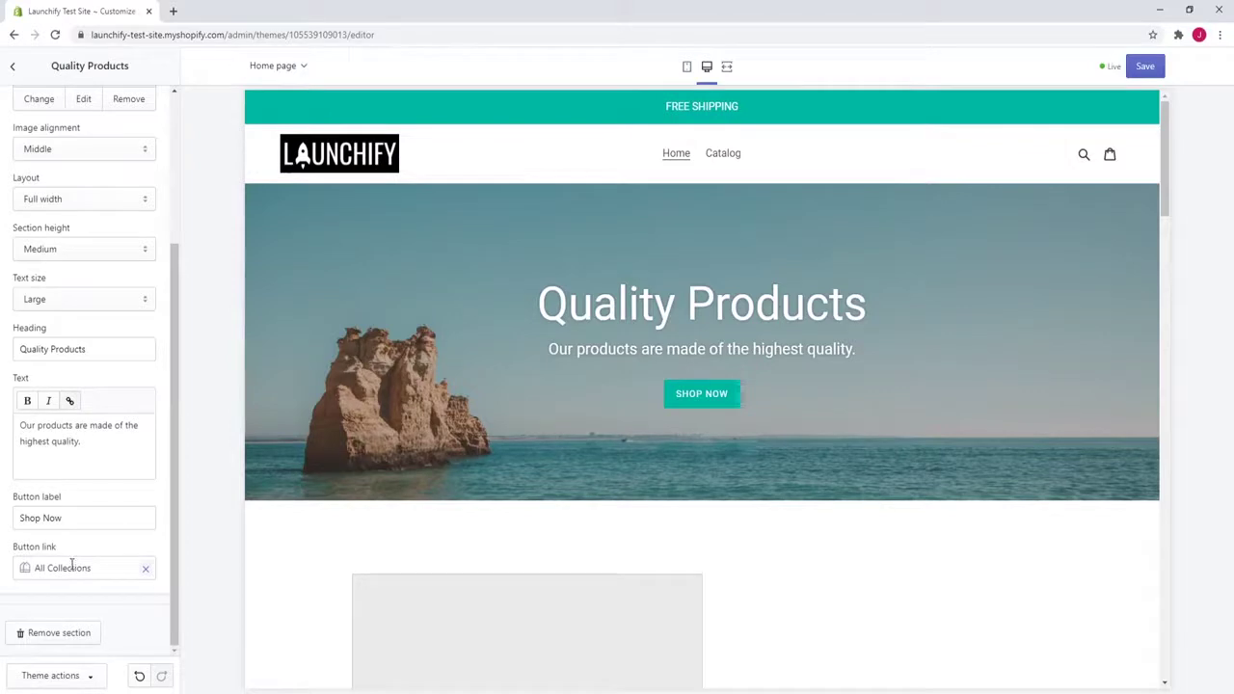
Step: Fill the "Image with text" section with the free Men's Fashion photo of the bearded man in sunglasses and bow tie
left_click_drag(176, 482, 190, 338)
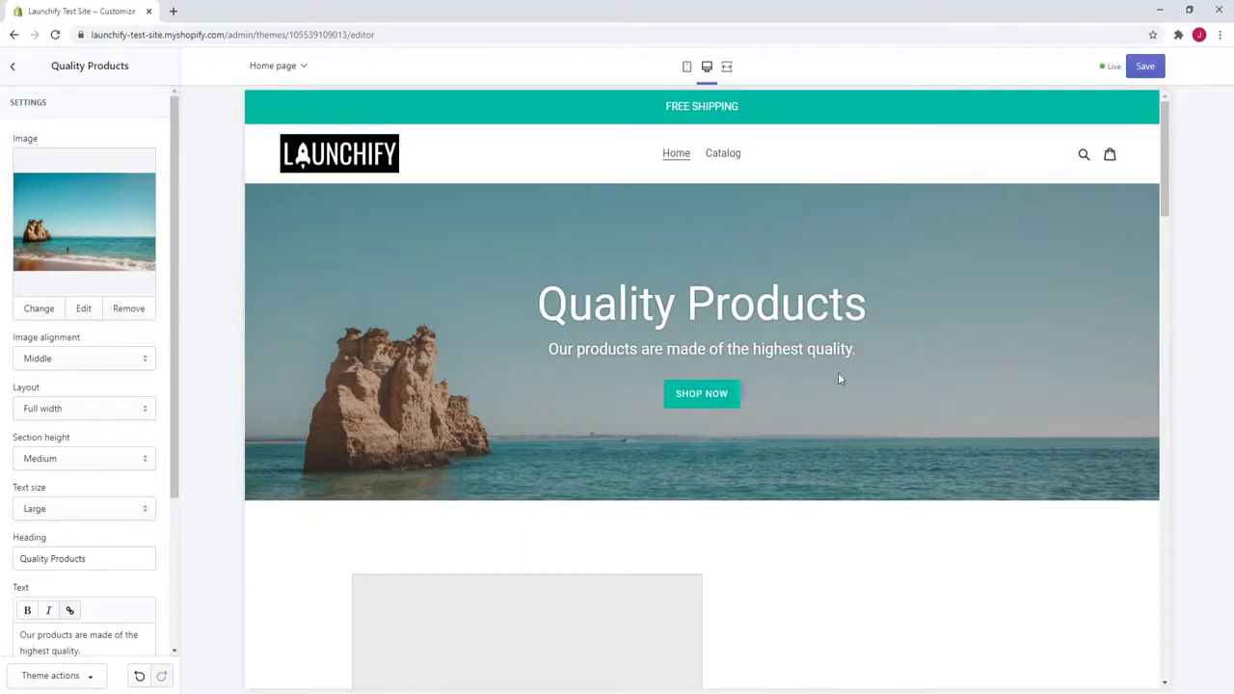
scroll(501, 421, "down", 4)
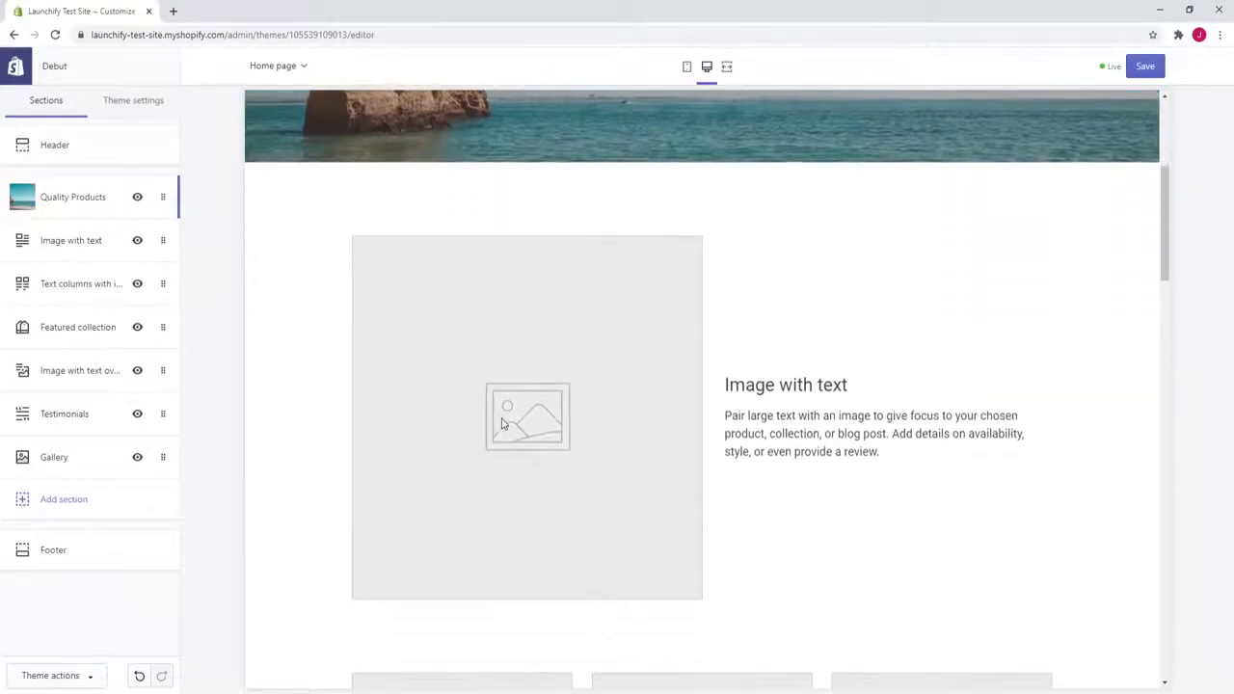
left_click(43, 246)
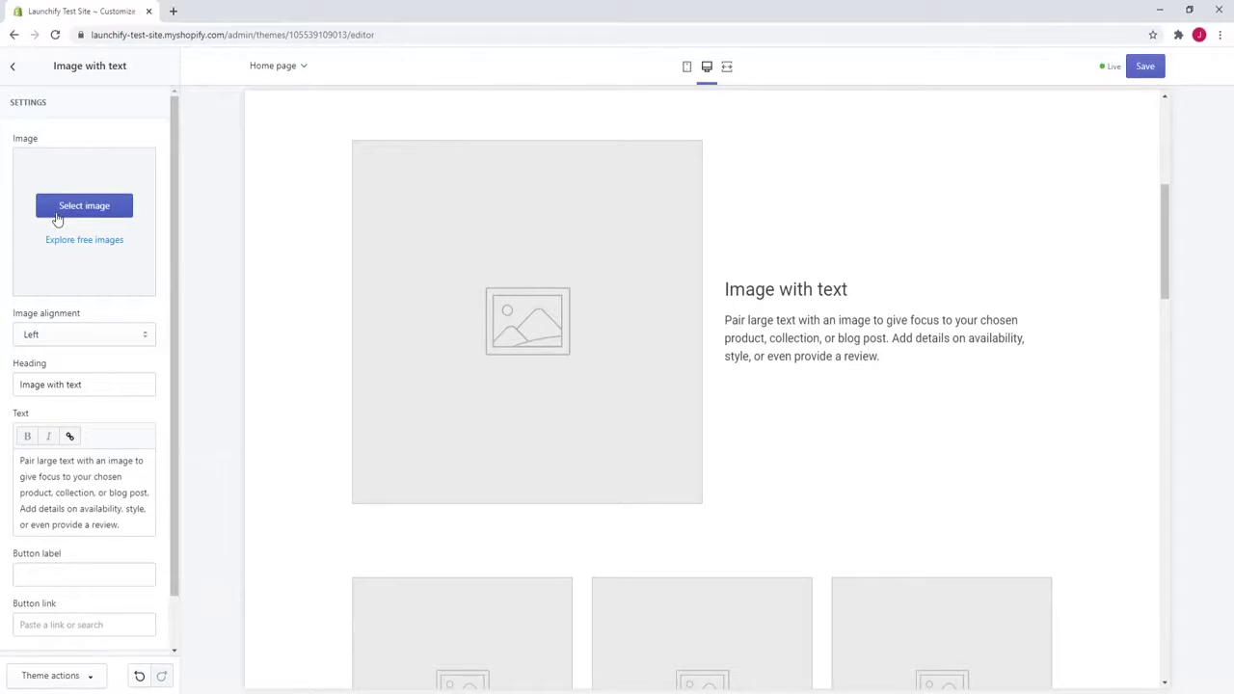
left_click(63, 240)
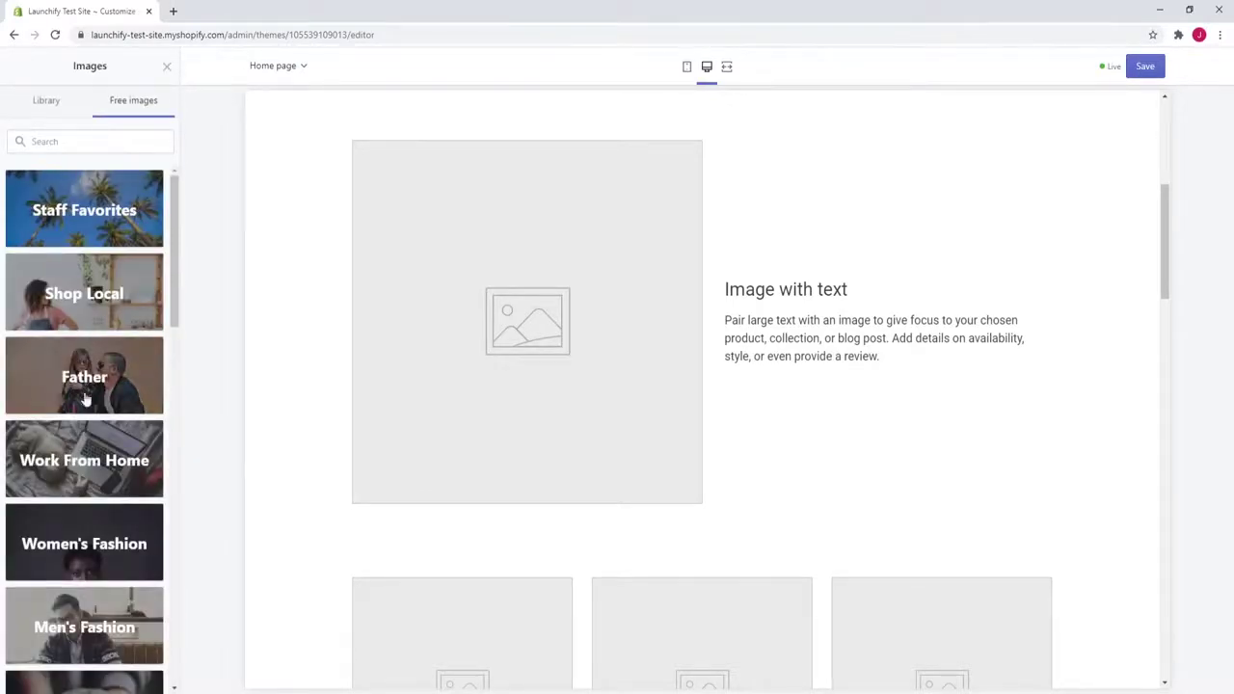
scroll(85, 400, "down", 3)
left_click(70, 441)
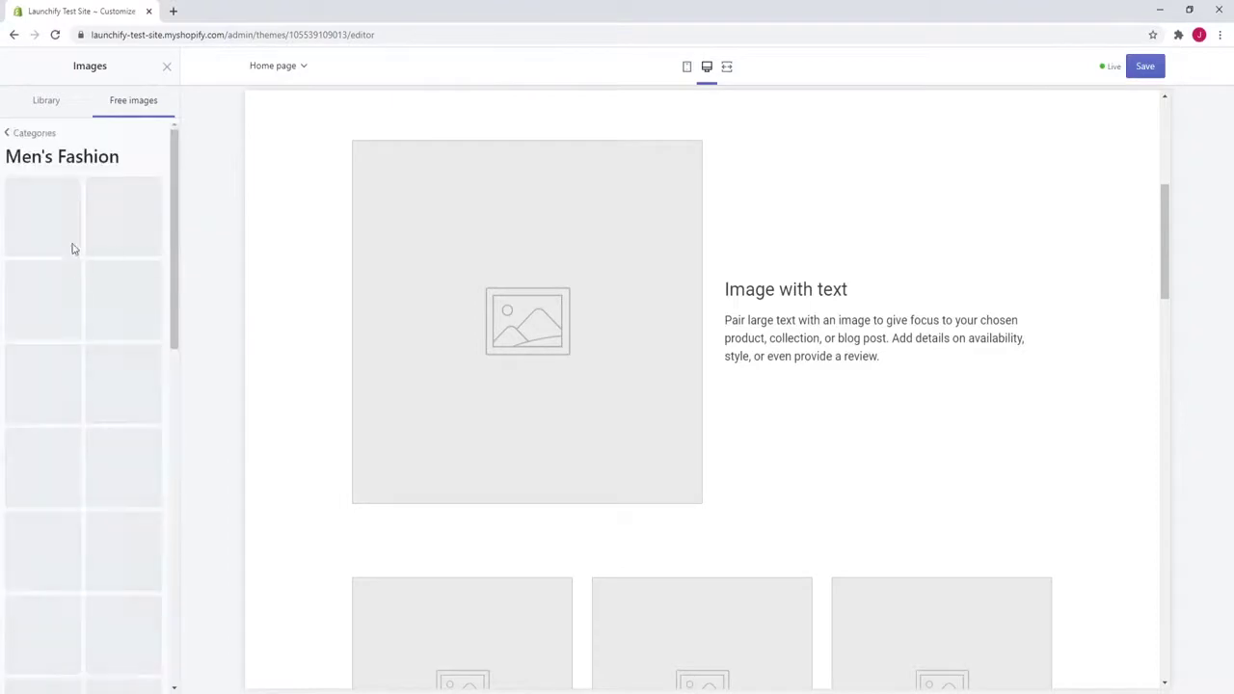
scroll(125, 424, "down", 1)
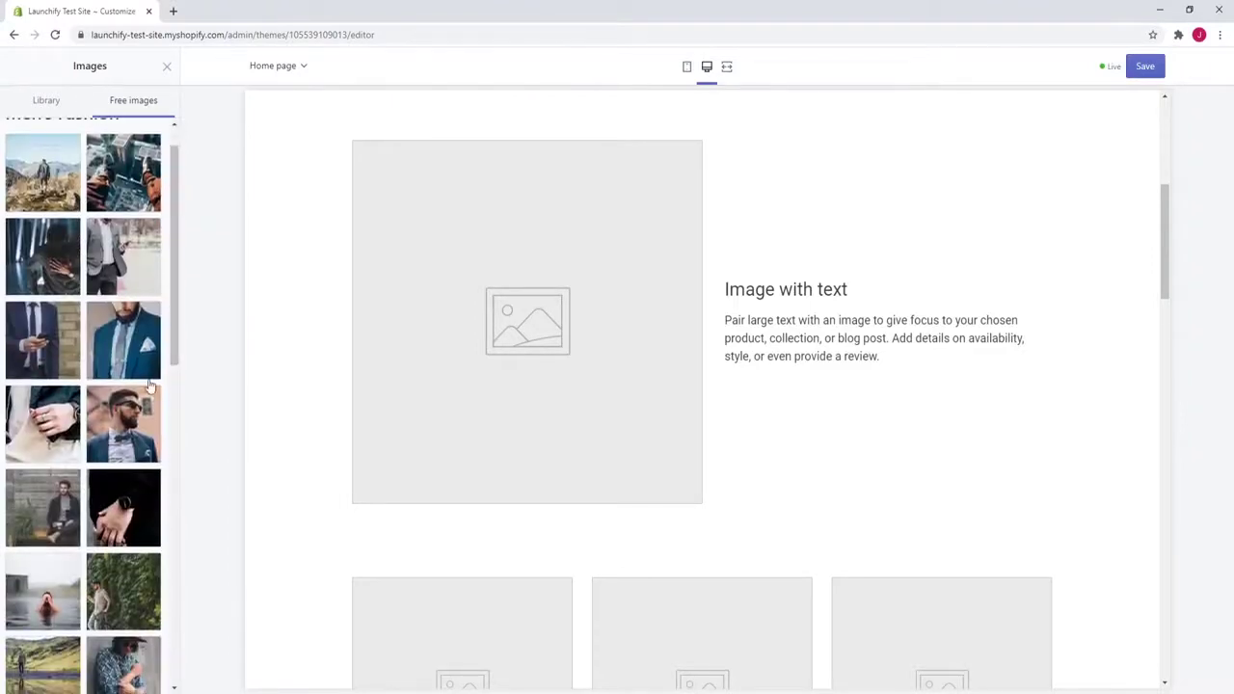
left_click(125, 424)
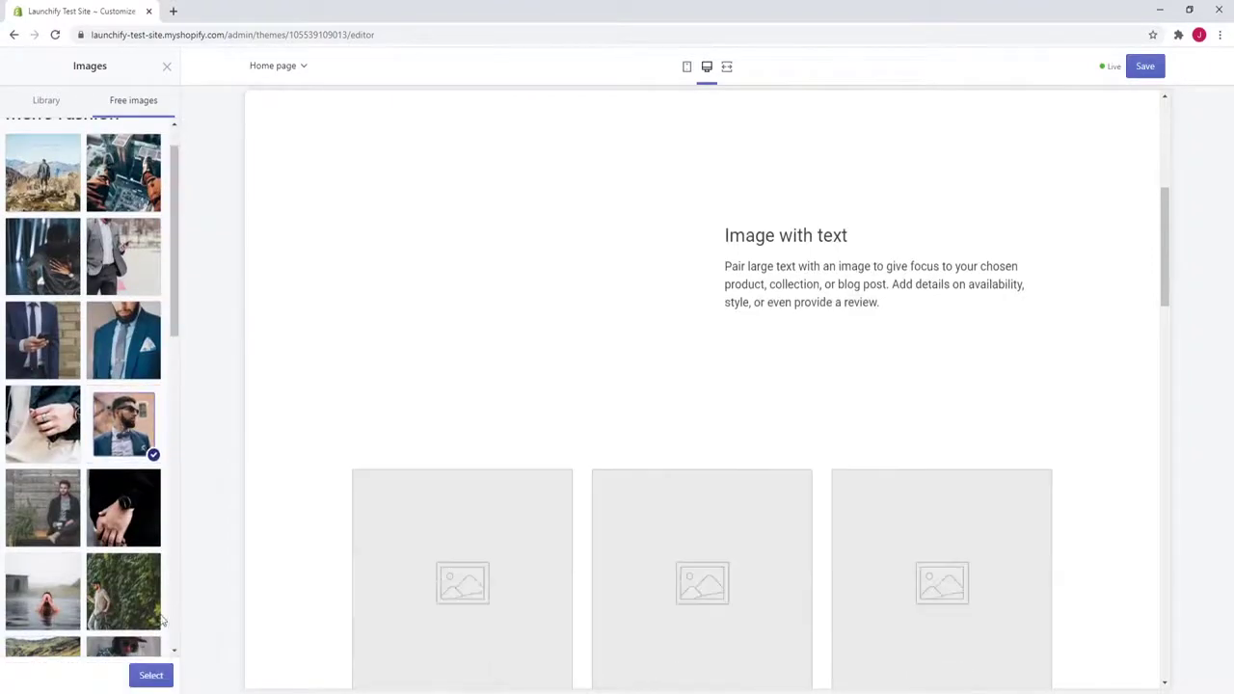
left_click(150, 676)
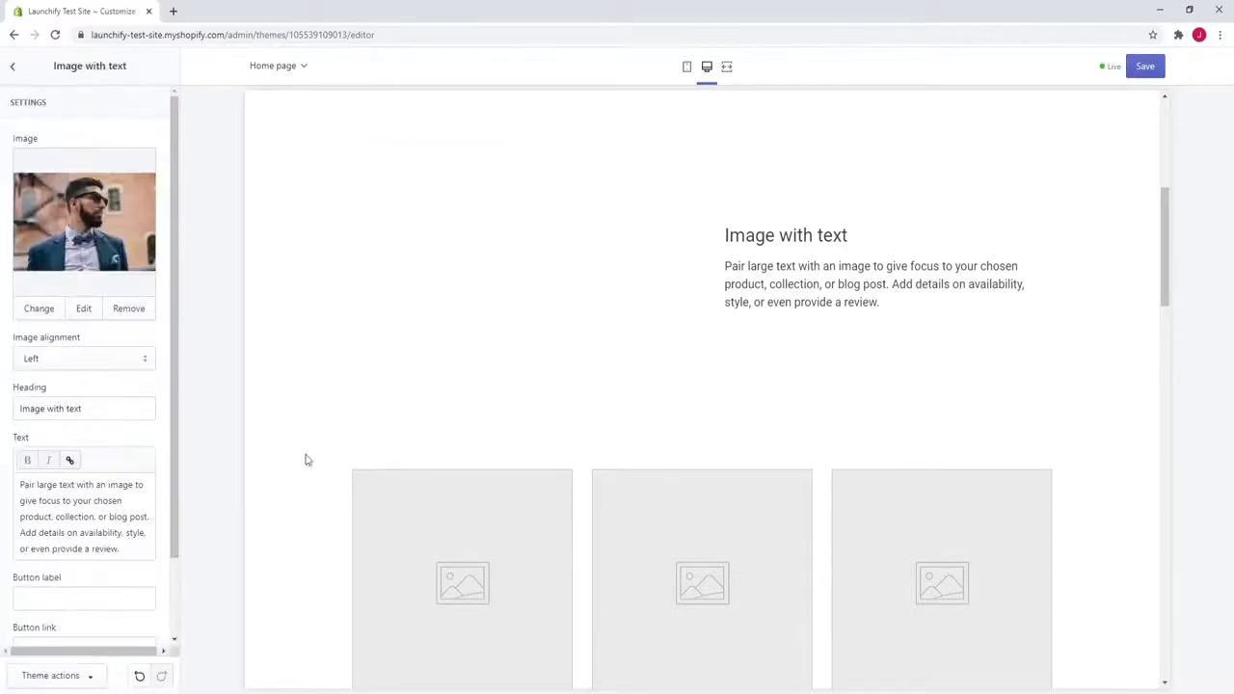
scroll(555, 252, "up", 1)
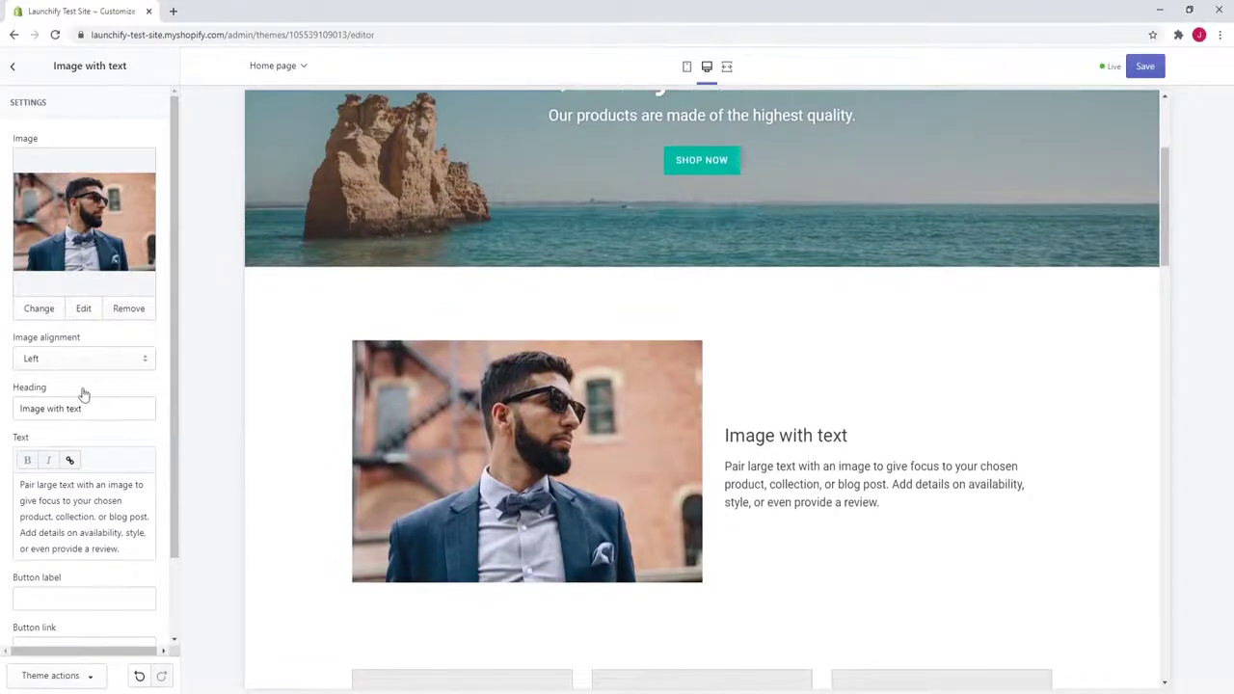
Step: Replace the "Image with text" section's heading with the featured person's first name
left_click(90, 408)
key("ctrl+a")
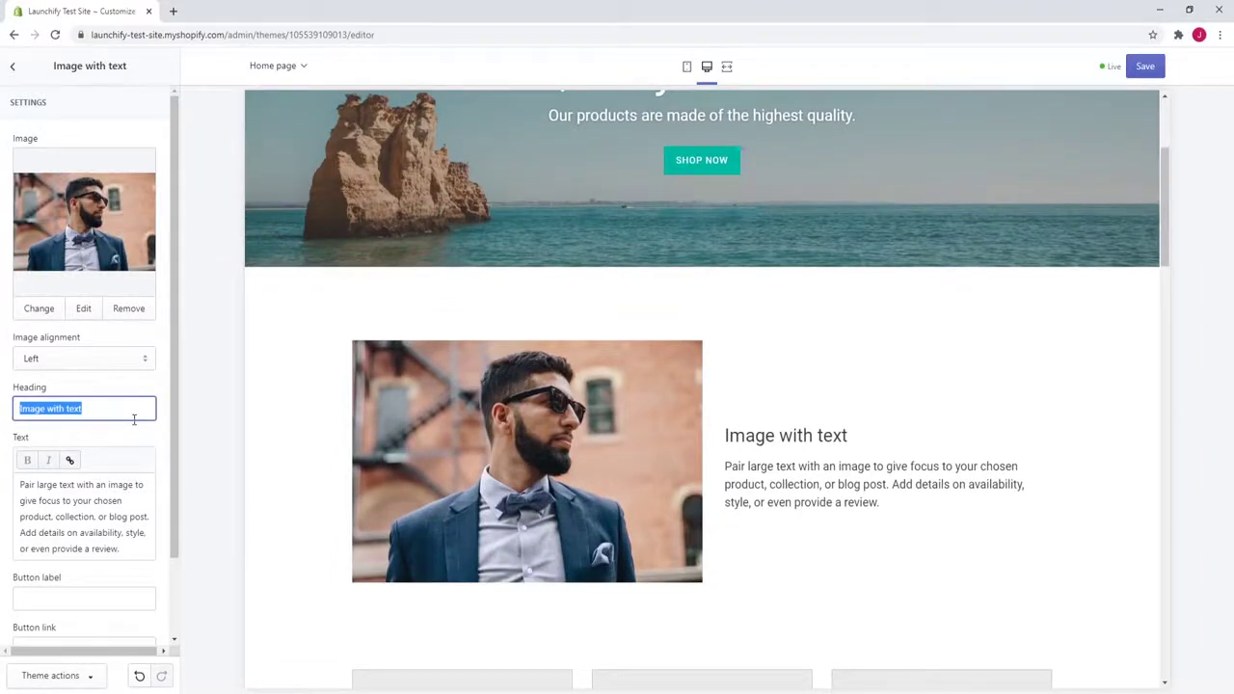
type("Bob")
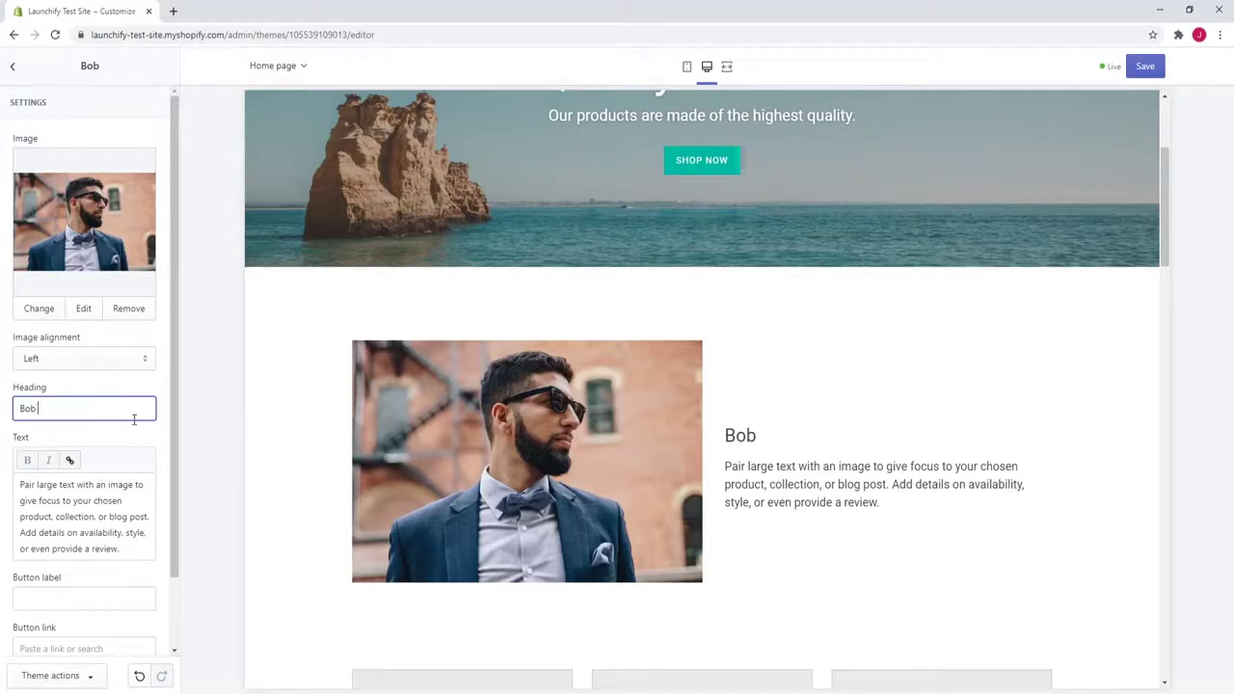
Step: Replace the placeholder text beside the man's photo with "With 7+ years of fashion industry experience."
scroll(116, 439, "down", 1)
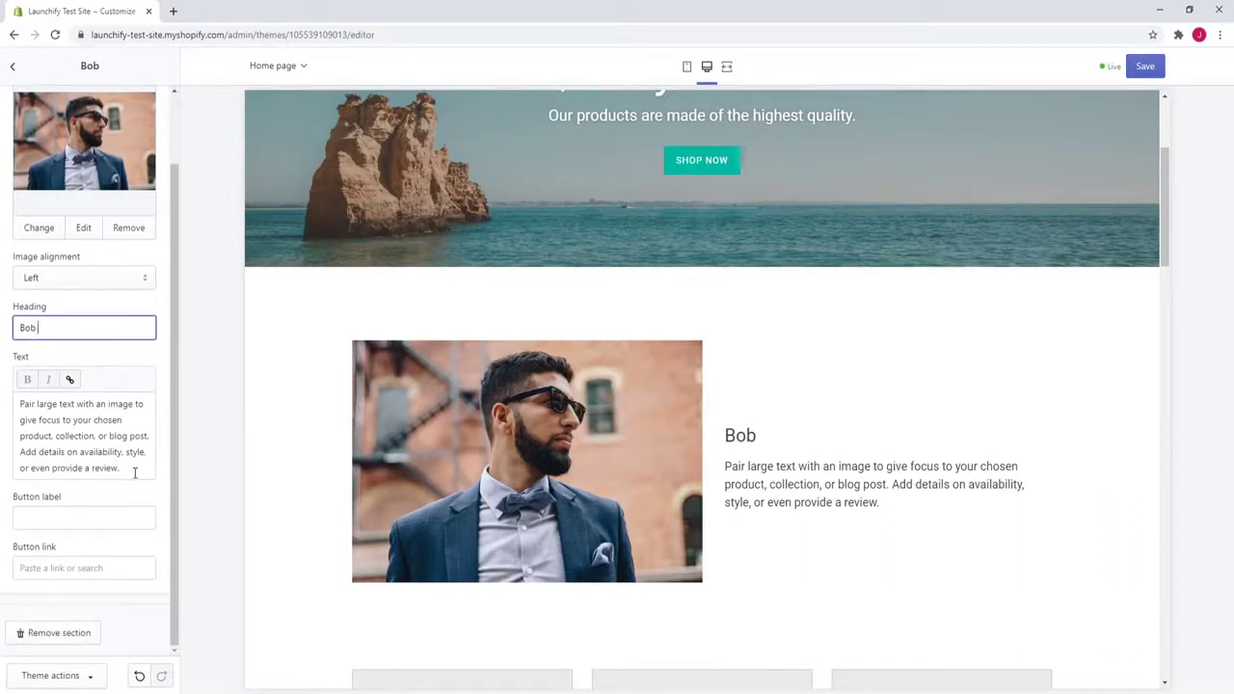
left_click_drag(135, 472, 19, 403)
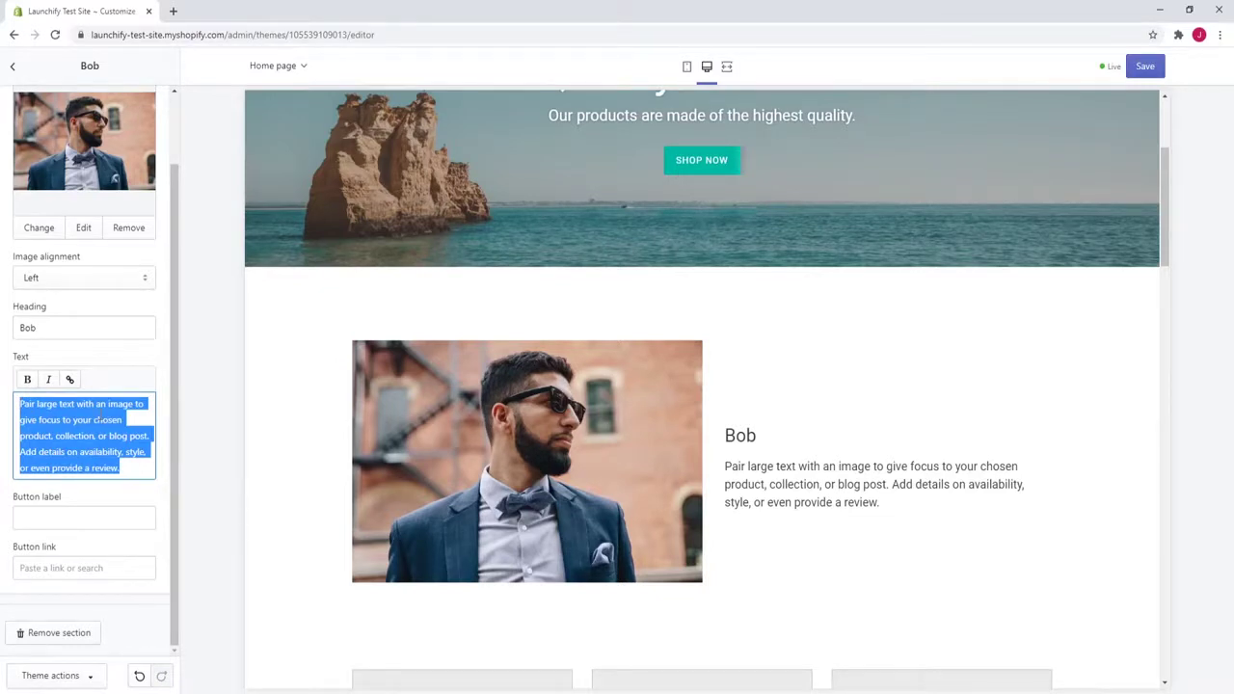
type("With")
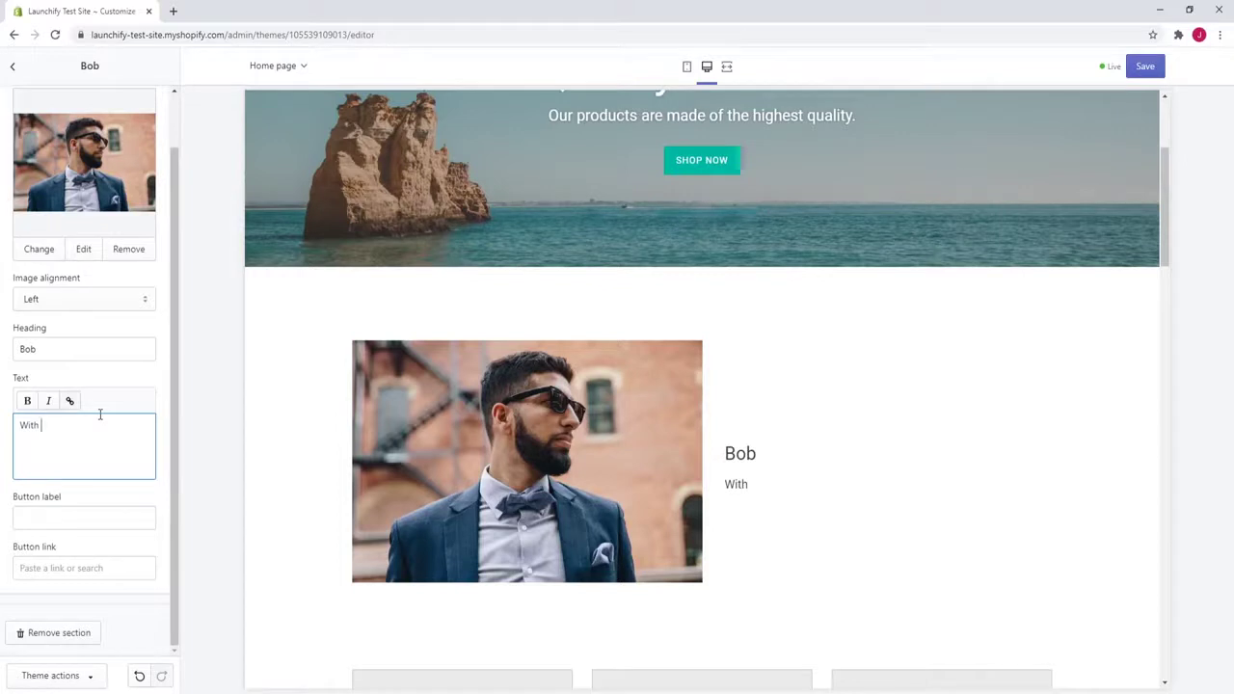
type("7+ years of fashion")
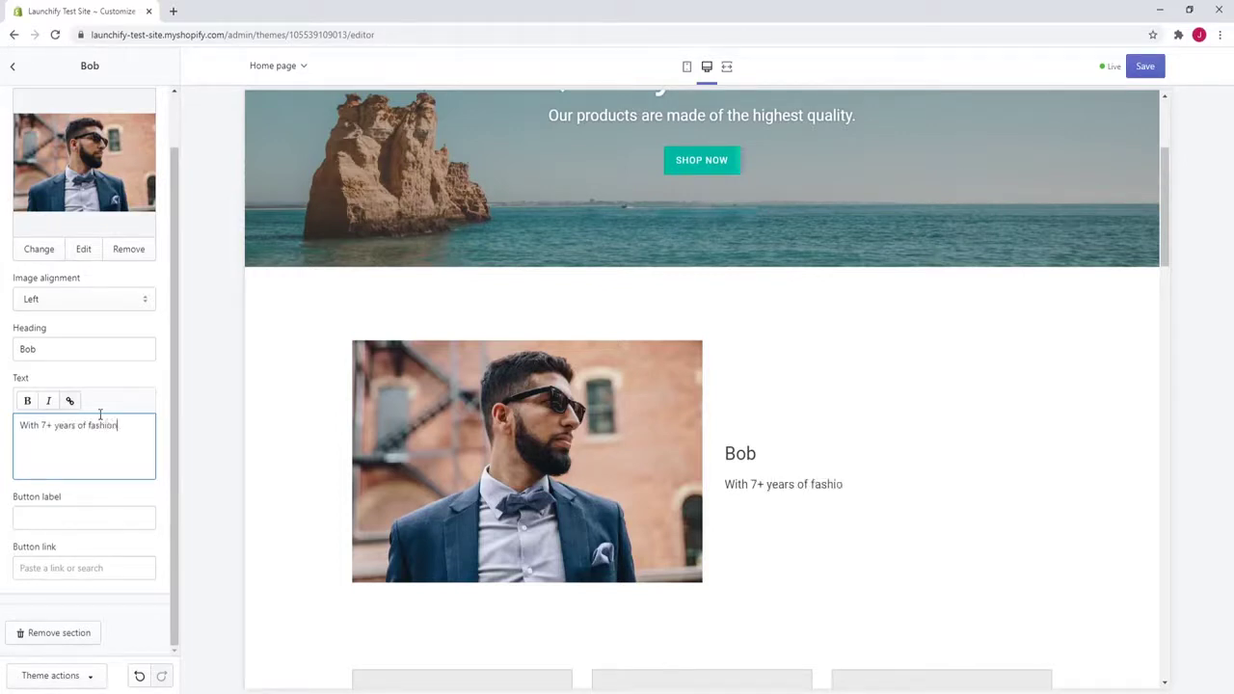
type(" industry experience.")
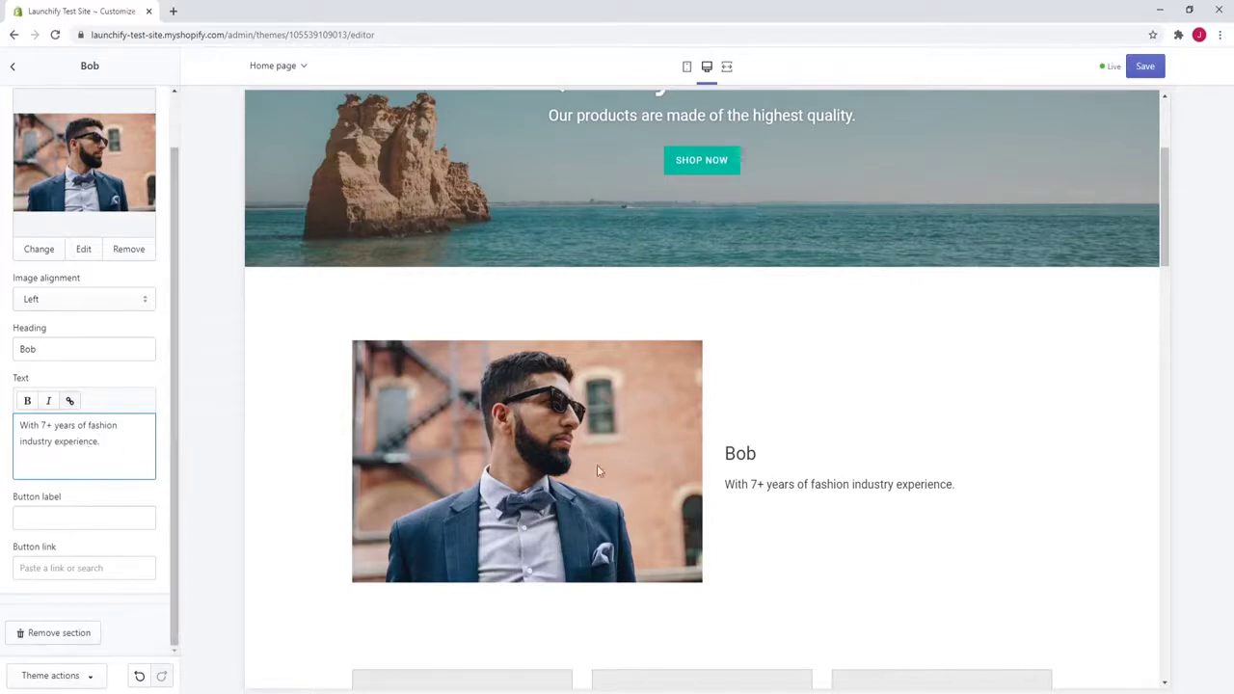
Step: Add a button labelled "Read More" beside the man's photo and link it to All Products
left_click(66, 521)
type("R")
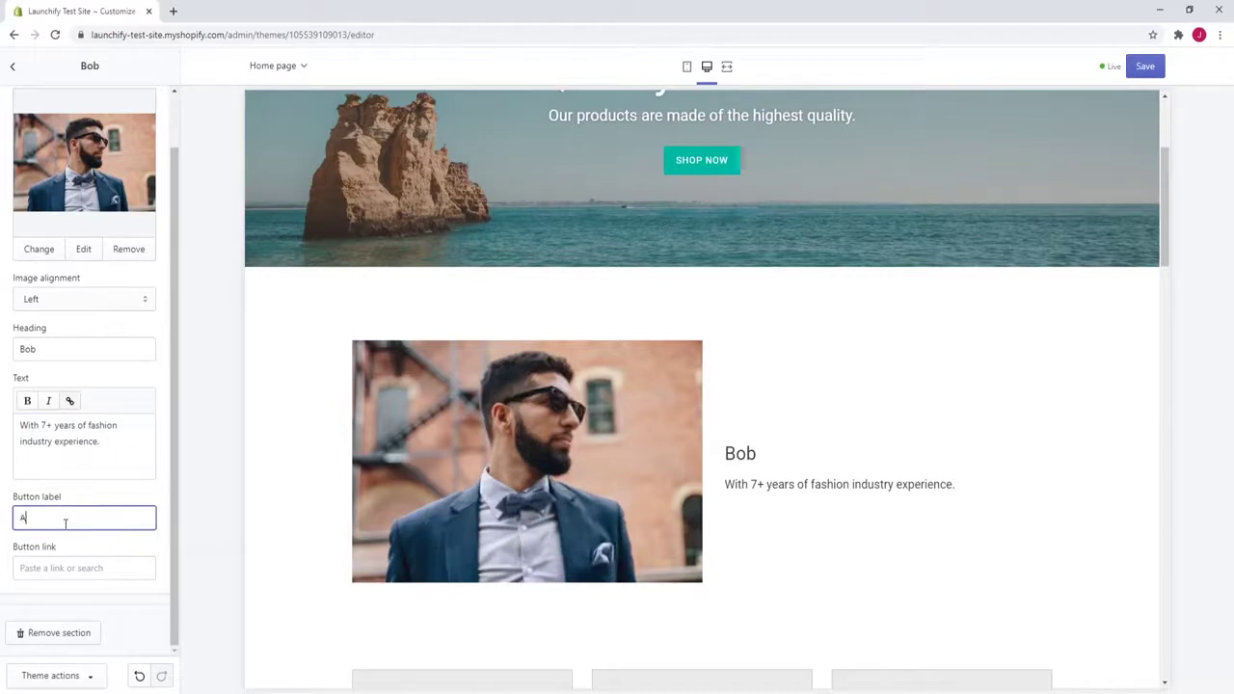
type("ead More")
left_click(72, 568)
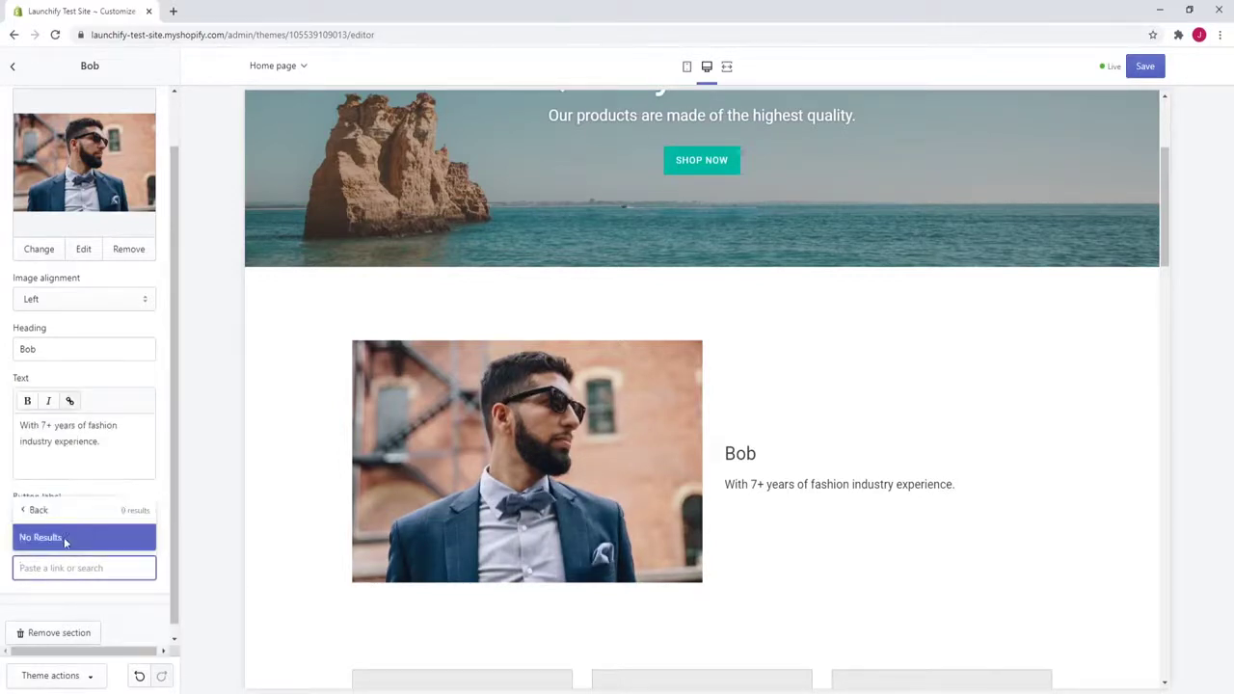
left_click(67, 413)
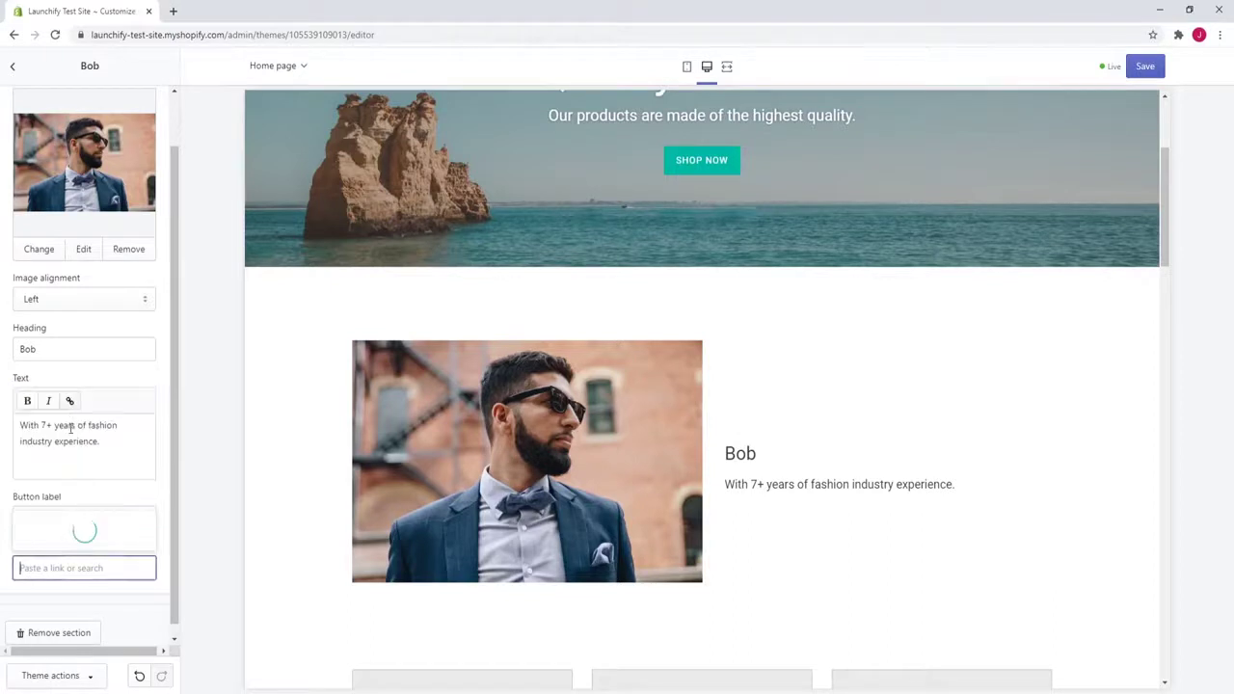
left_click(65, 540)
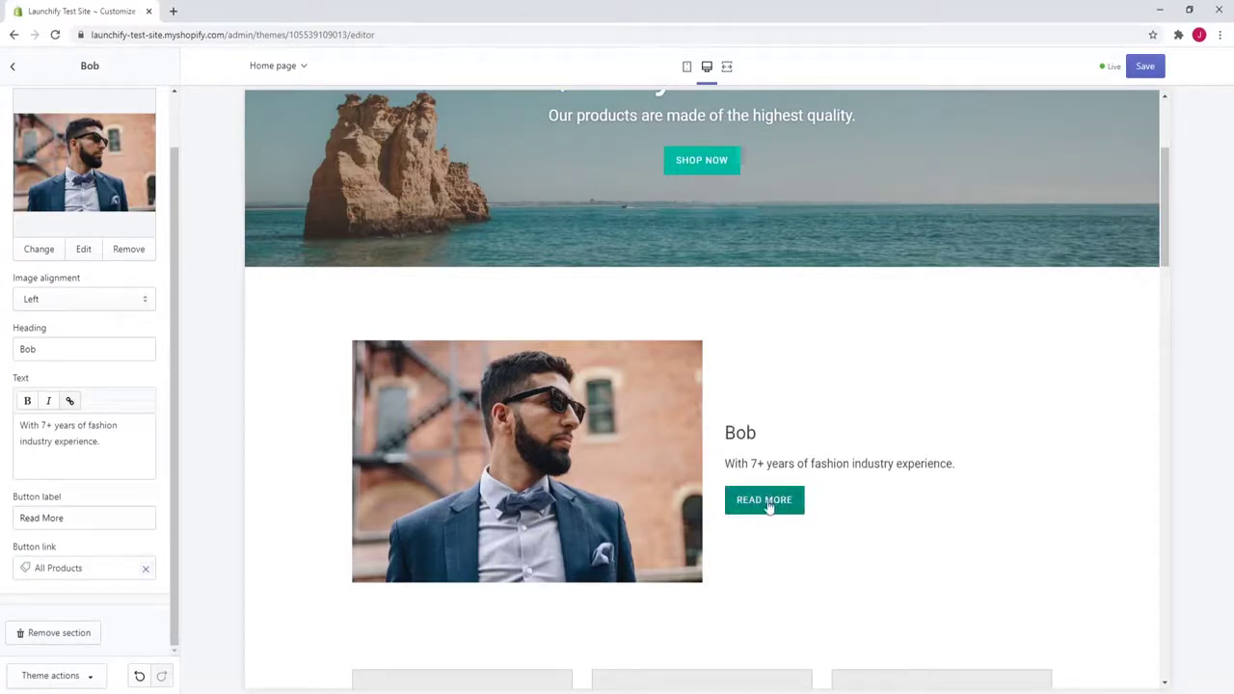
left_click_drag(70, 518, 16, 518)
left_click(79, 517)
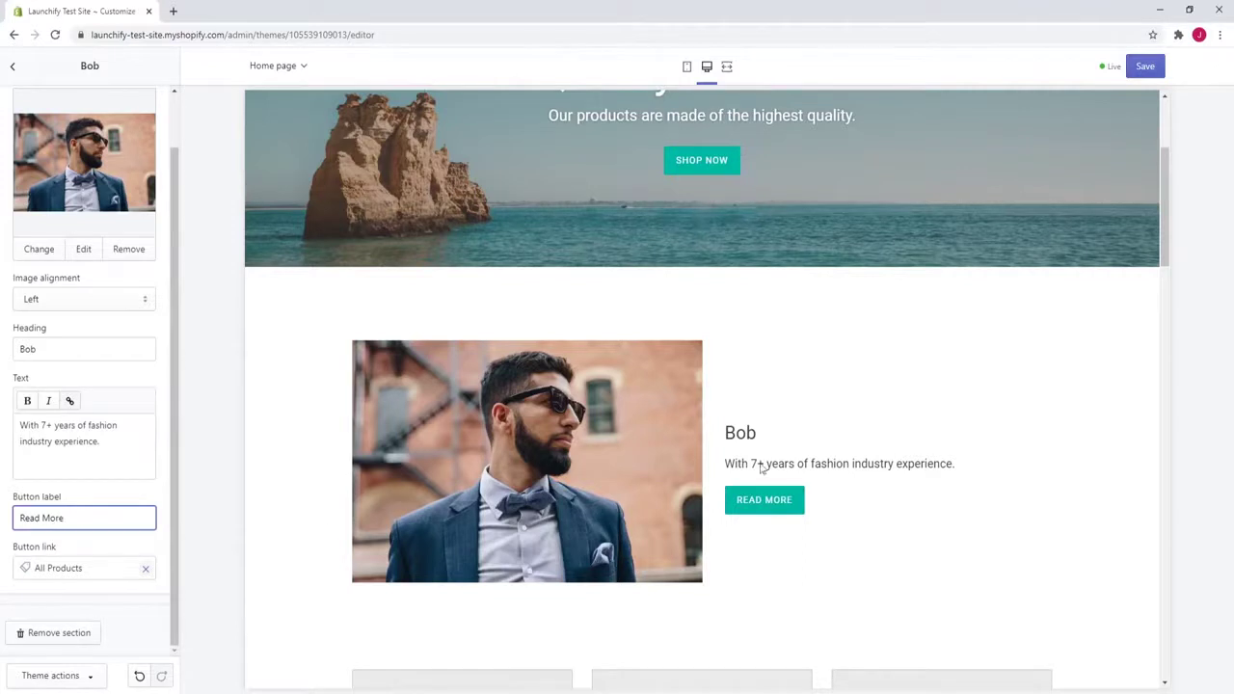
Step: Review the home page preview from the announcement bar and hero banner down to the image-with-text section and the three text columns
scroll(748, 461, "up", 3)
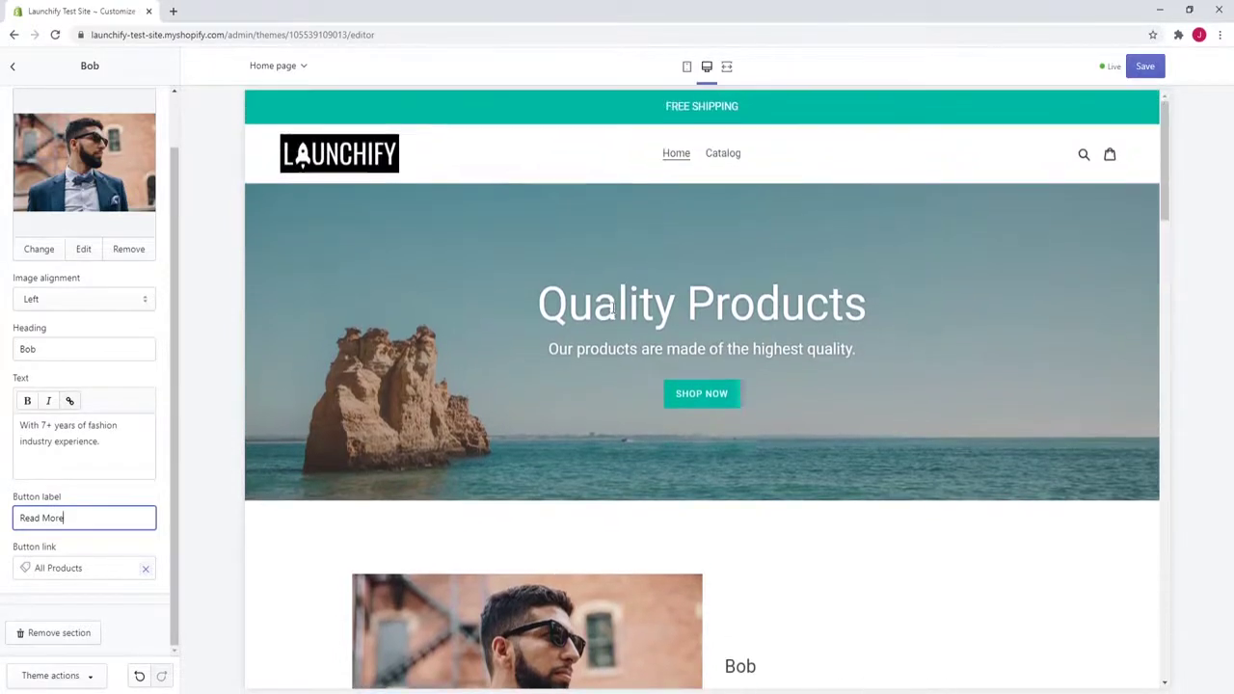
triple_click(775, 318)
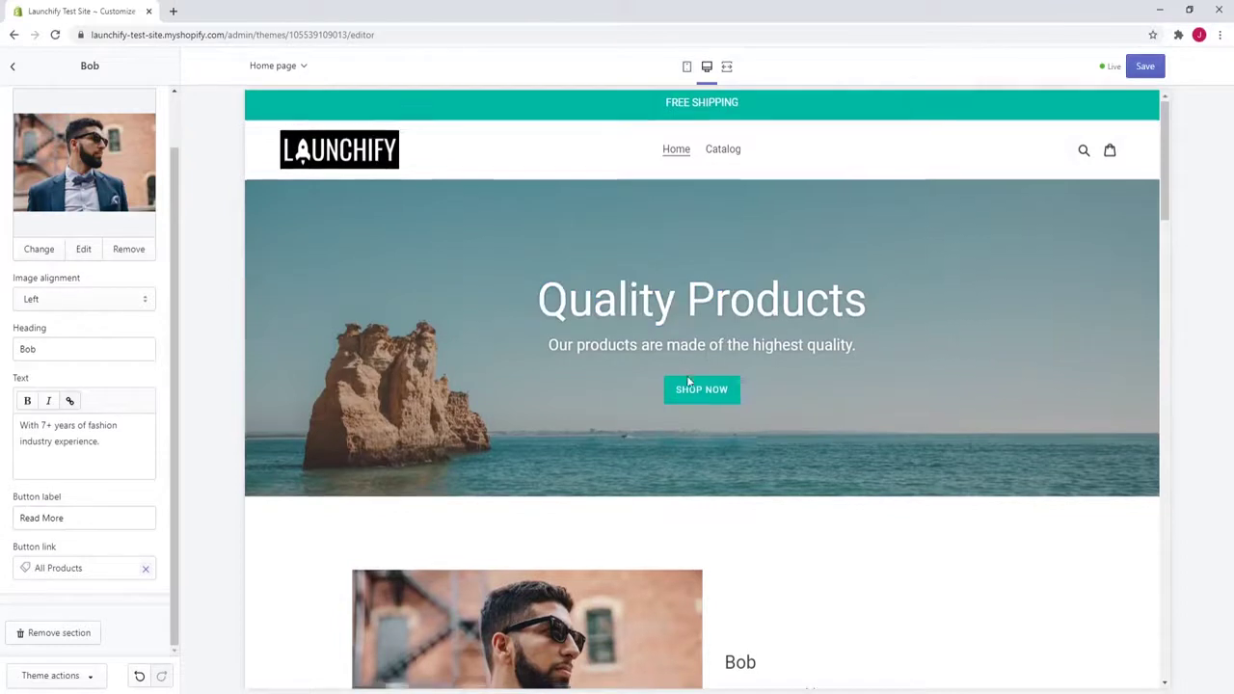
scroll(701, 326, "down", 1)
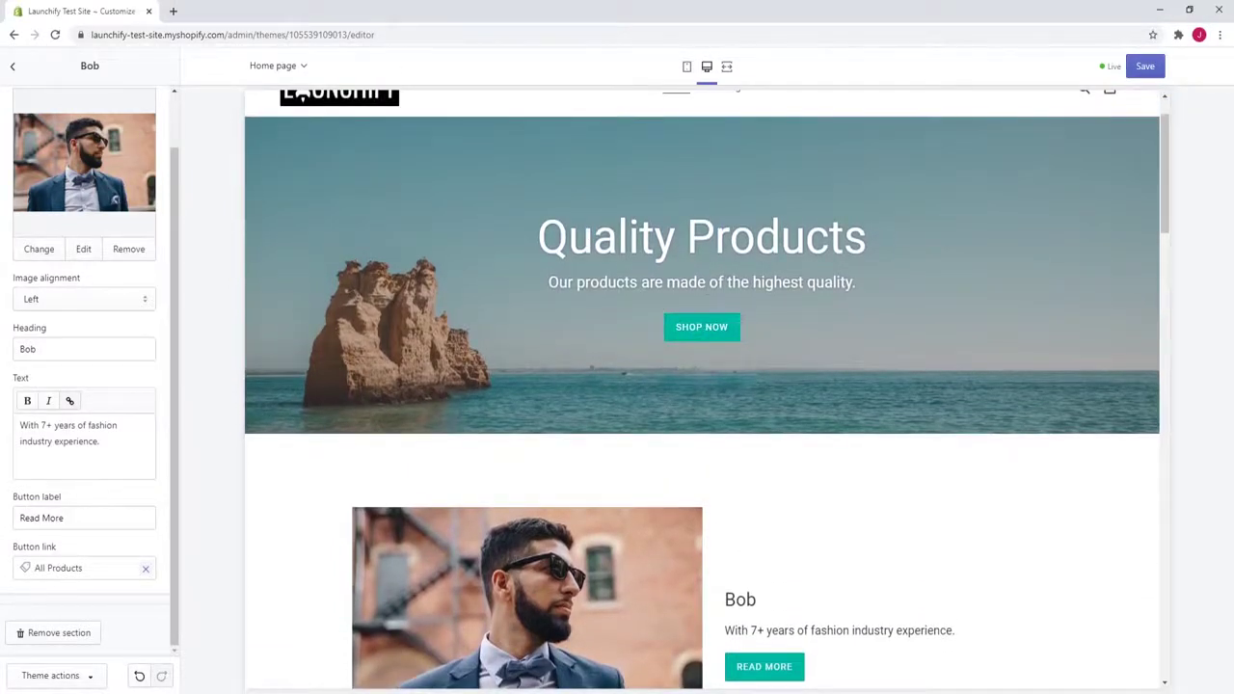
scroll(675, 337, "down", 4)
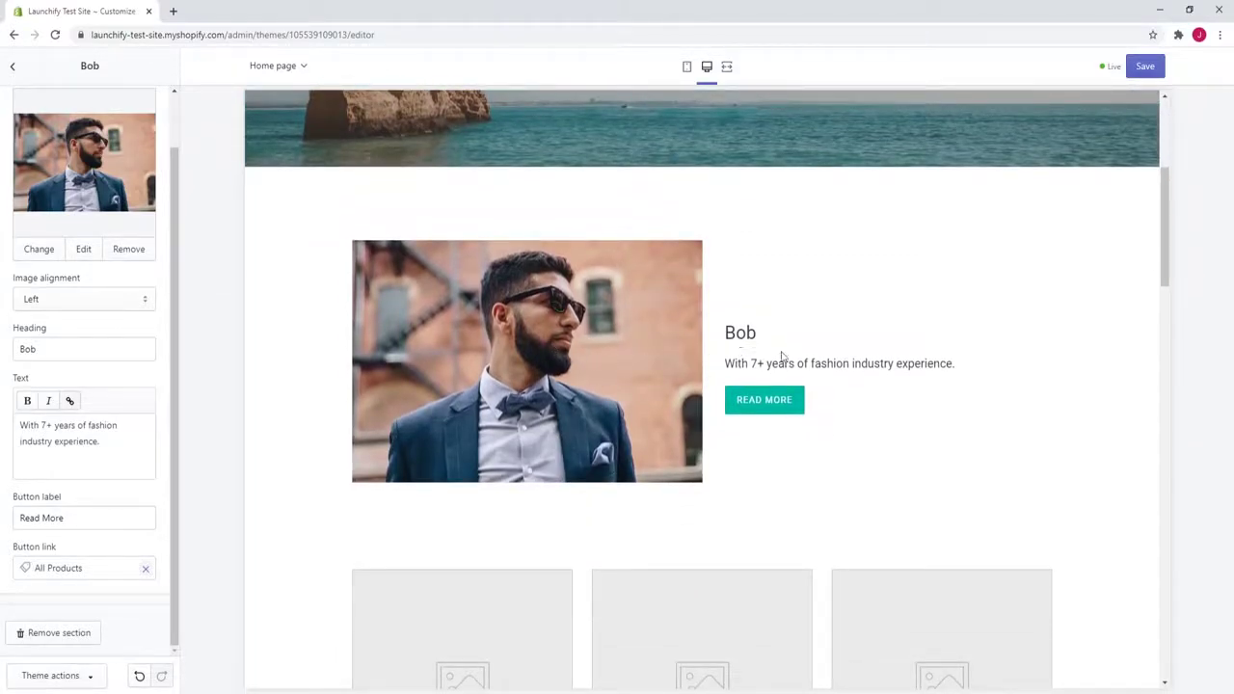
scroll(684, 369, "down", 1)
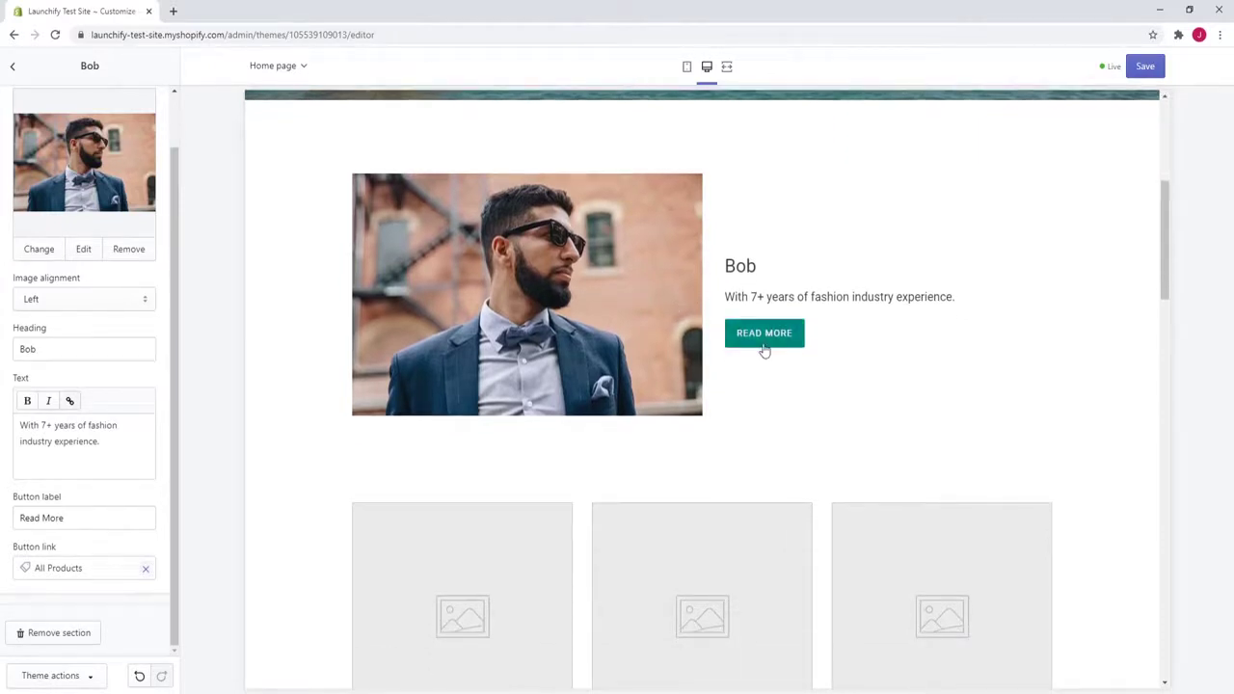
scroll(732, 355, "down", 2)
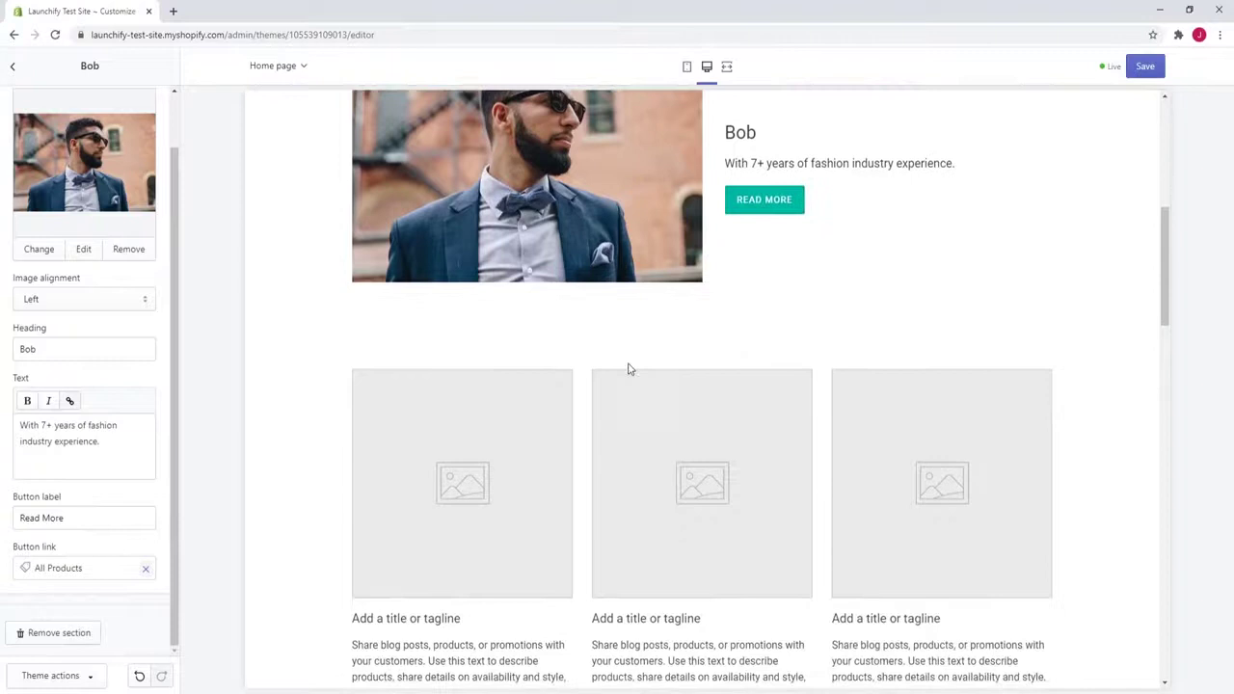
left_click(13, 69)
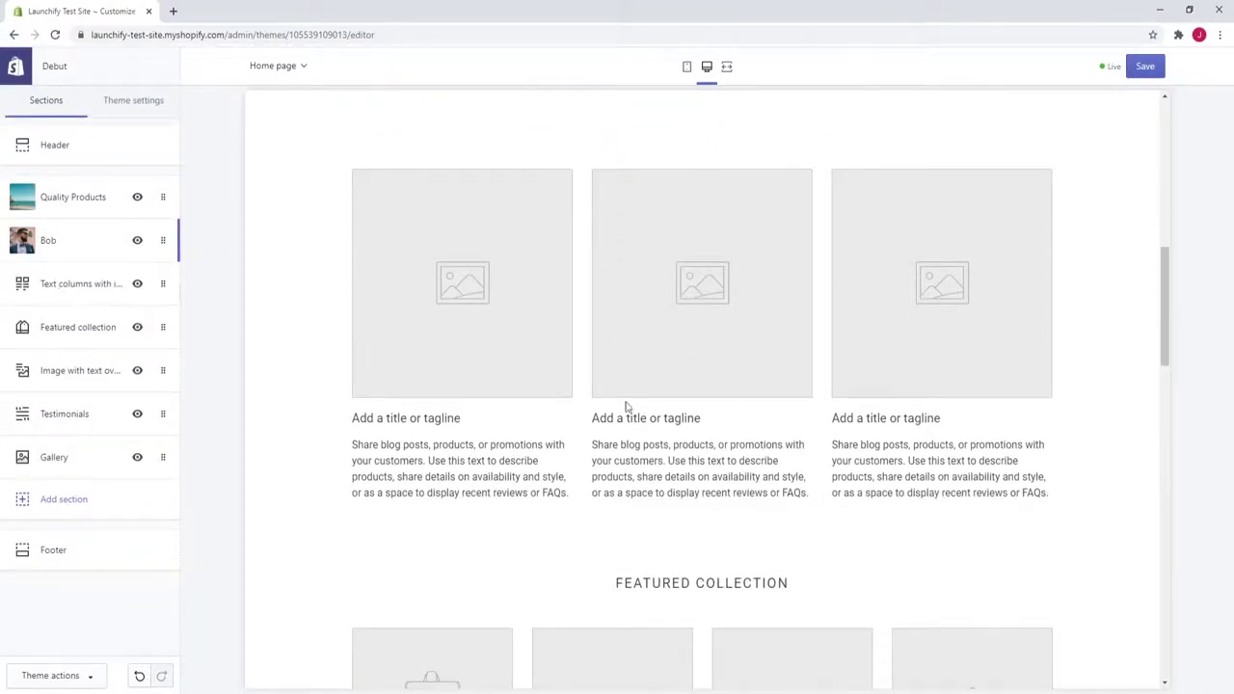
scroll(592, 404, "up", 3)
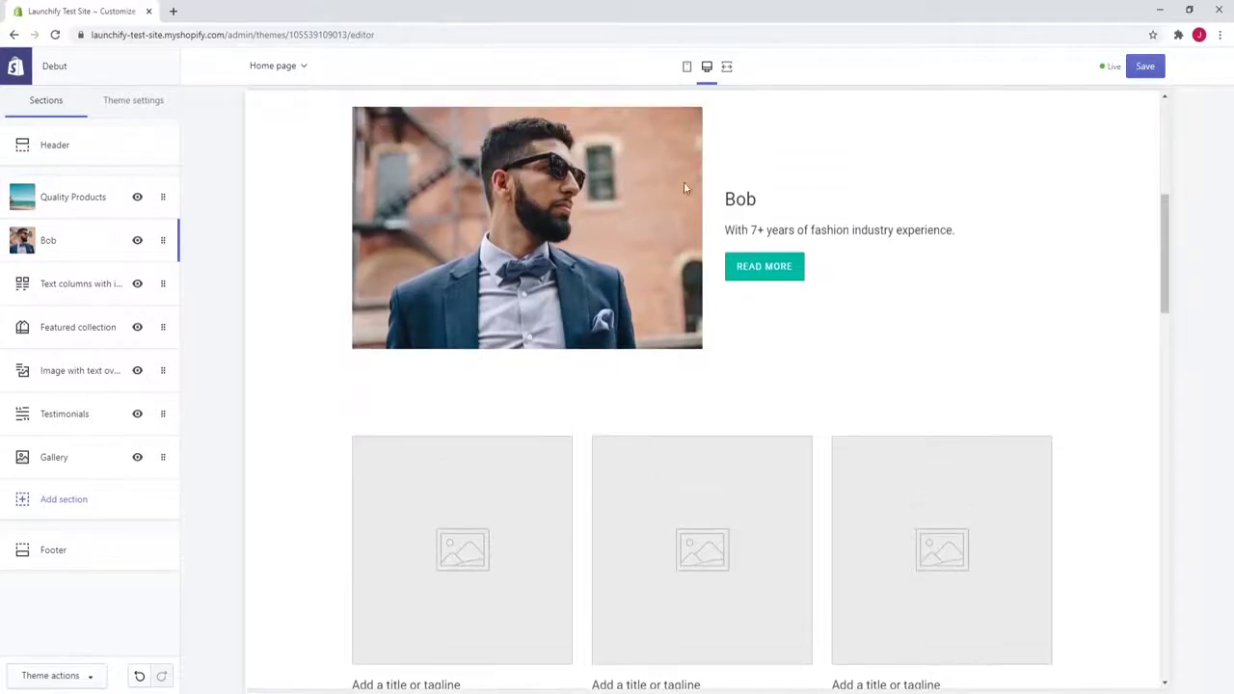
scroll(578, 415, "down", 2)
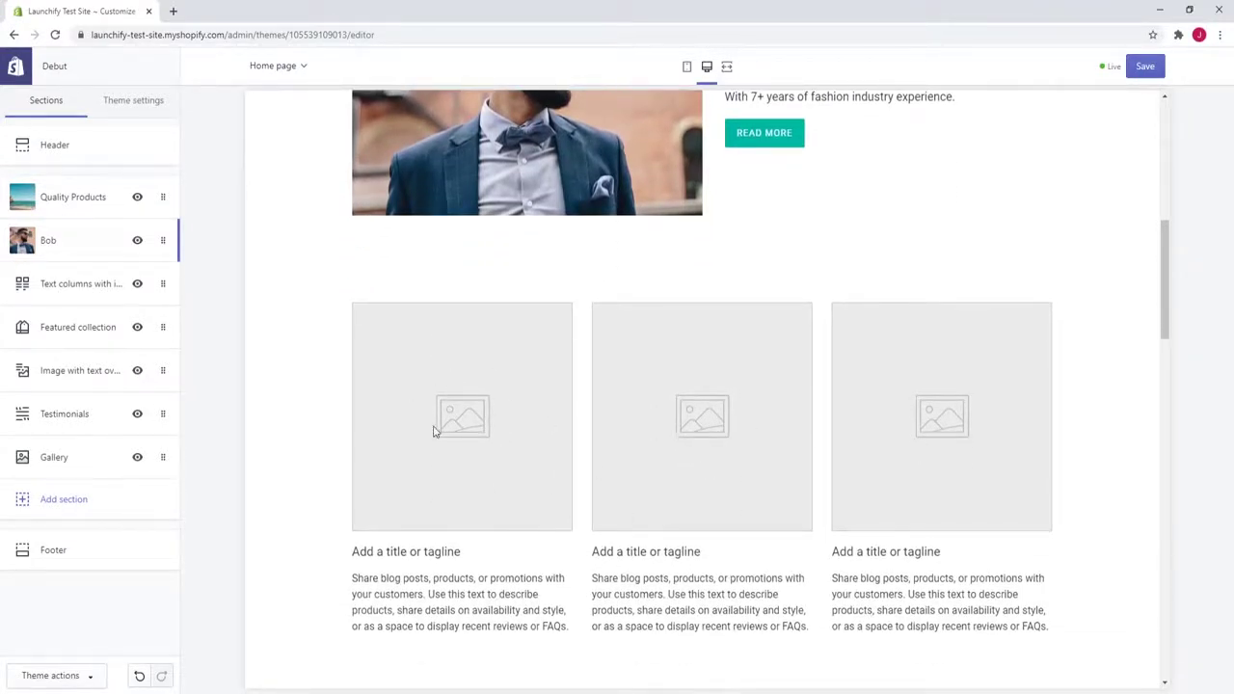
Step: Fill the first column of "Text columns with images" with the free Men's Fashion photo of the man facing the mountains
left_click(61, 296)
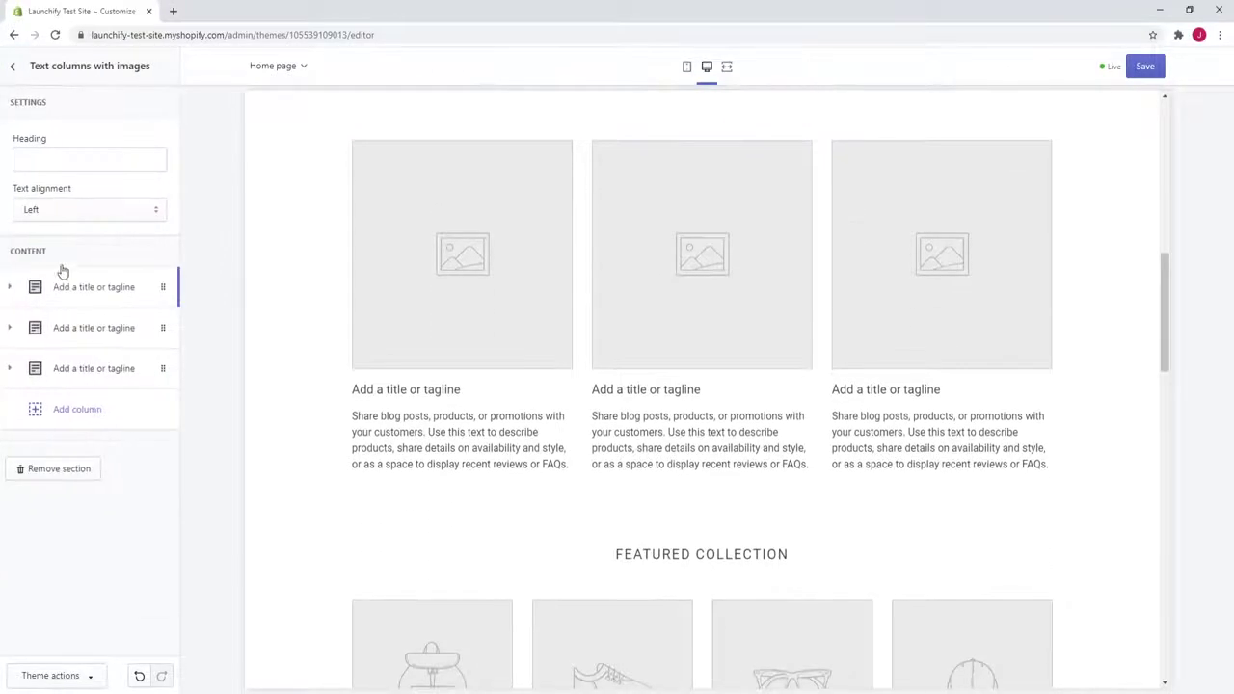
left_click(18, 291)
left_click(92, 455)
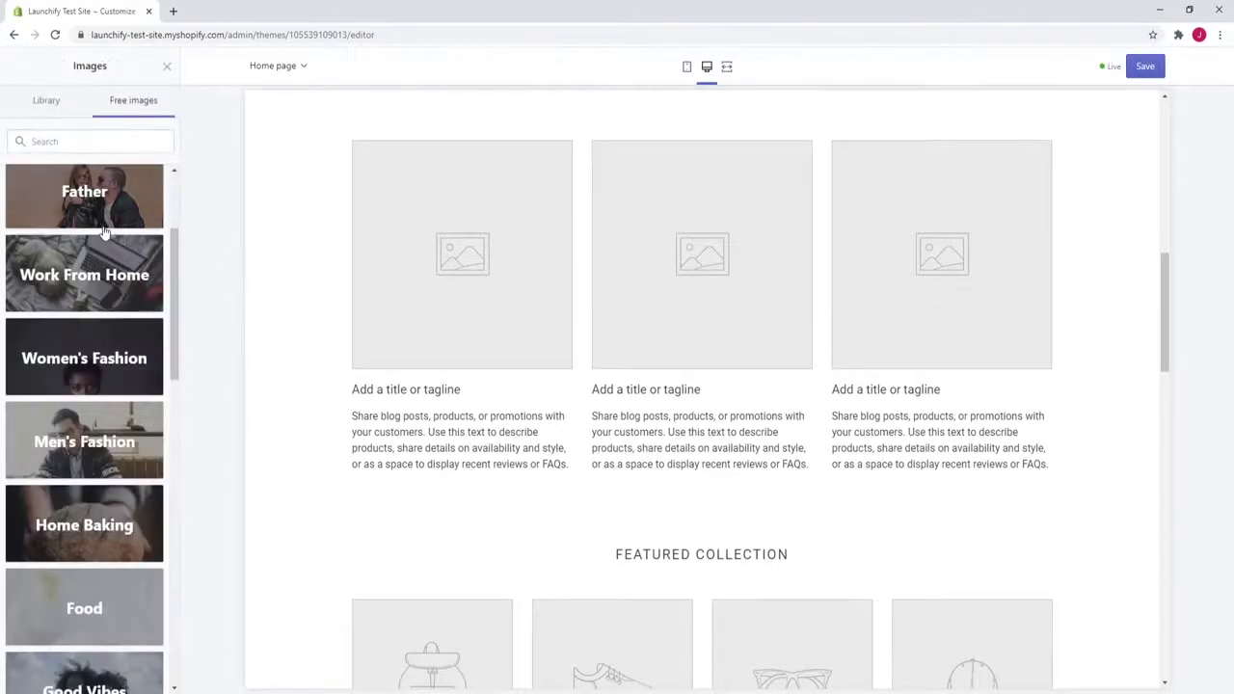
left_click(88, 461)
left_click(42, 216)
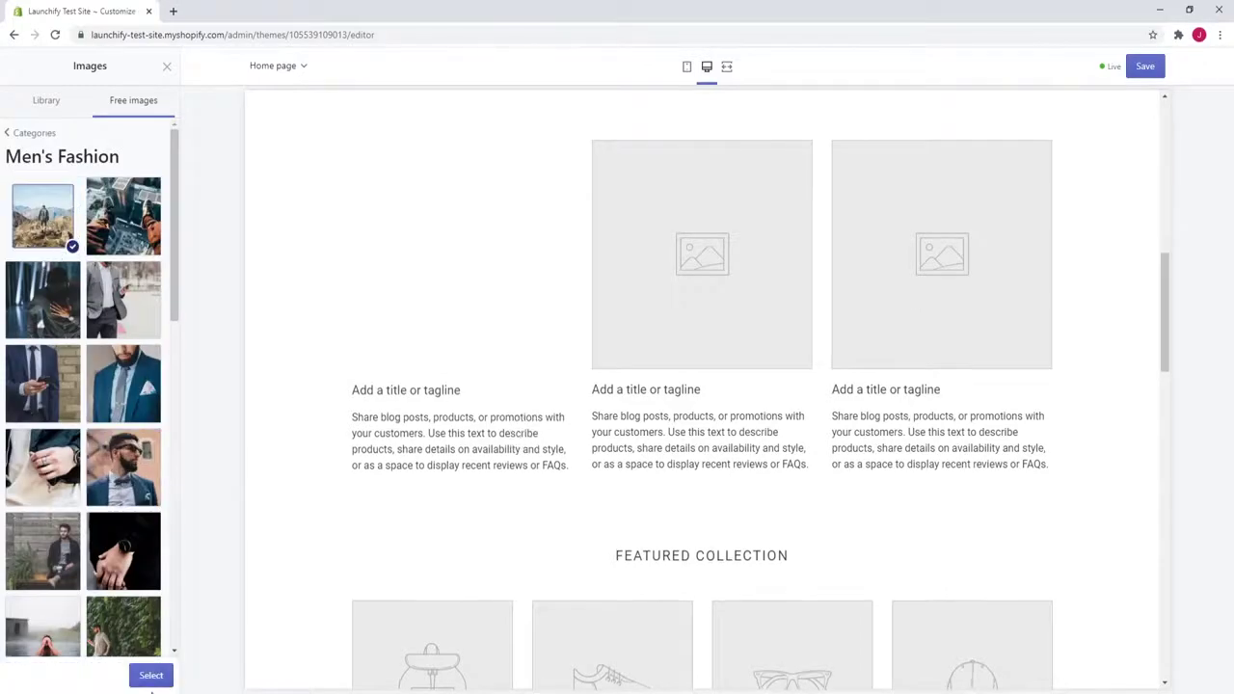
left_click(151, 678)
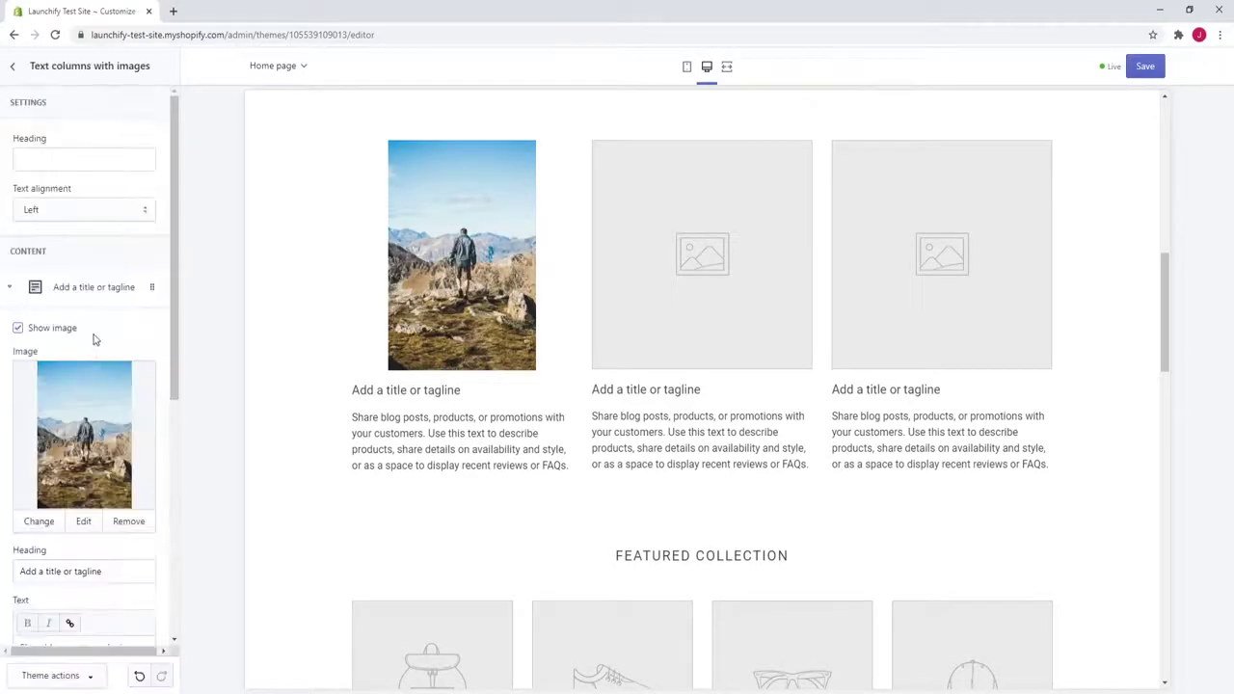
Step: Fill the second text column with the free Men's Fashion photo of sneakers dangling above city buildings
scroll(107, 464, "down", 3)
left_click(15, 577)
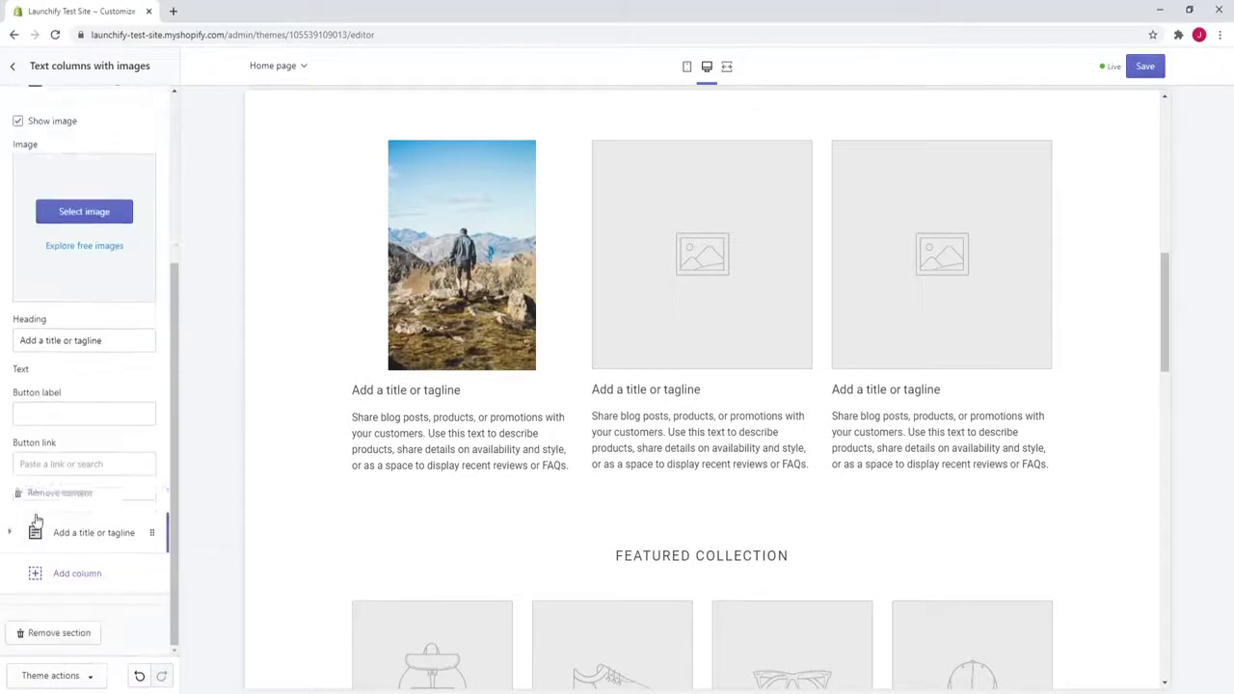
scroll(44, 530, "down", 2)
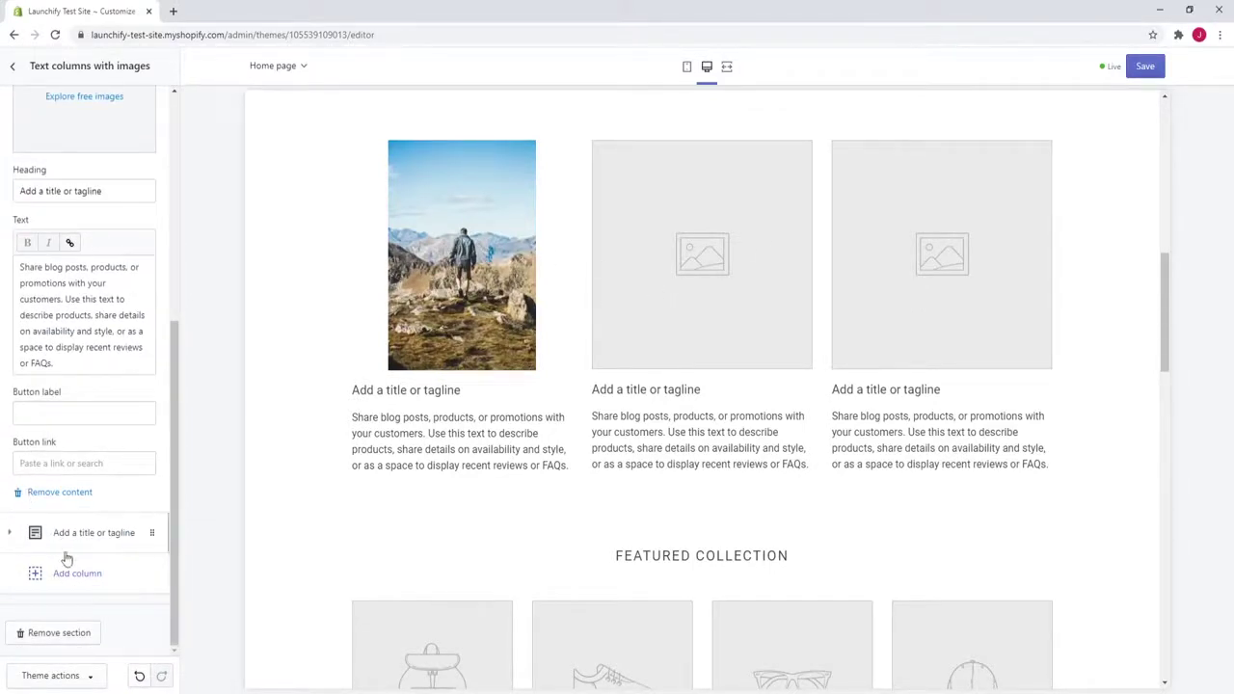
scroll(48, 432, "up", 3)
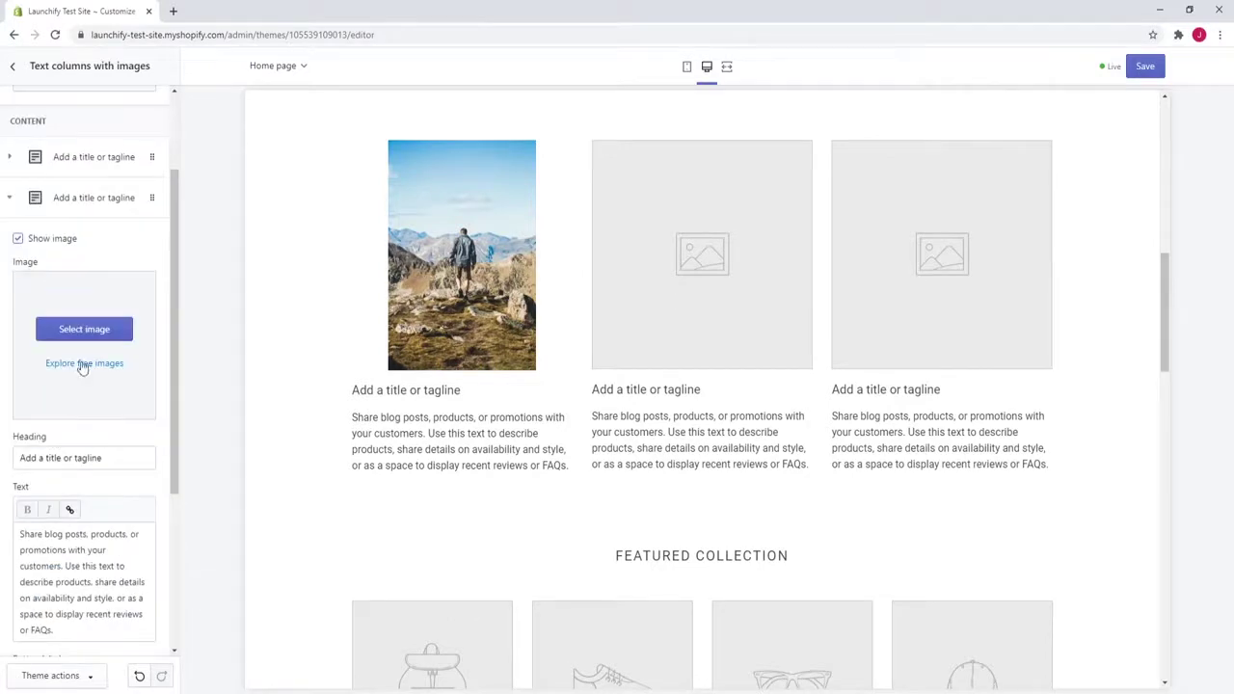
left_click(81, 361)
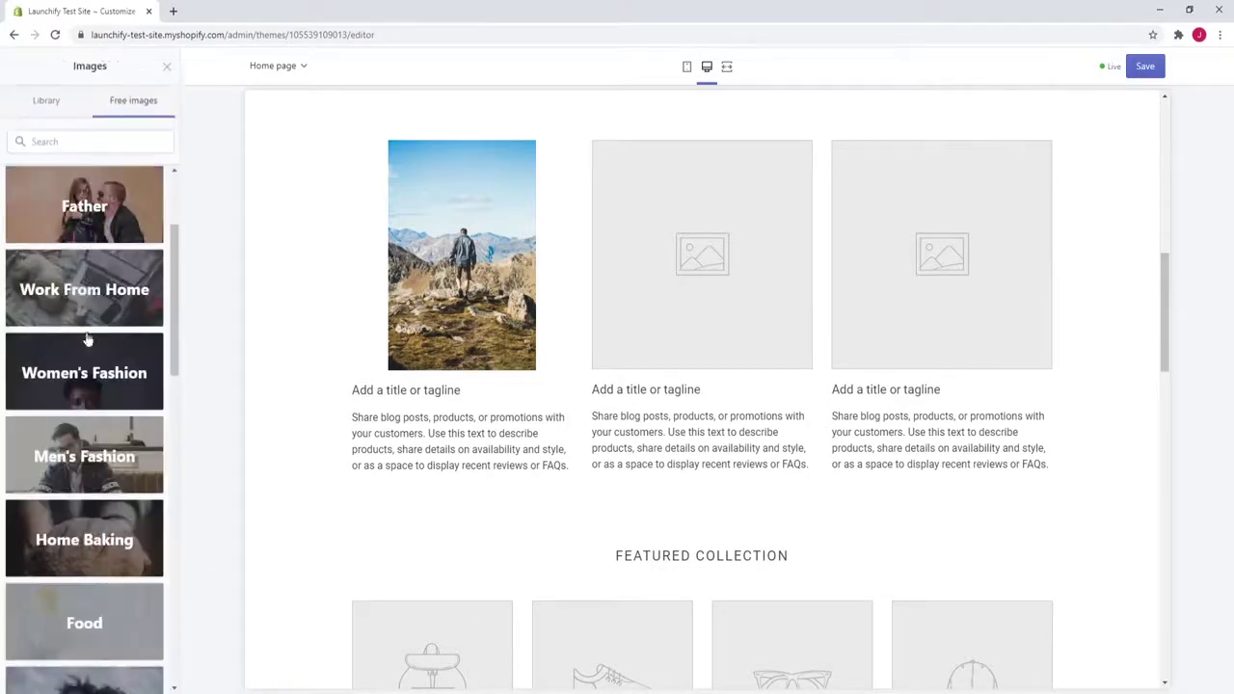
left_click(103, 477)
left_click(123, 229)
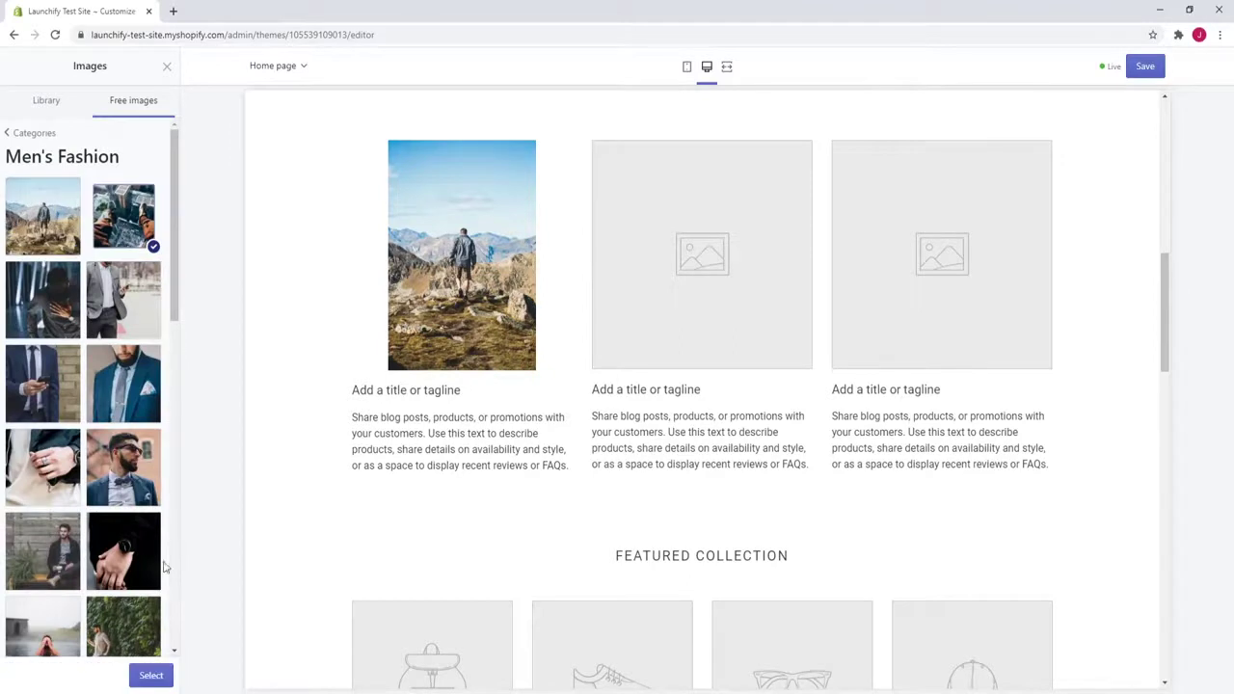
left_click(147, 674)
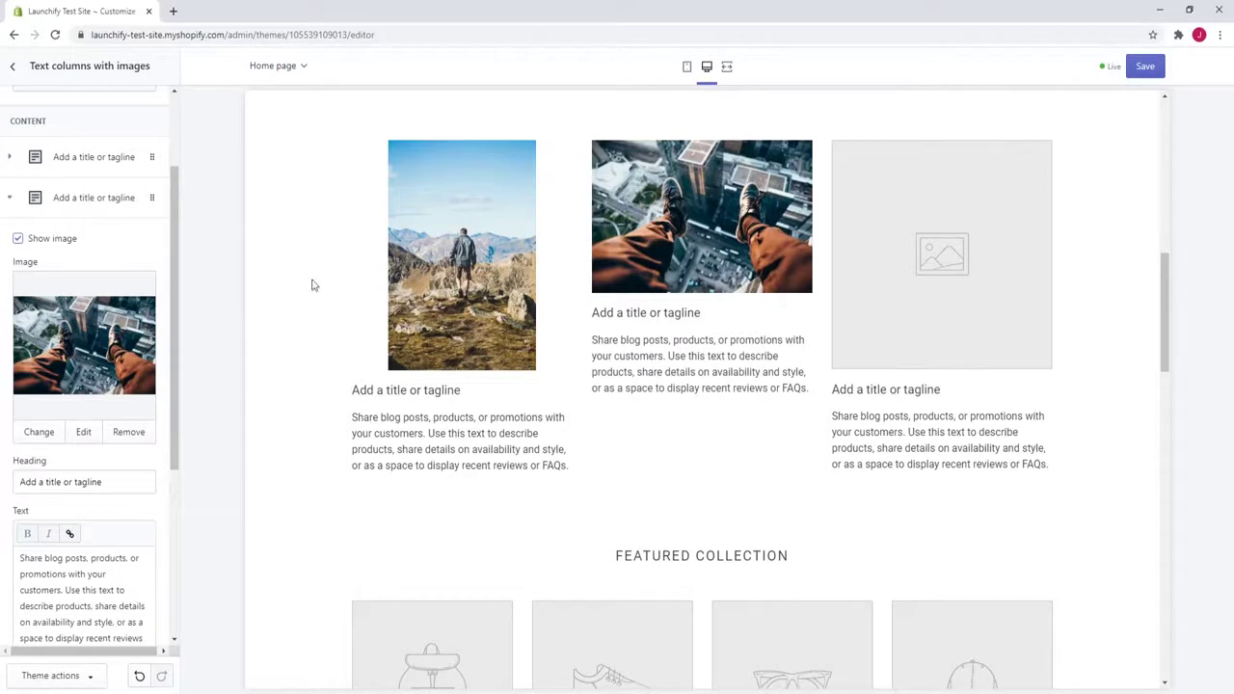
Step: Try several free Men's Fashion photos in the third text column and keep the clasped hands with a wristwatch on black
left_click(8, 203)
left_click(11, 367)
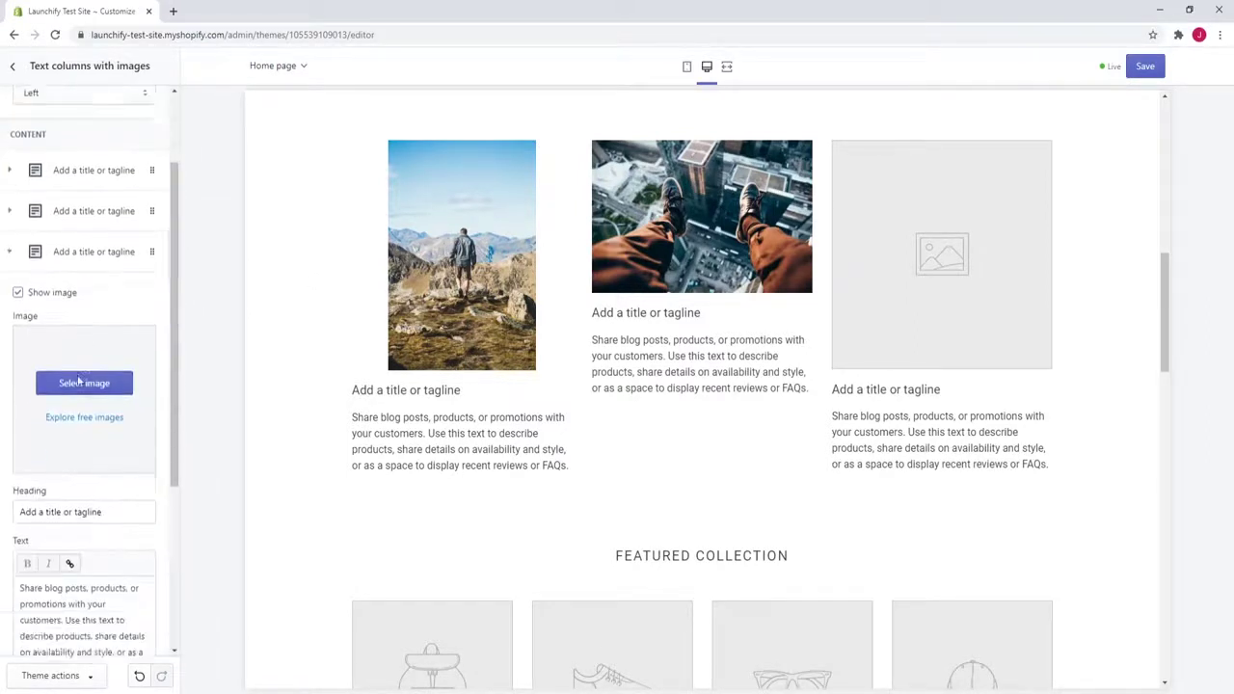
scroll(79, 381, "down", 1)
left_click(95, 332)
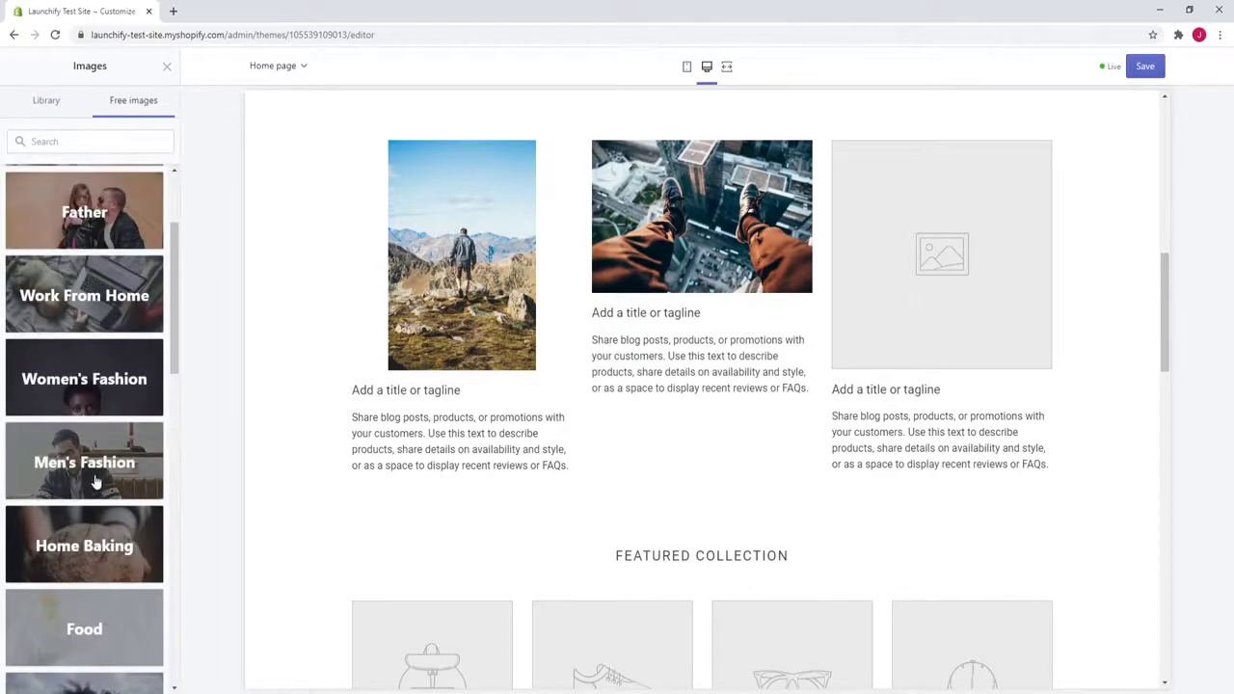
left_click(94, 482)
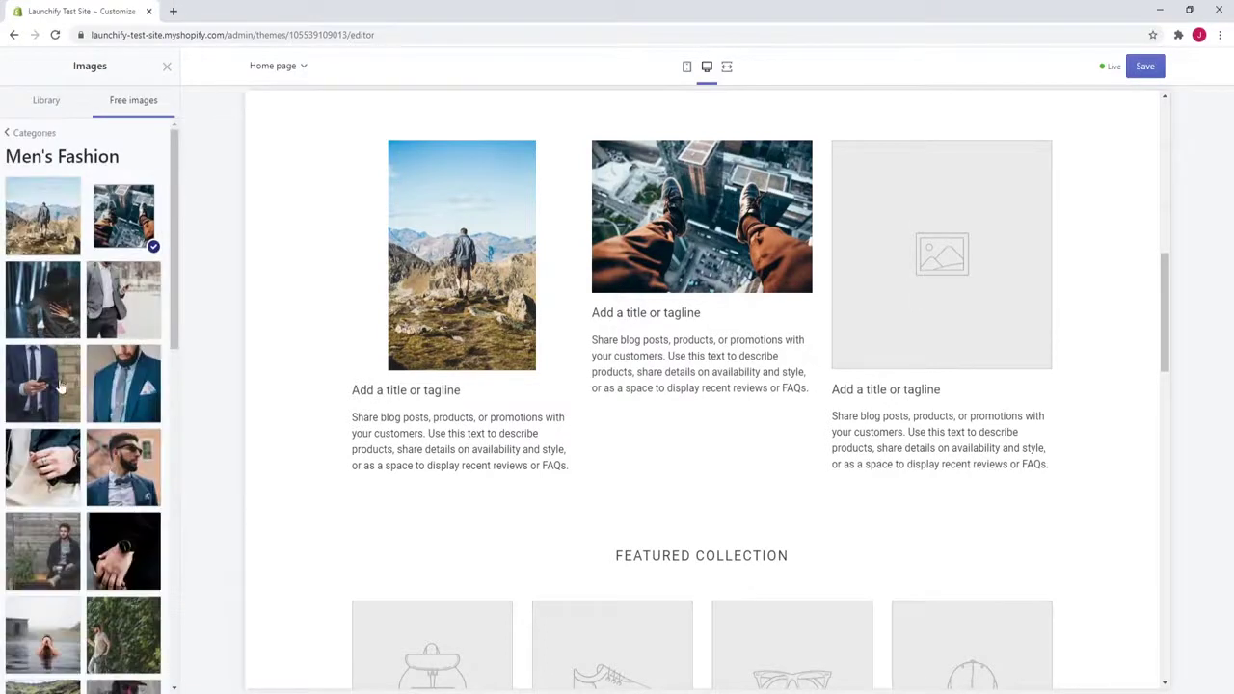
left_click(60, 385)
left_click(153, 416)
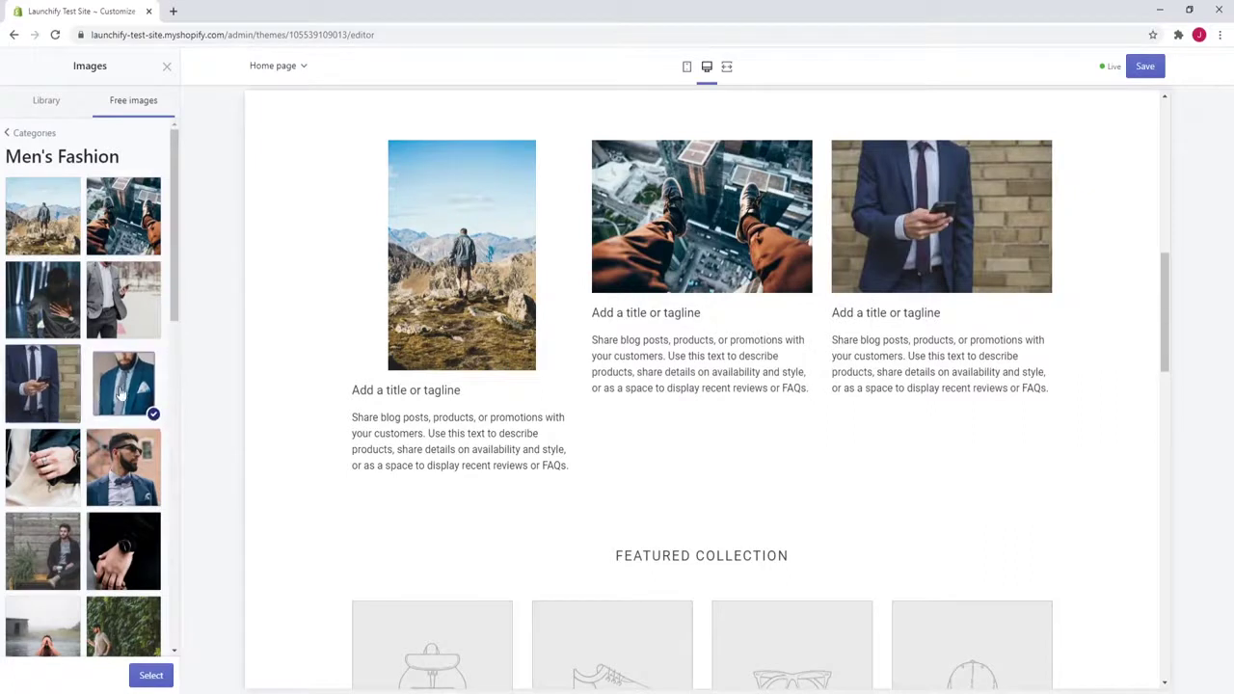
left_click(43, 472)
left_click(112, 556)
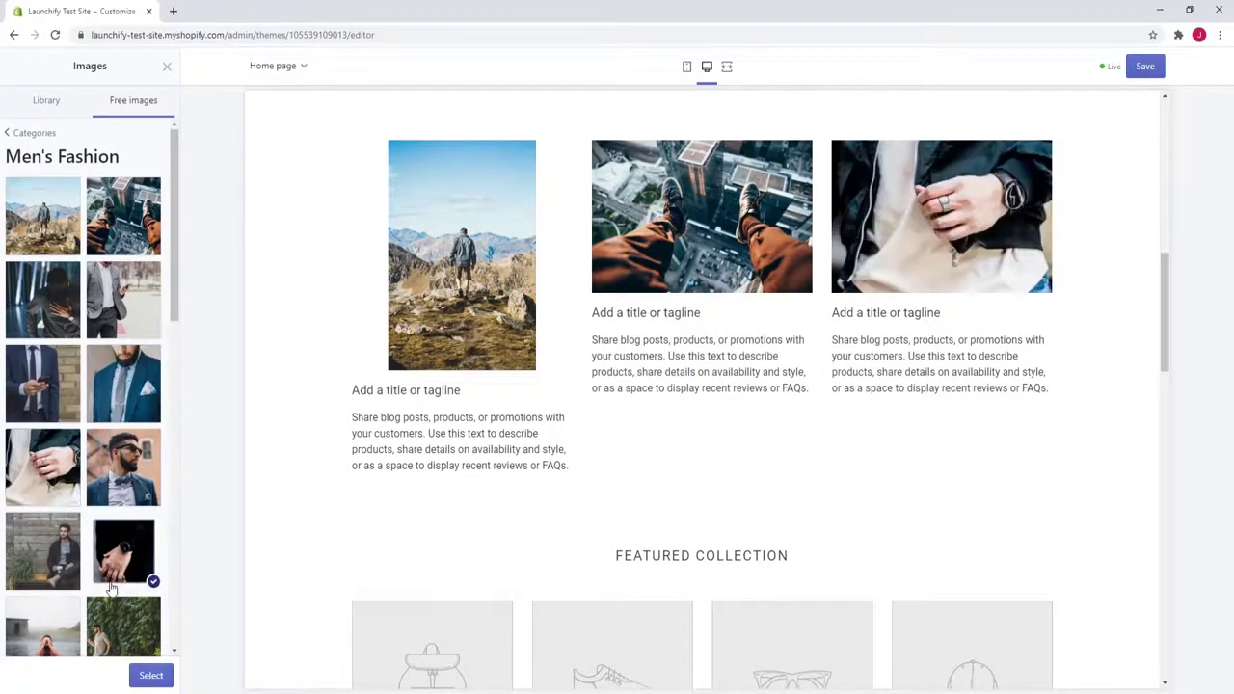
left_click(151, 675)
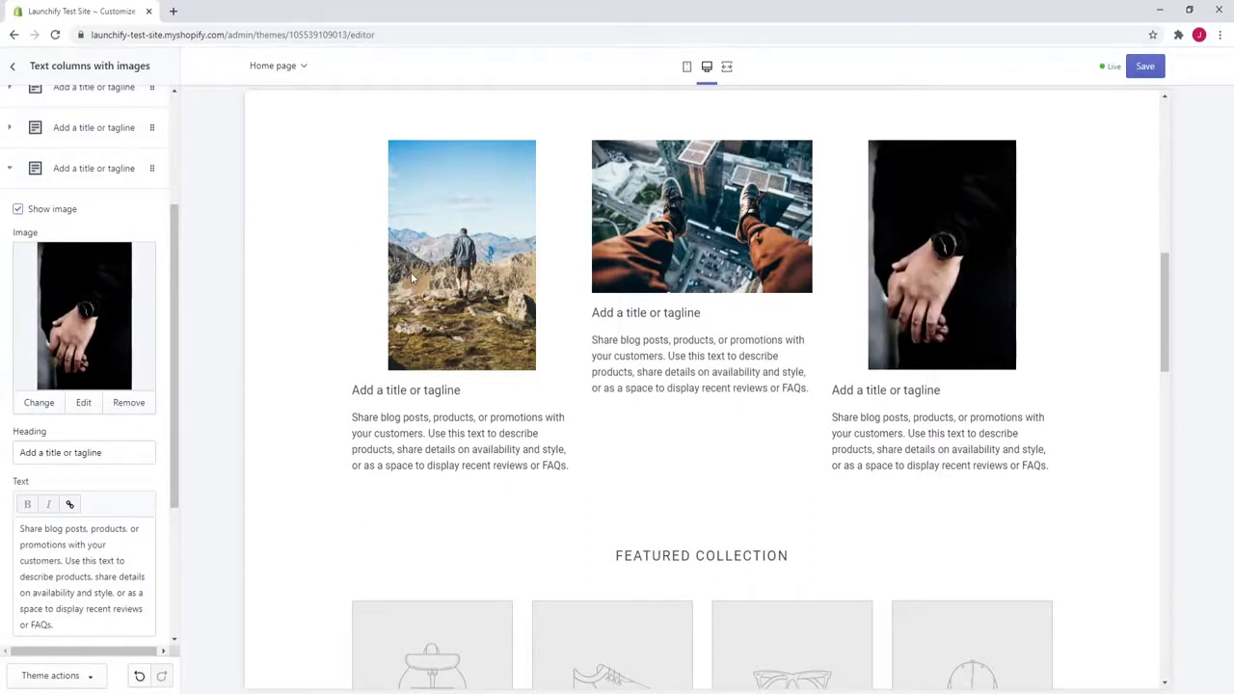
left_click(9, 170)
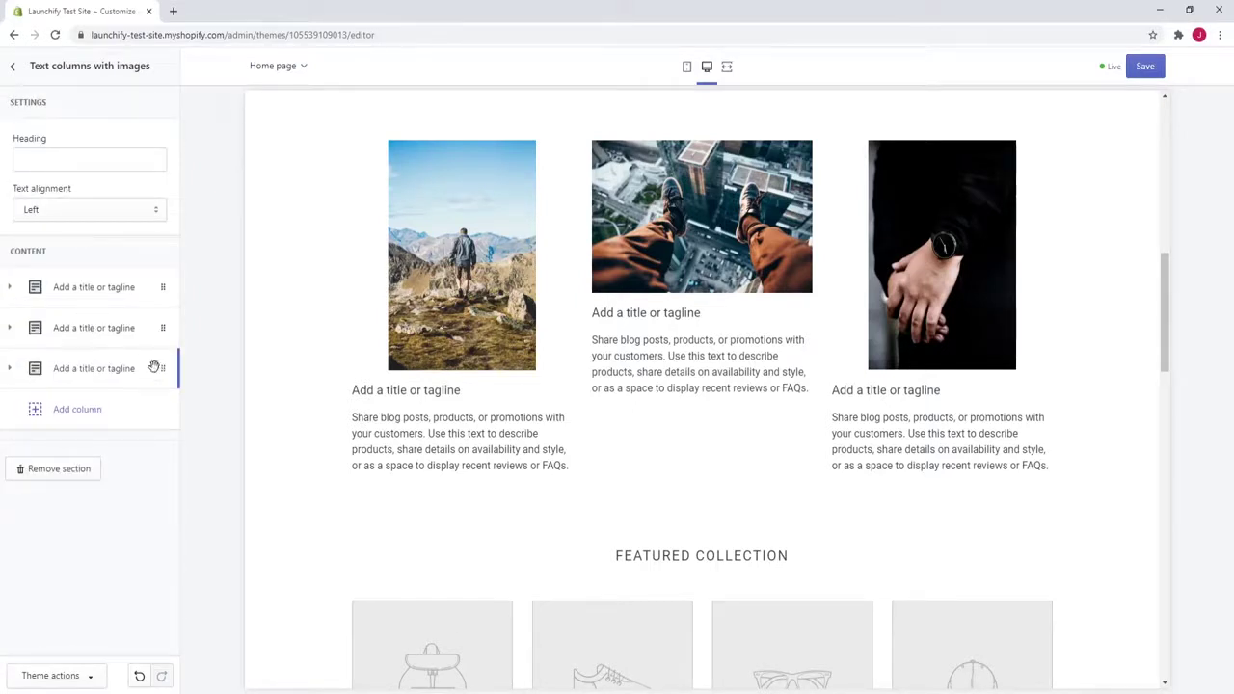
Step: Give the "Text columns with images" section the heading "Our Fashion" and check it in the preview
scroll(569, 400, "up", 2)
scroll(572, 406, "up", 4)
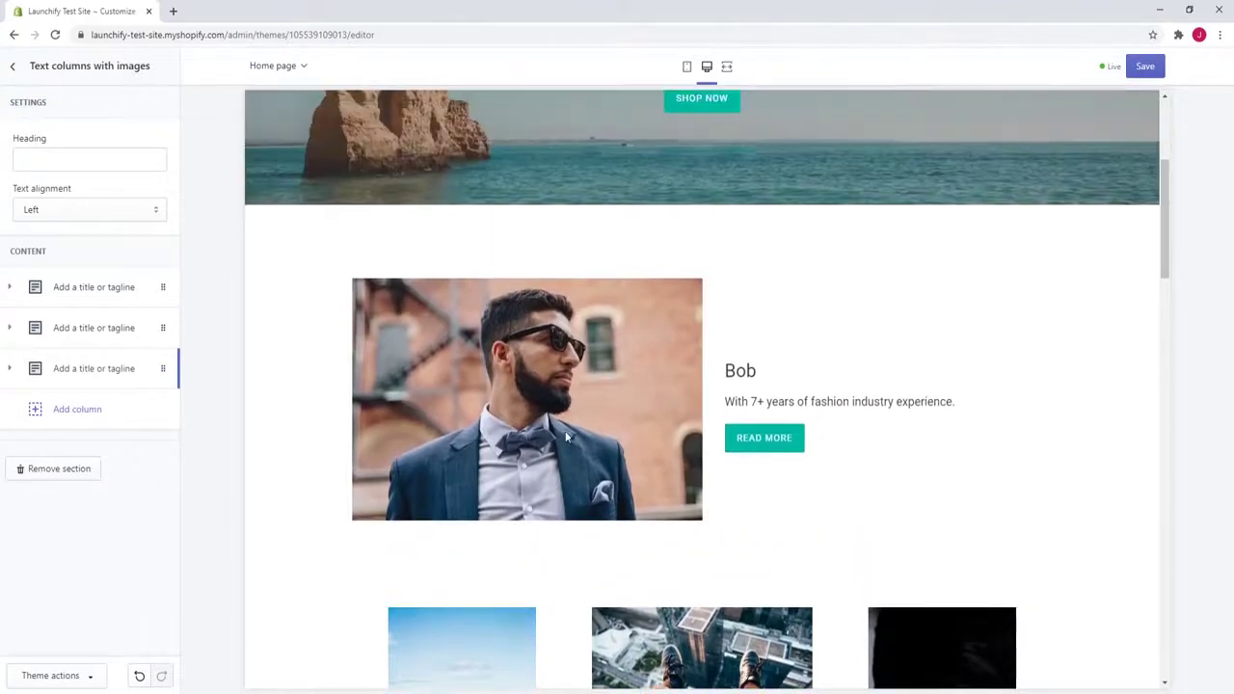
scroll(557, 511, "down", 5)
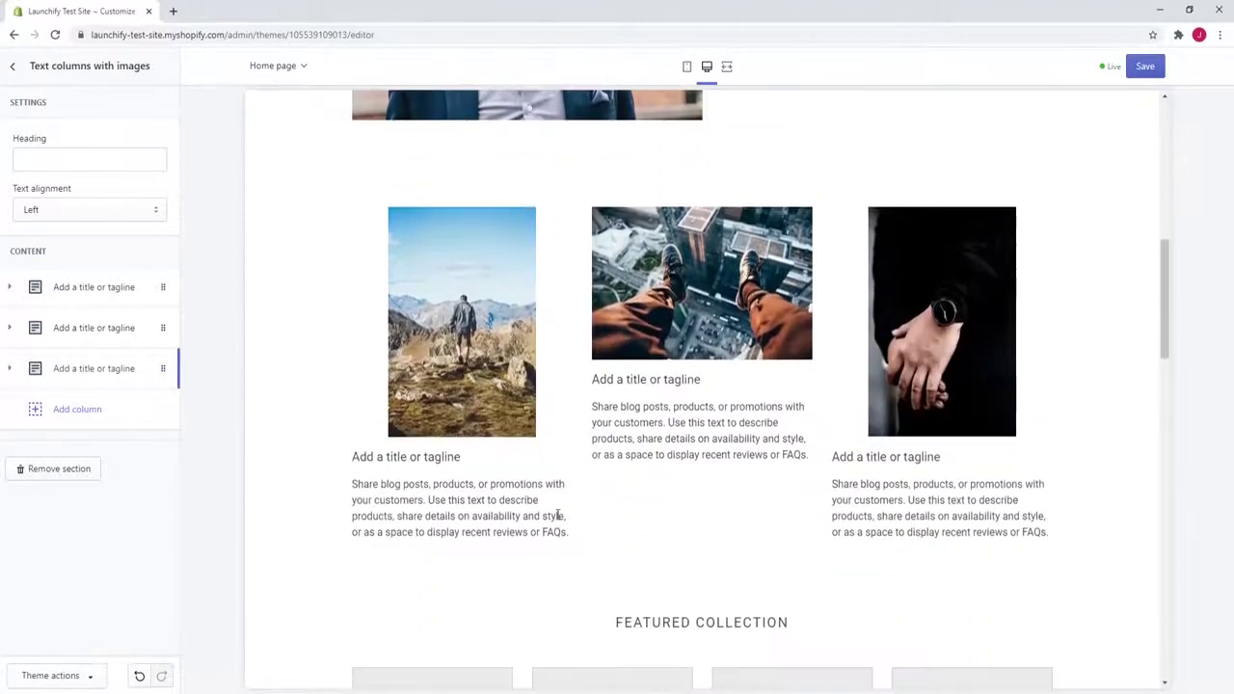
scroll(520, 492, "up", 4)
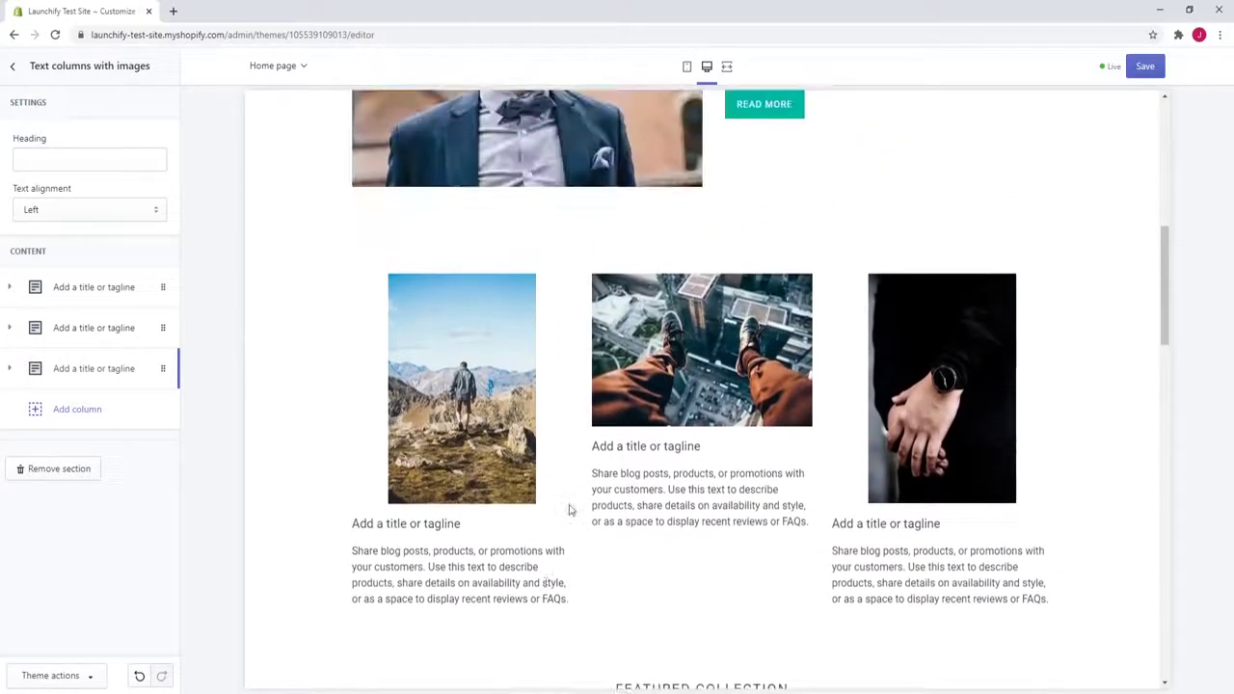
left_click(53, 159)
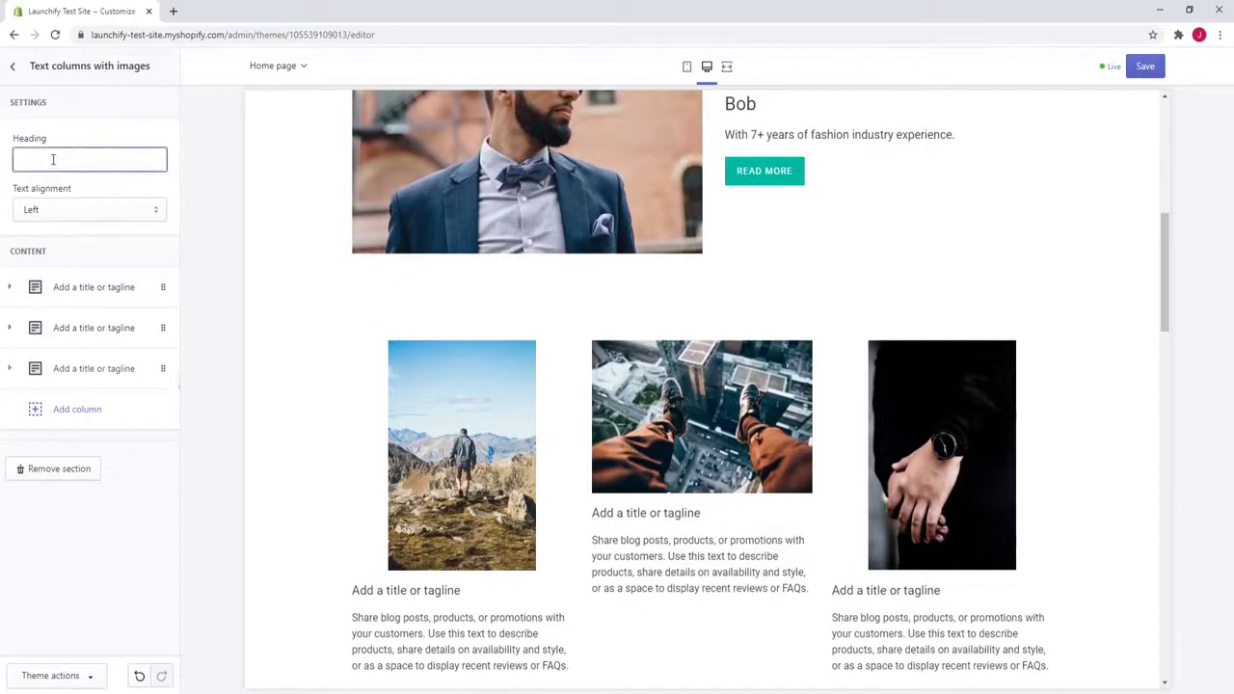
type("Our Fashion")
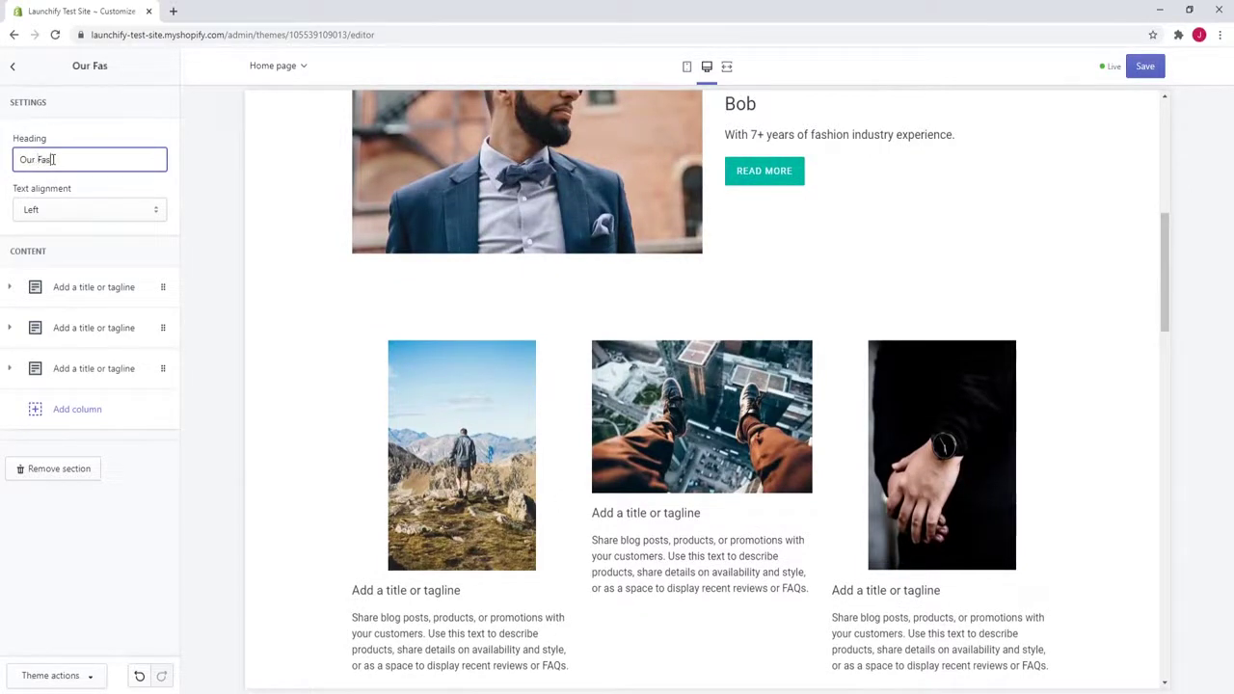
left_click(218, 339)
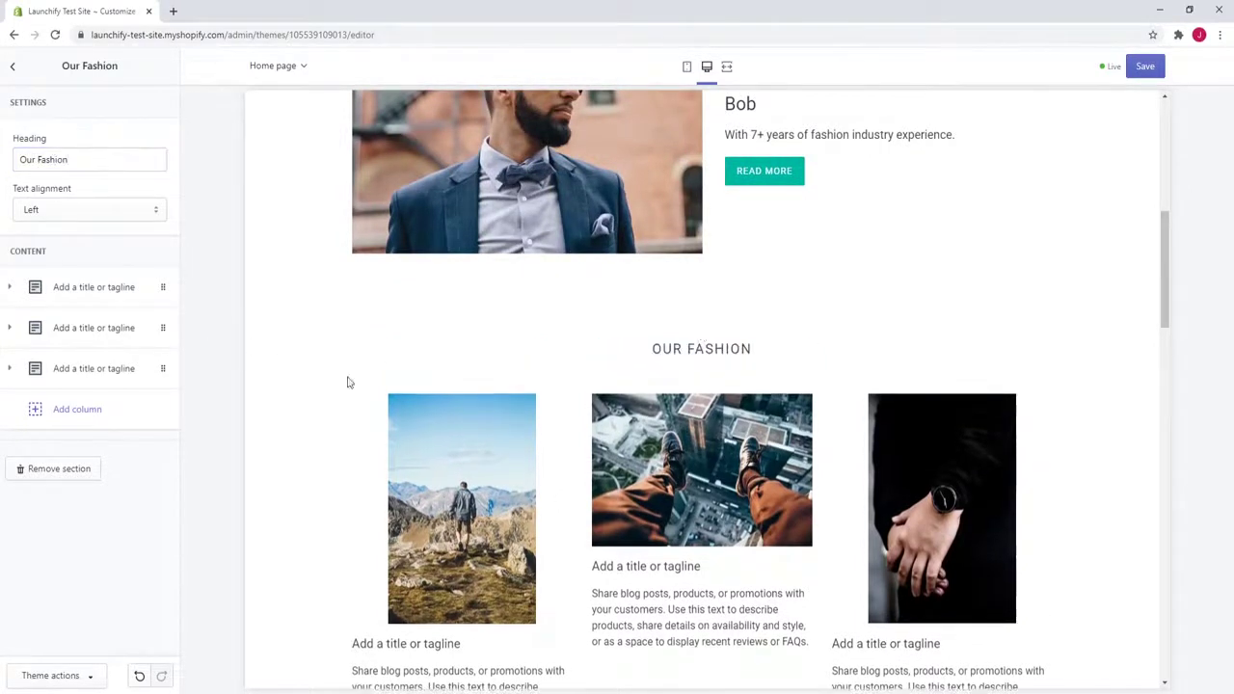
left_click_drag(657, 348, 732, 349)
Step: Try Centered text alignment on the Our Fashion columns and return the alignment to Left
left_click(83, 209)
scroll(609, 430, "down", 2)
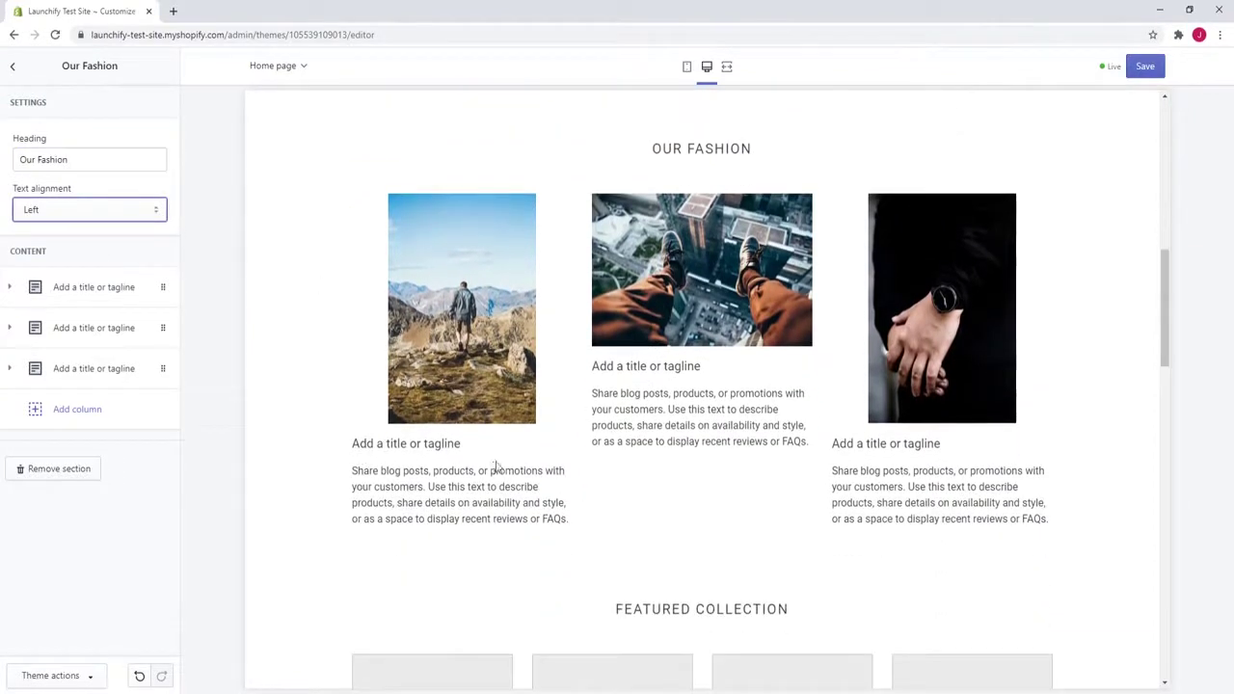
left_click(55, 247)
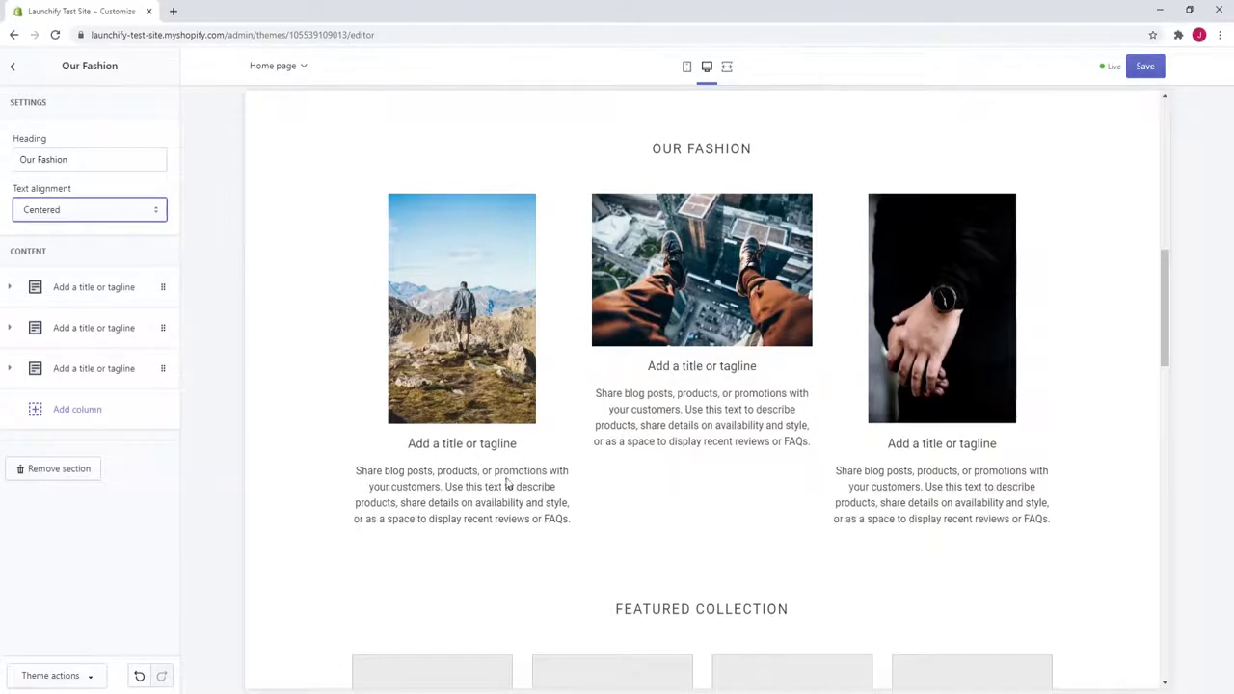
left_click(55, 232)
left_click_drag(376, 444, 430, 445)
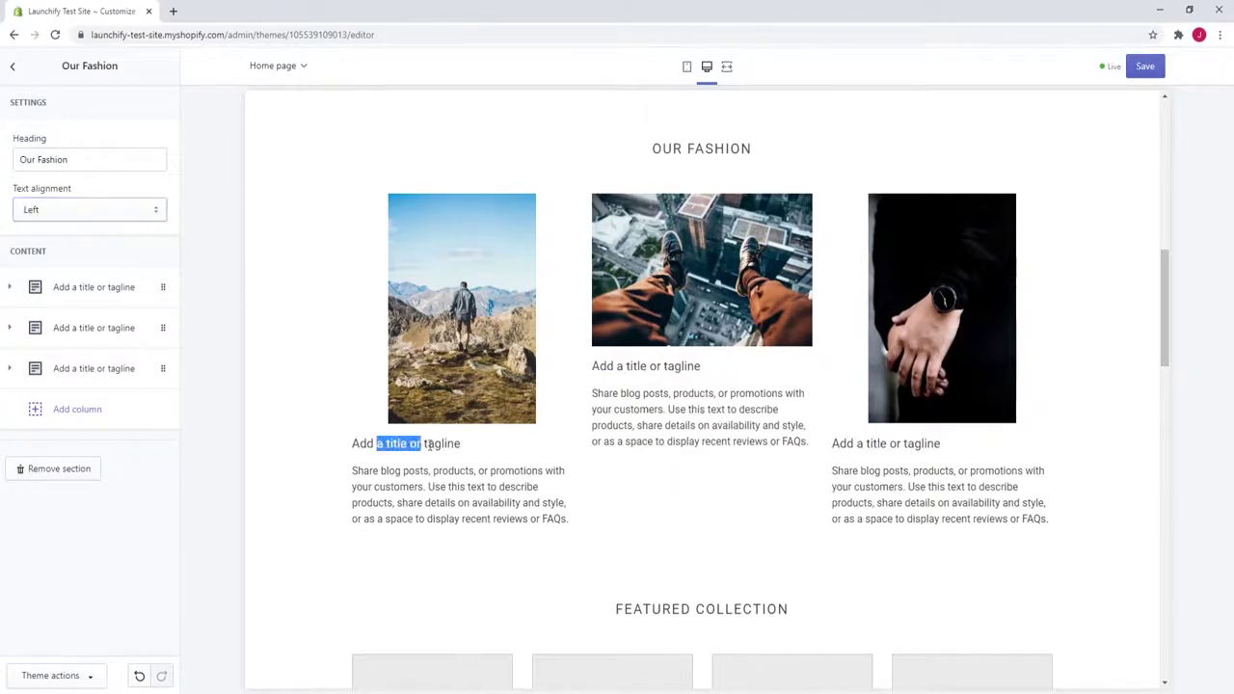
left_click(433, 446)
Step: Open the Featured collection section and check which collections can be selected, leaving the picker without a selection
scroll(611, 383, "down", 4)
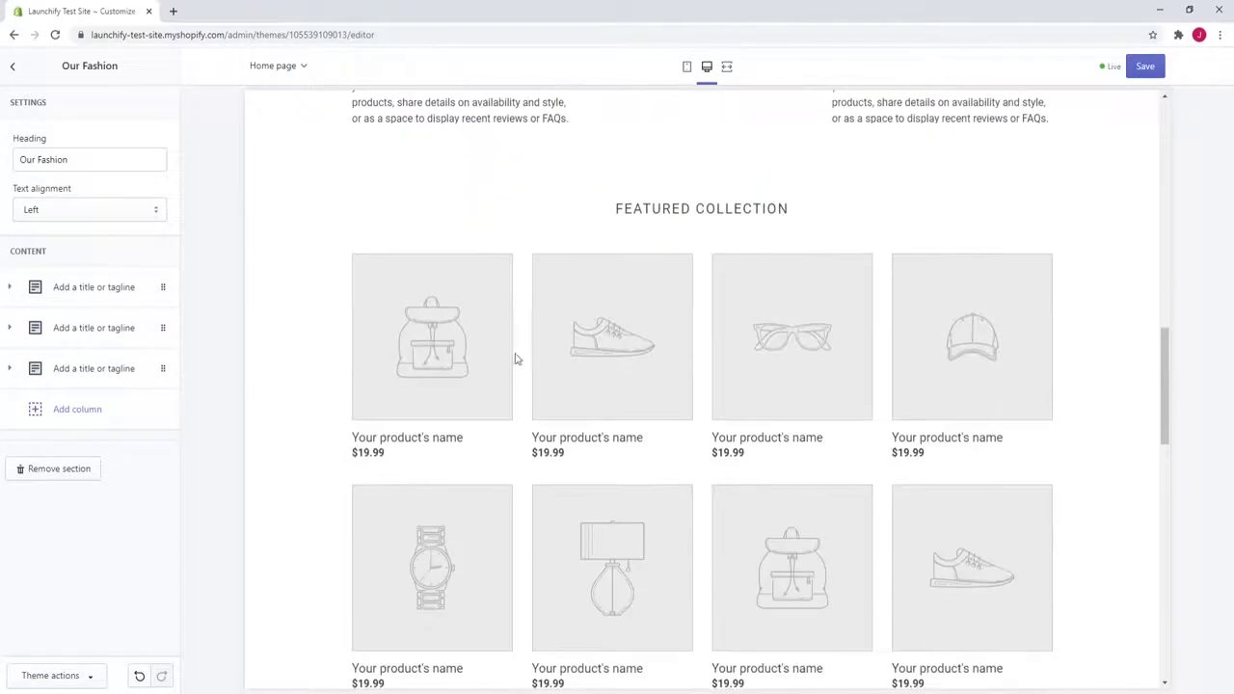
left_click(13, 67)
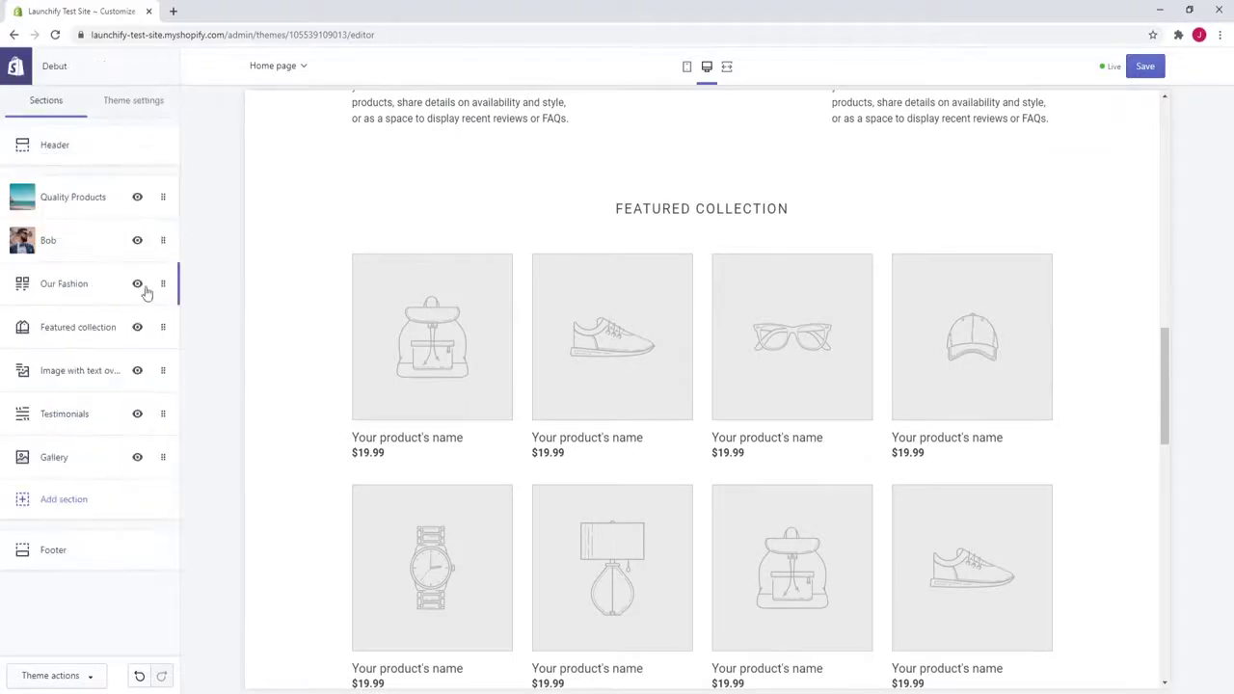
scroll(501, 376, "down", 2)
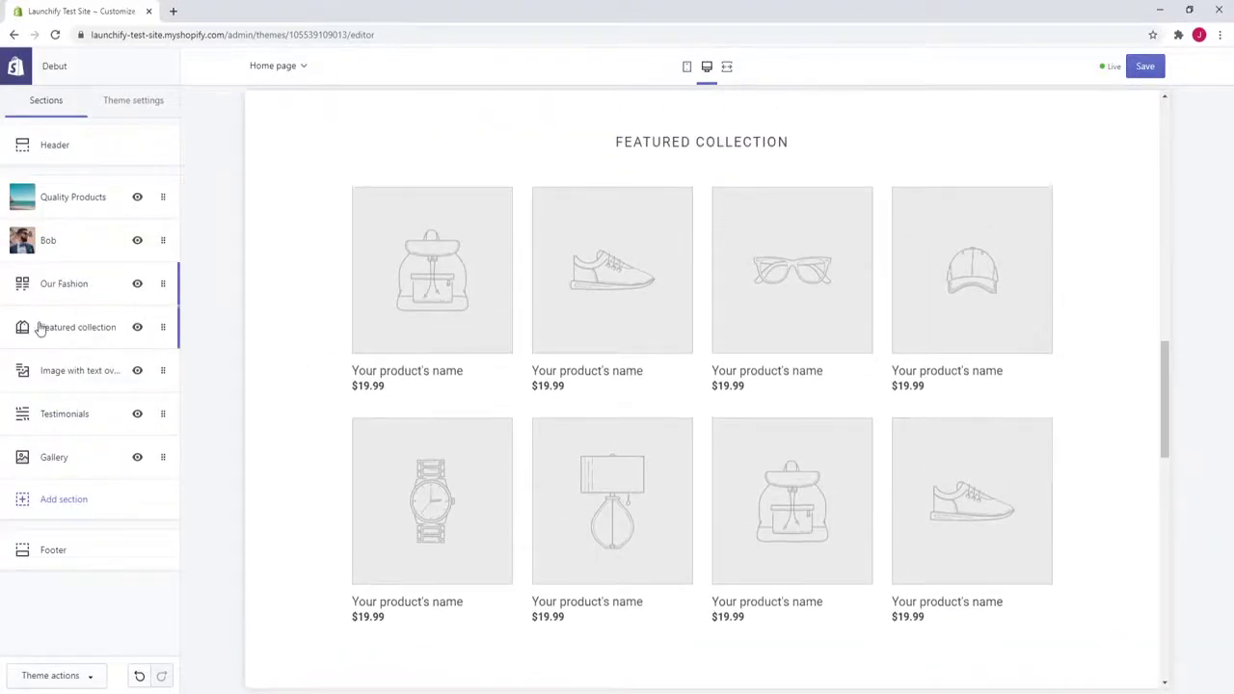
left_click(38, 327)
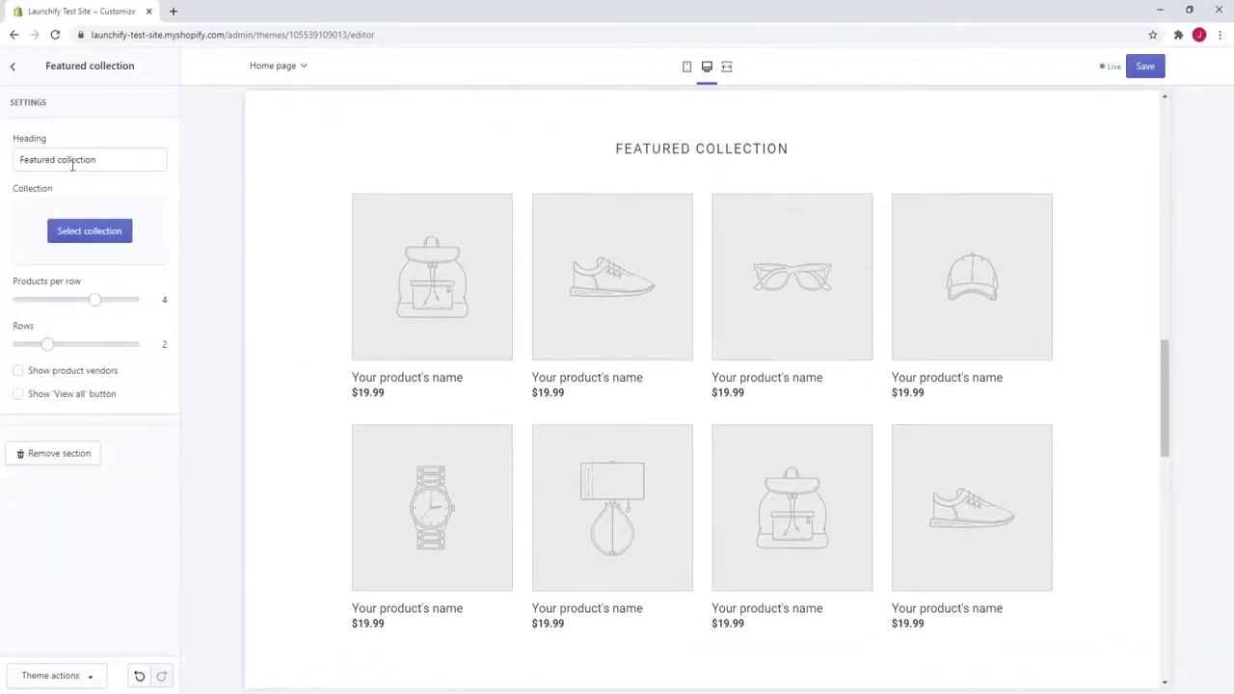
left_click(77, 237)
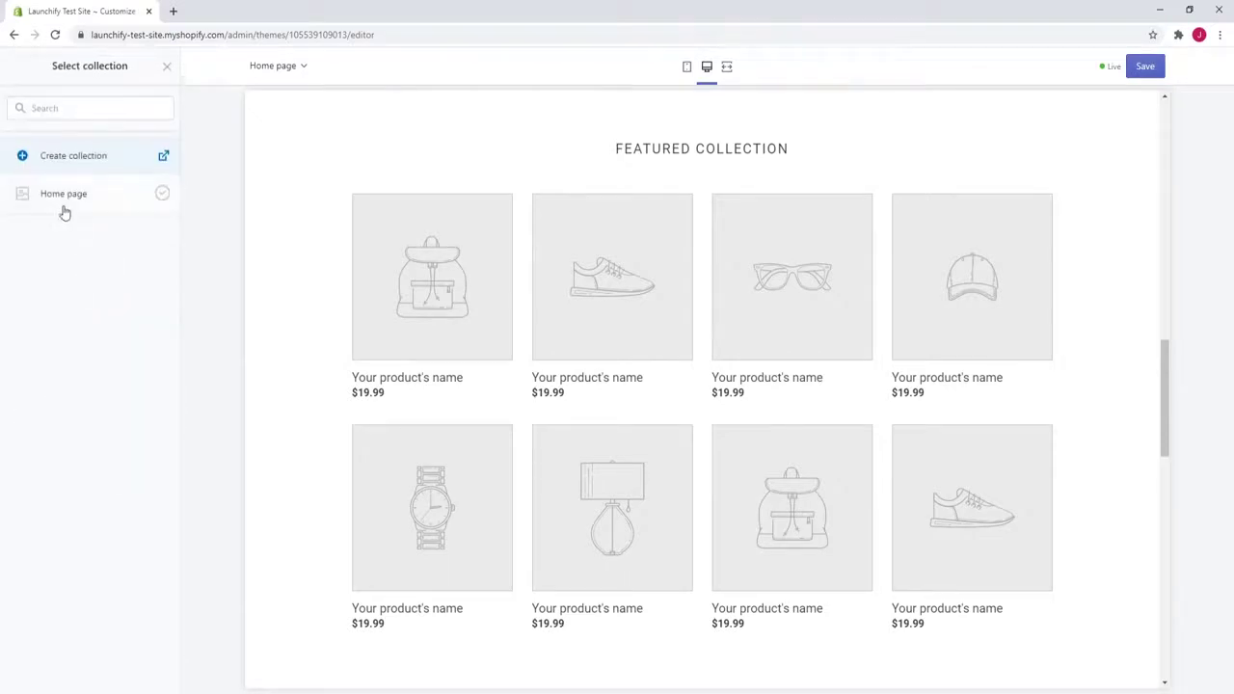
left_click(62, 204)
left_click(166, 66)
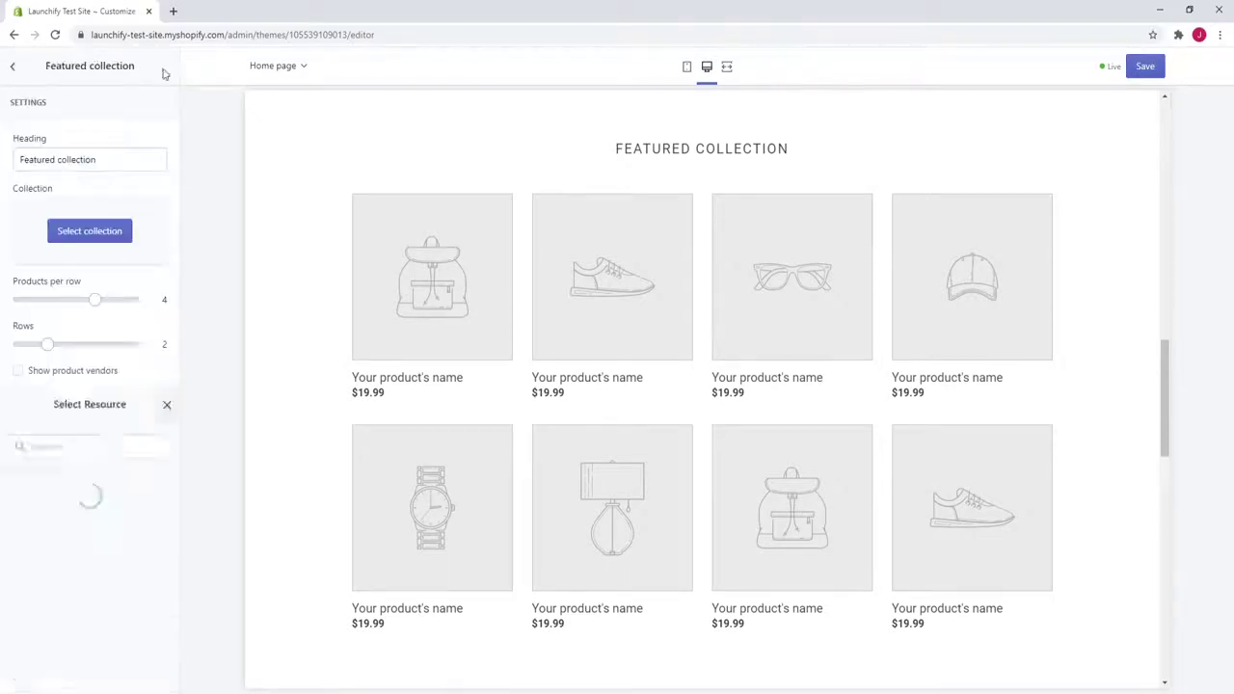
Step: Try showing the "View all" button below the featured collection, turn it off again and return to the section list
scroll(608, 376, "down", 2)
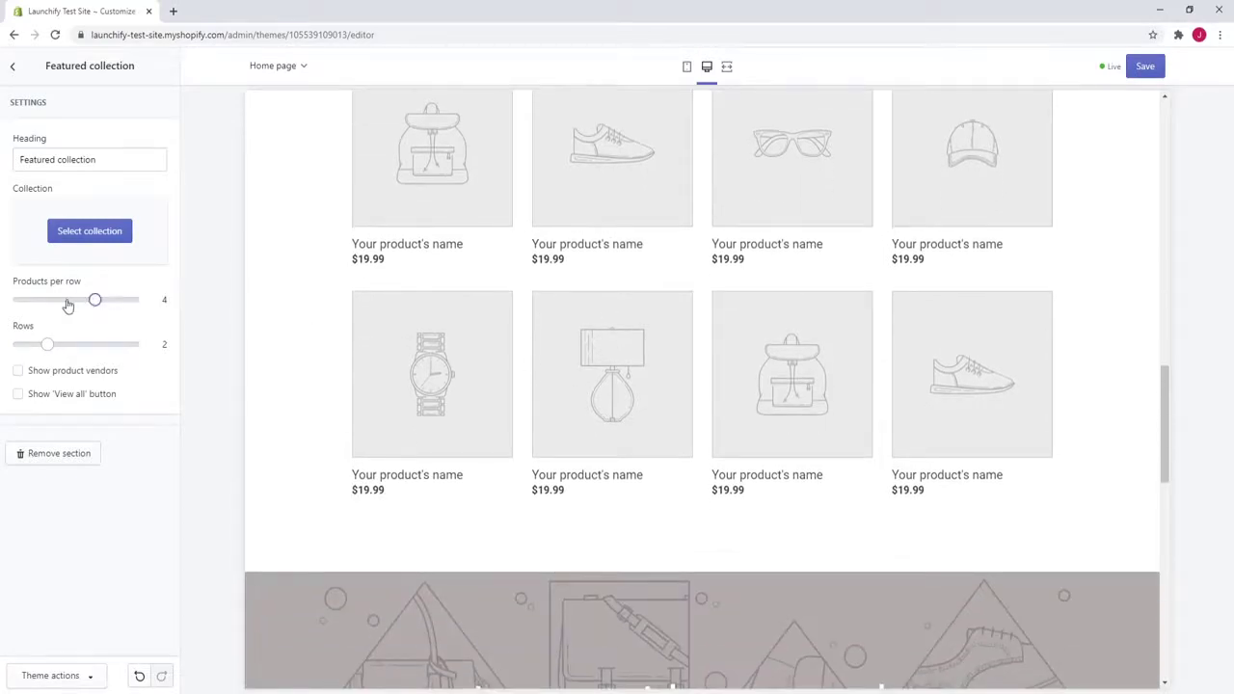
left_click(18, 395)
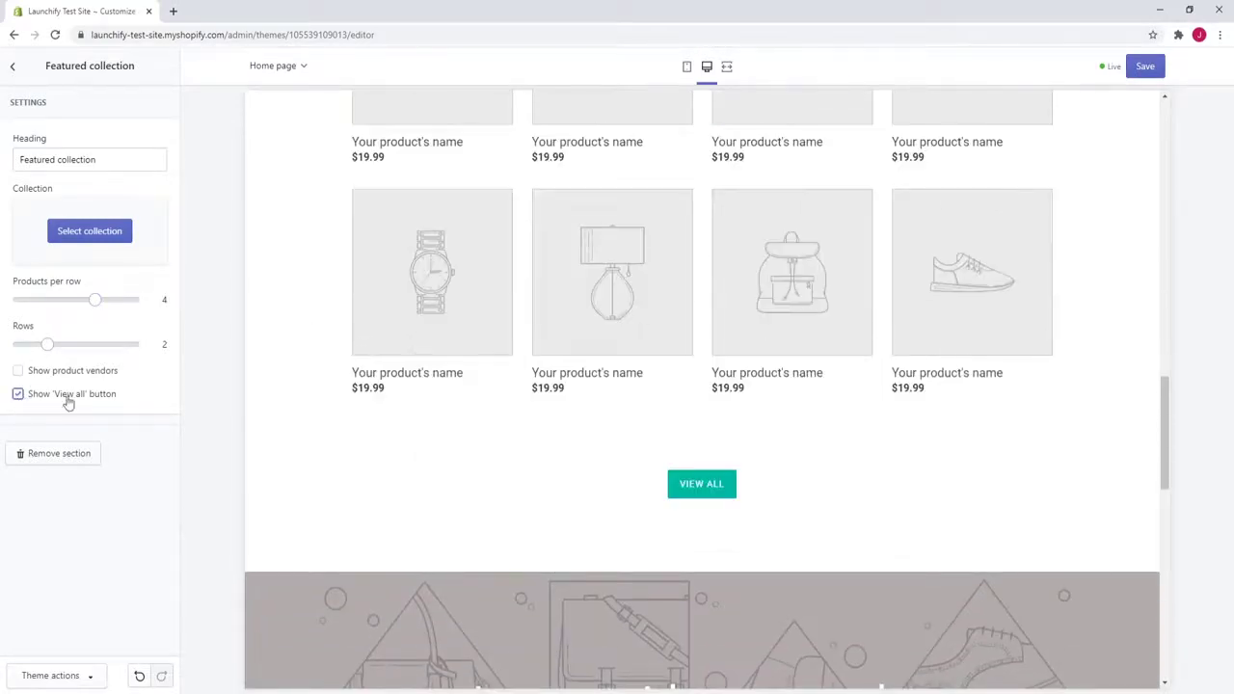
left_click(19, 395)
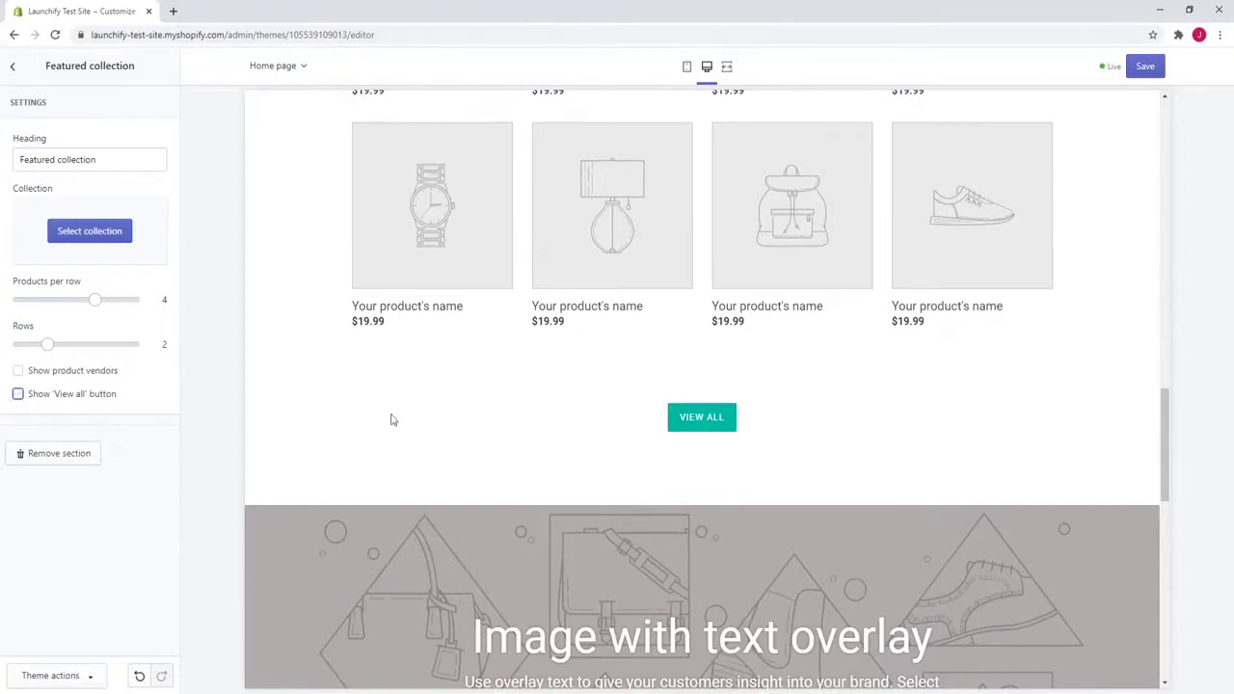
scroll(391, 418, "up", 3)
left_click(13, 67)
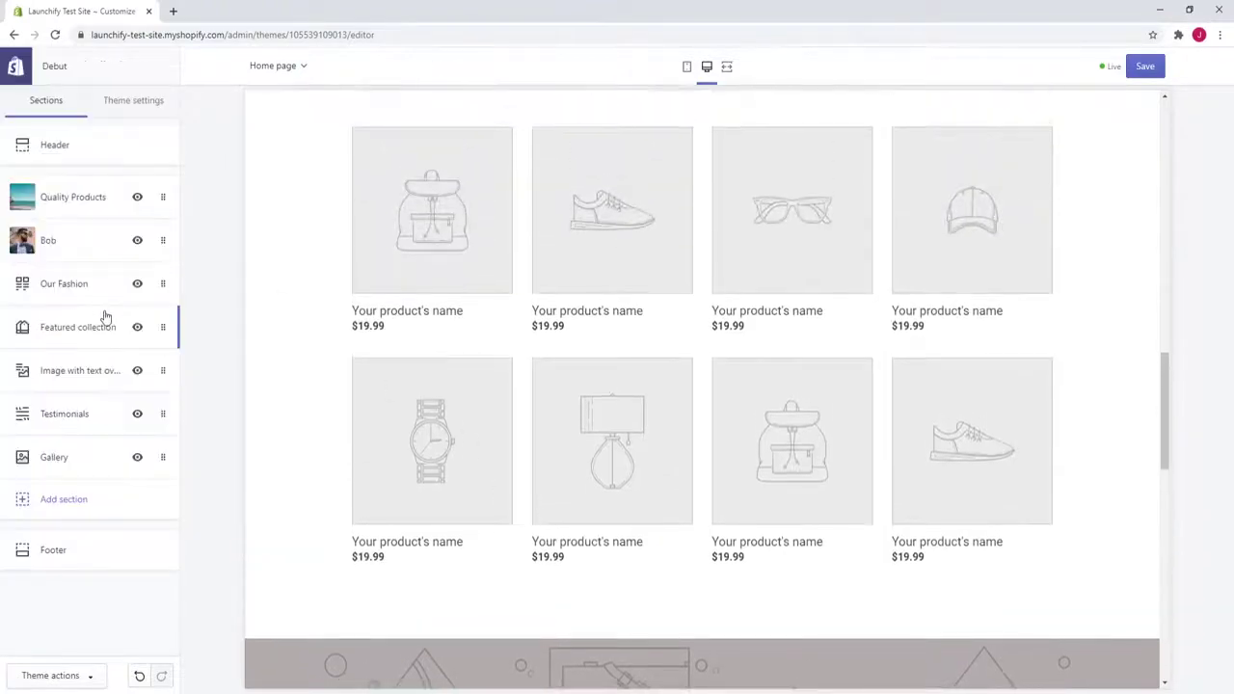
Step: Review the "Image with text overlay" section's settings and its banner in the preview, and return to the section list
left_click(83, 368)
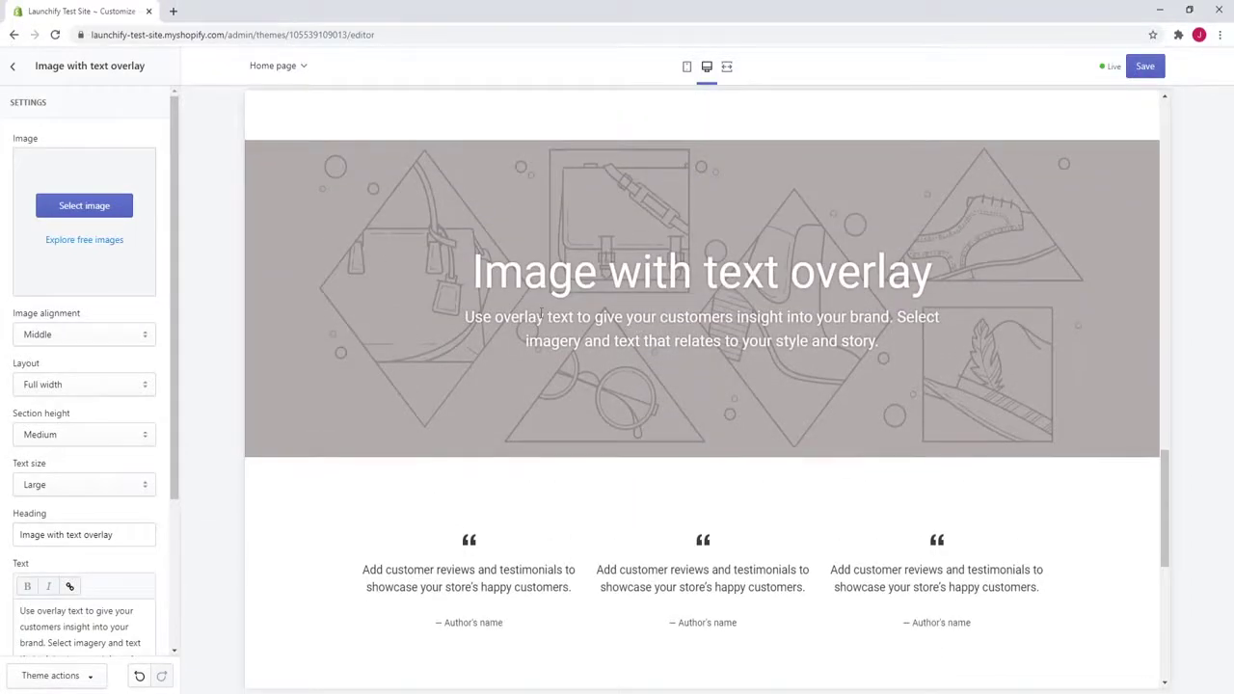
scroll(542, 314, "up", 3)
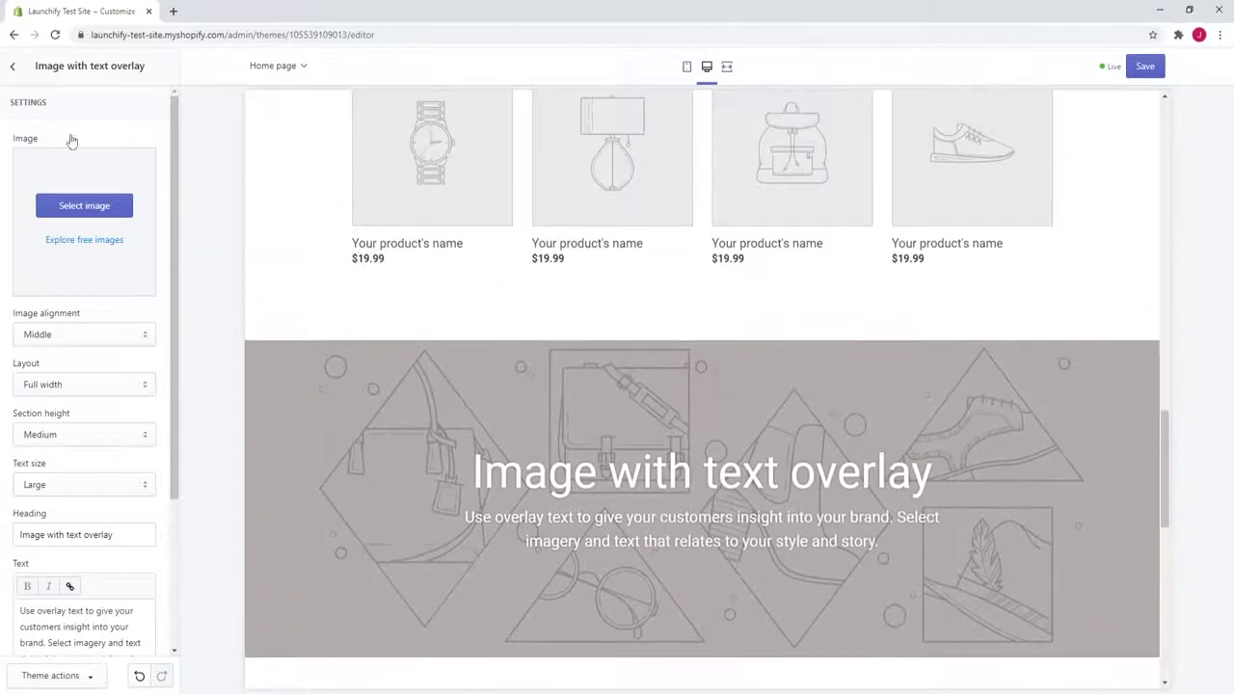
scroll(572, 431, "down", 2)
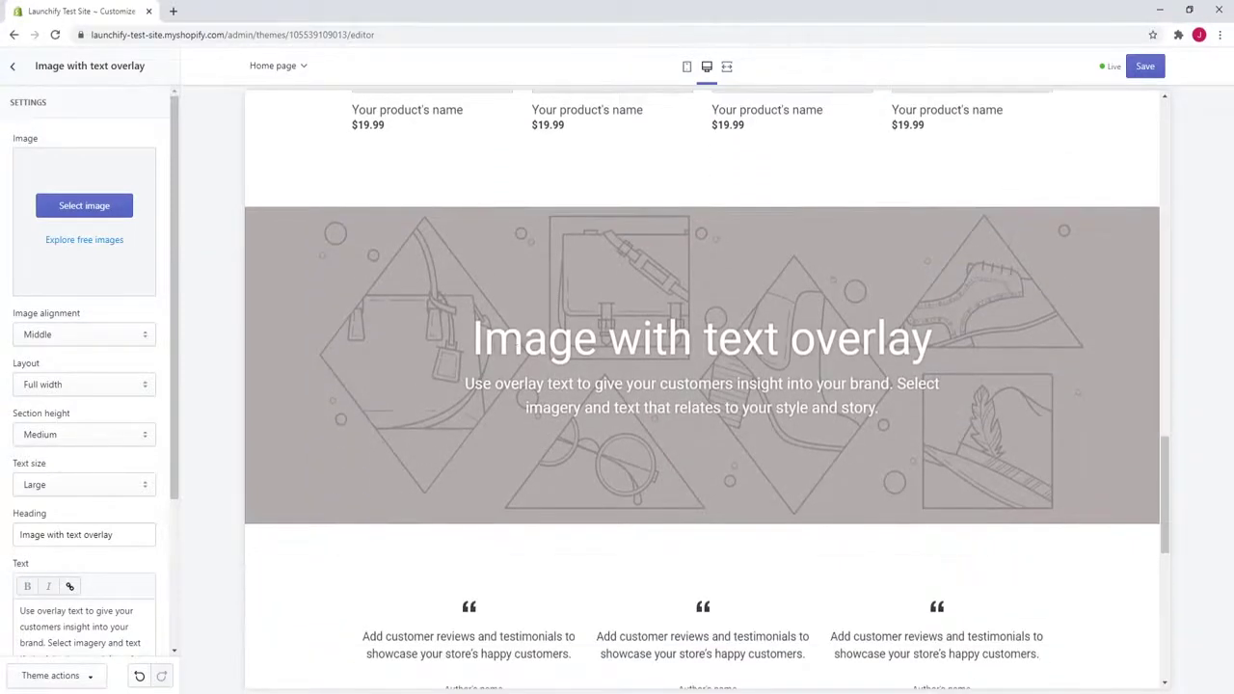
left_click(12, 67)
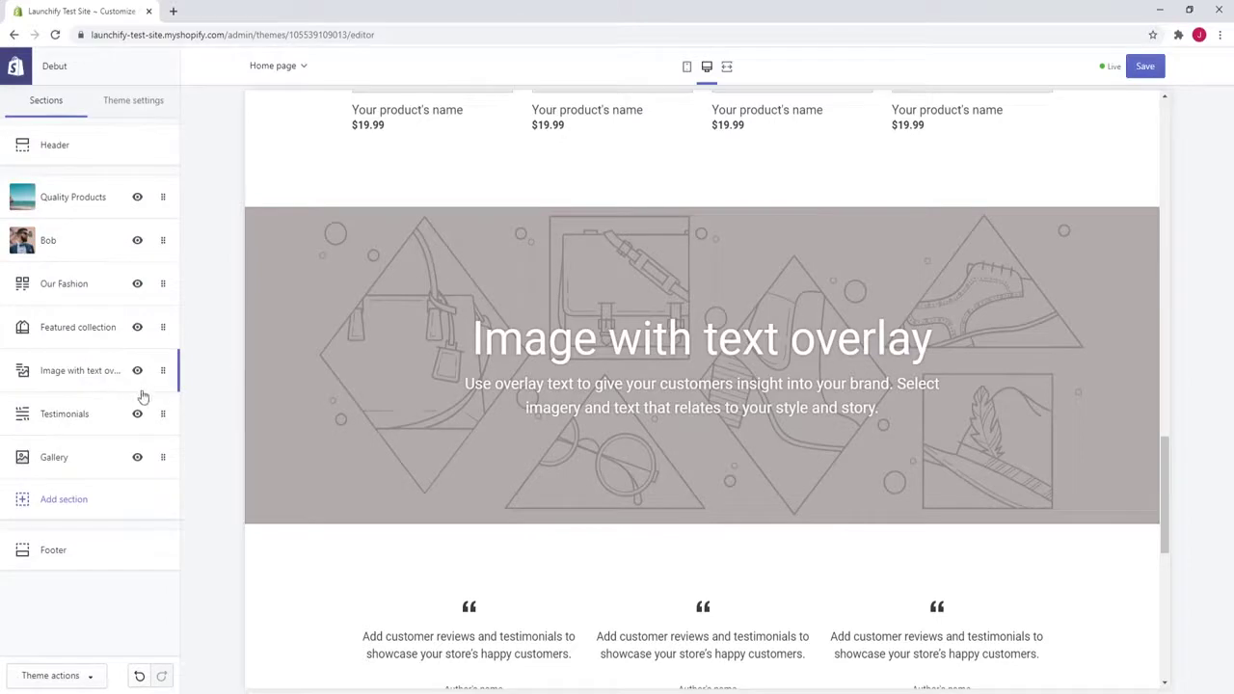
Step: Review the Testimonials section's settings and its customer quotes in the preview, and return to the section list
scroll(472, 451, "down", 3)
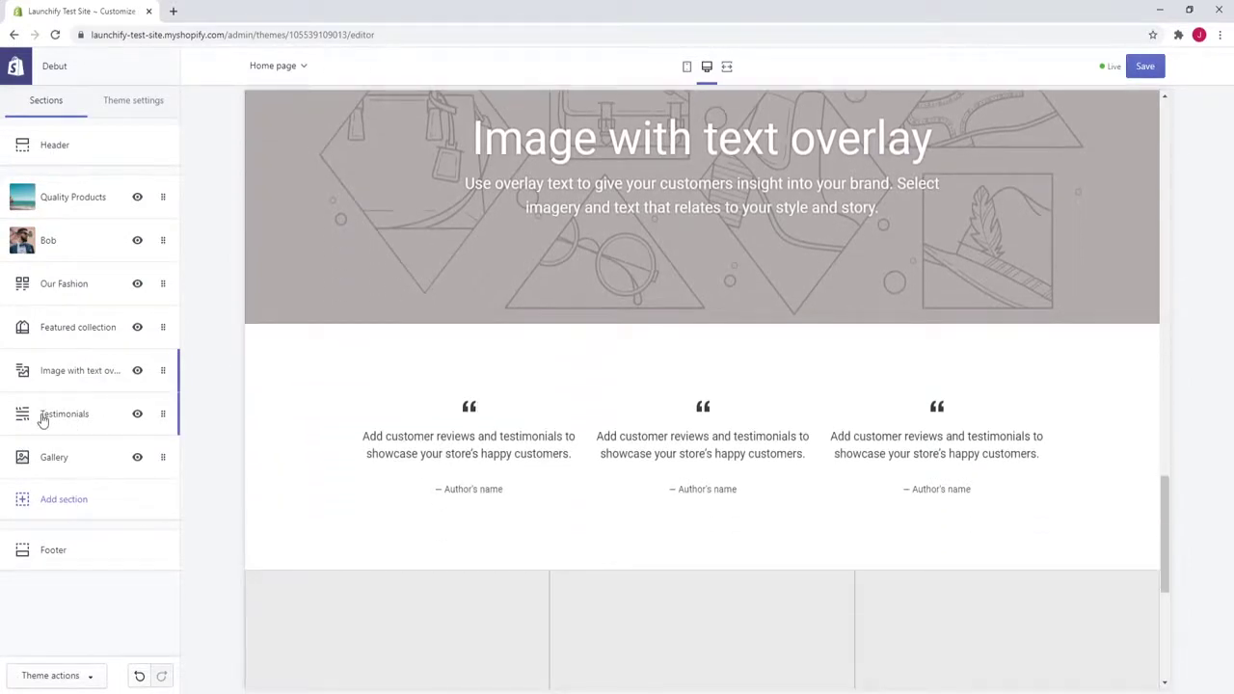
left_click(42, 416)
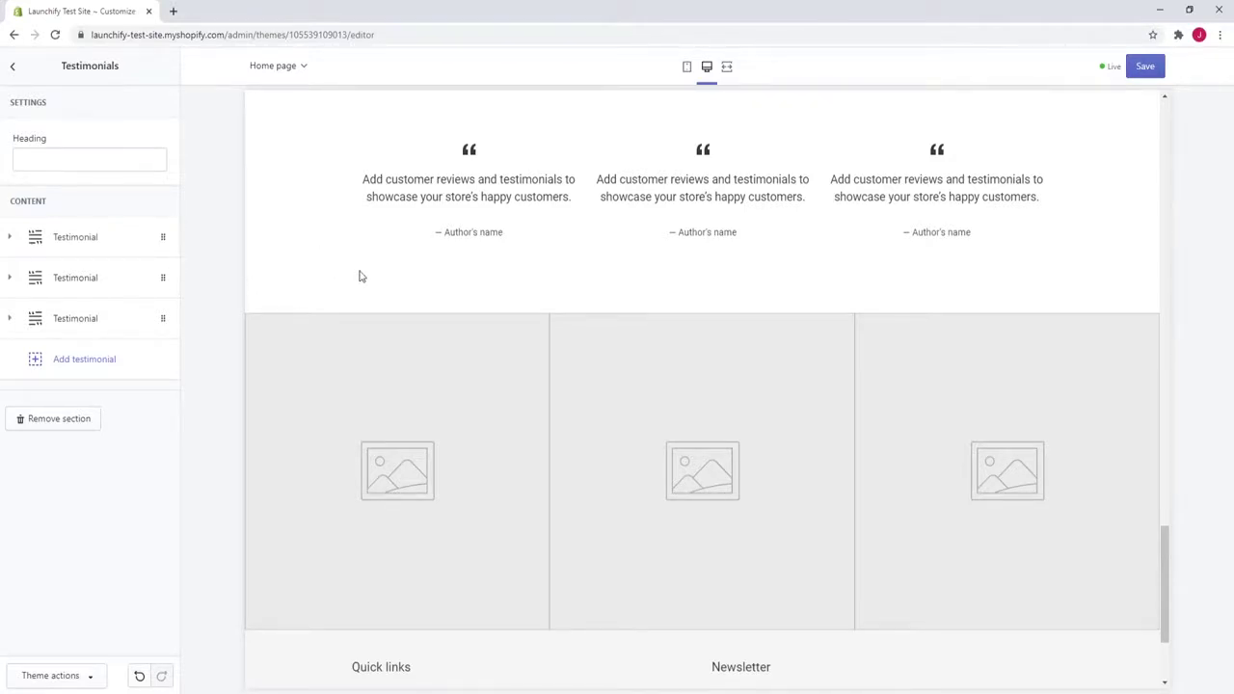
scroll(358, 277, "up", 2)
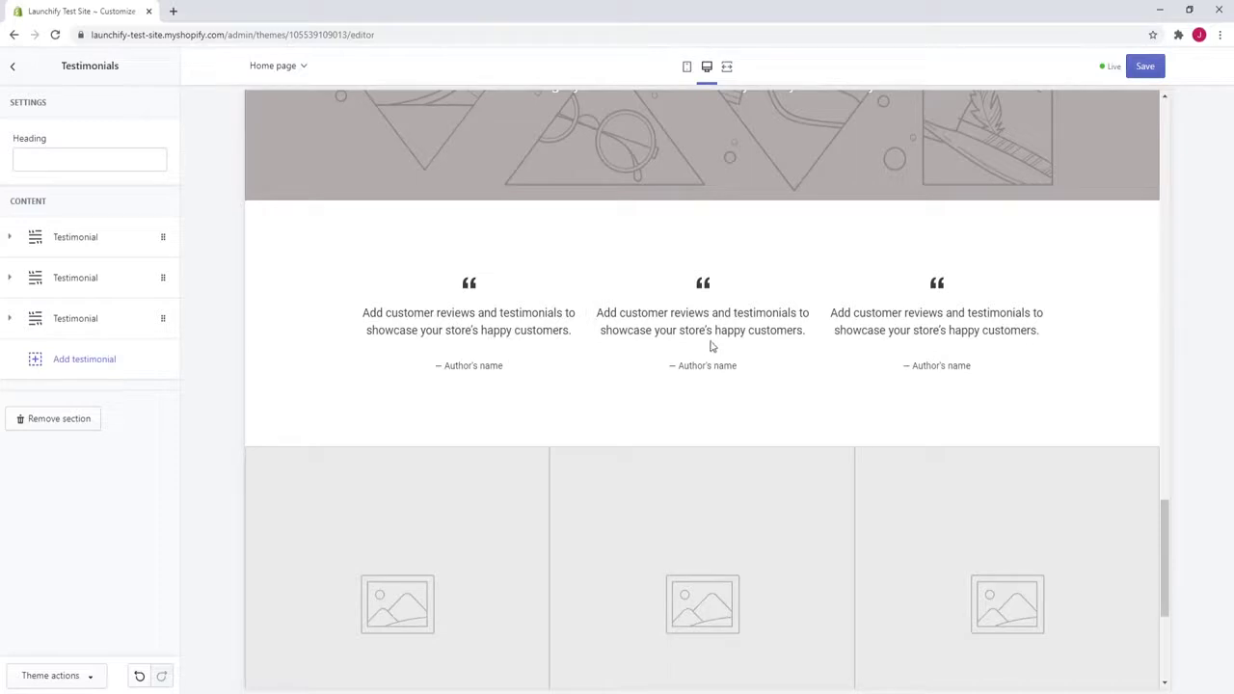
left_click(13, 66)
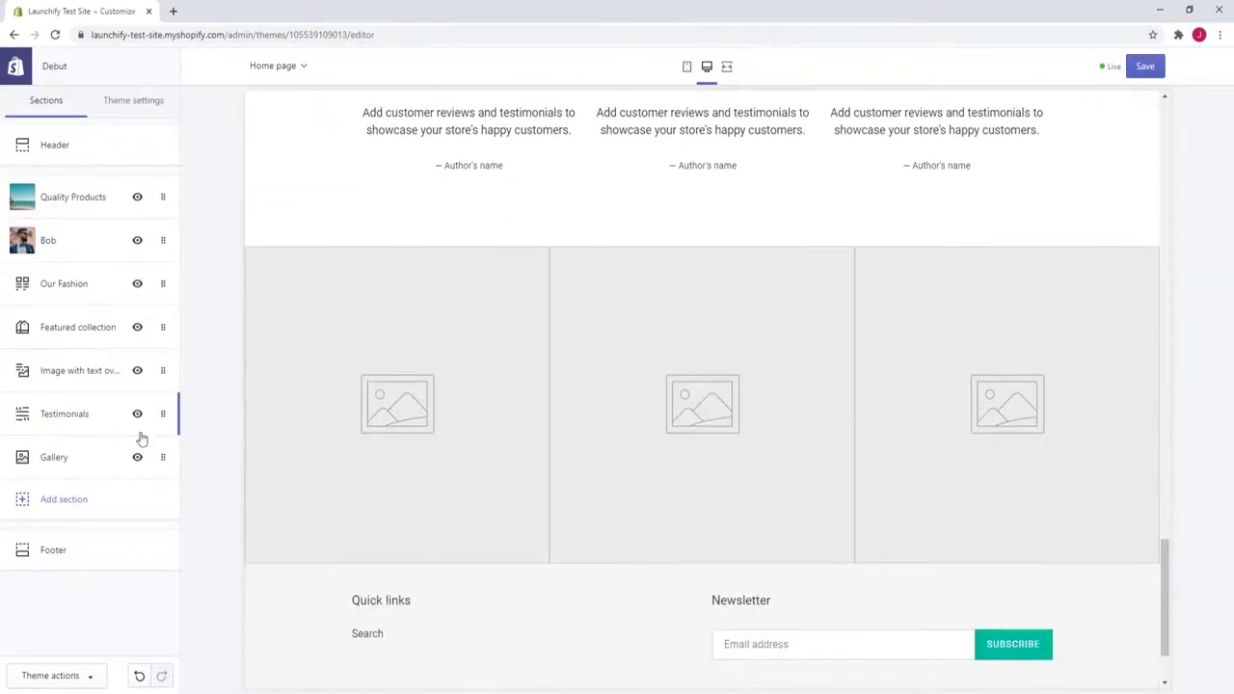
Step: Examine the Gallery section and the image, alignment, link and caption options of its first image
left_click(54, 465)
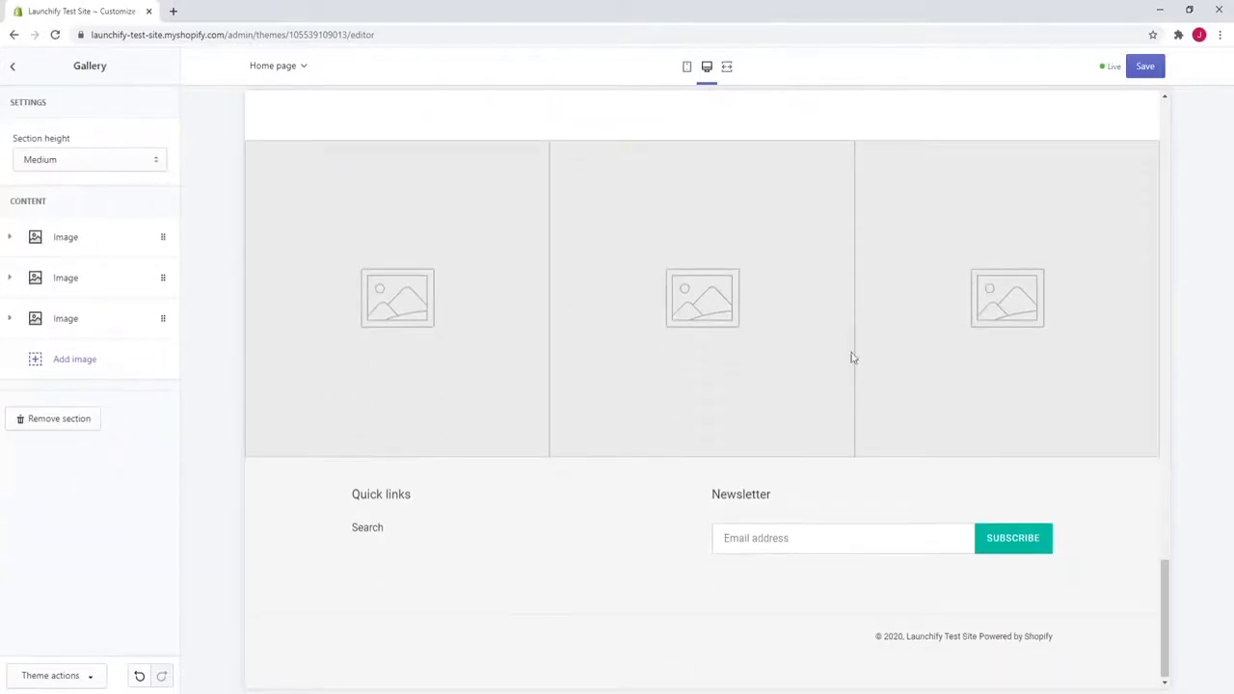
left_click(10, 237)
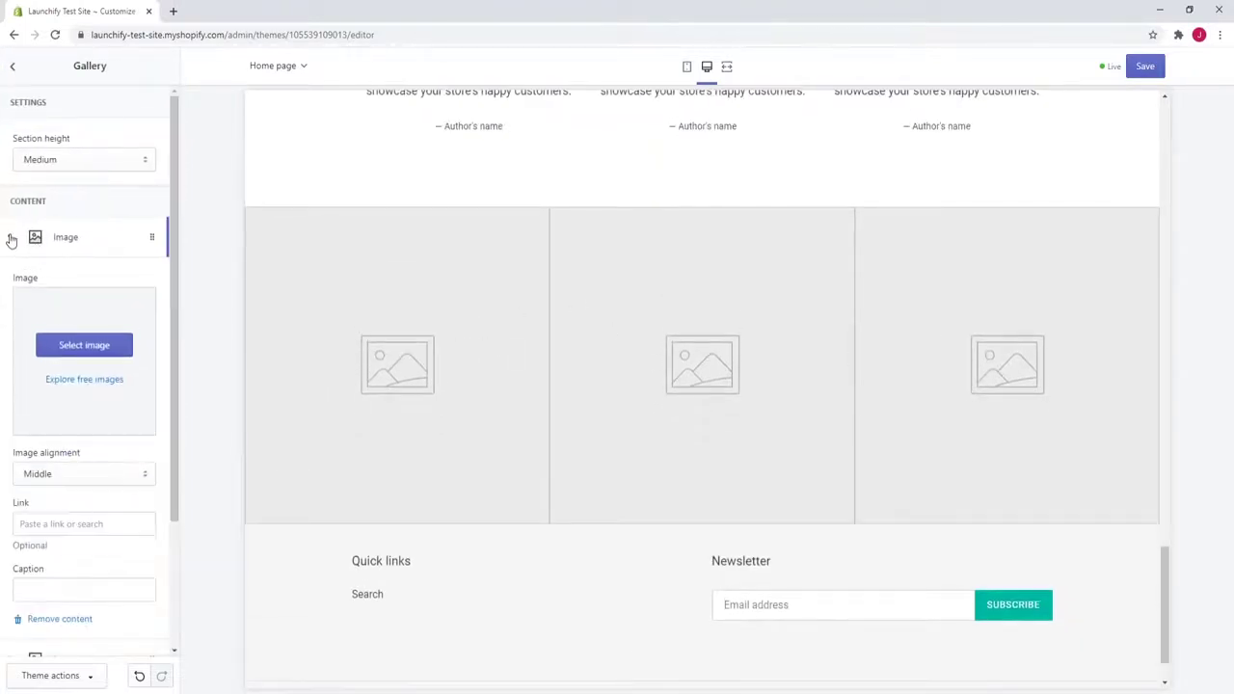
left_click(10, 239)
left_click(11, 240)
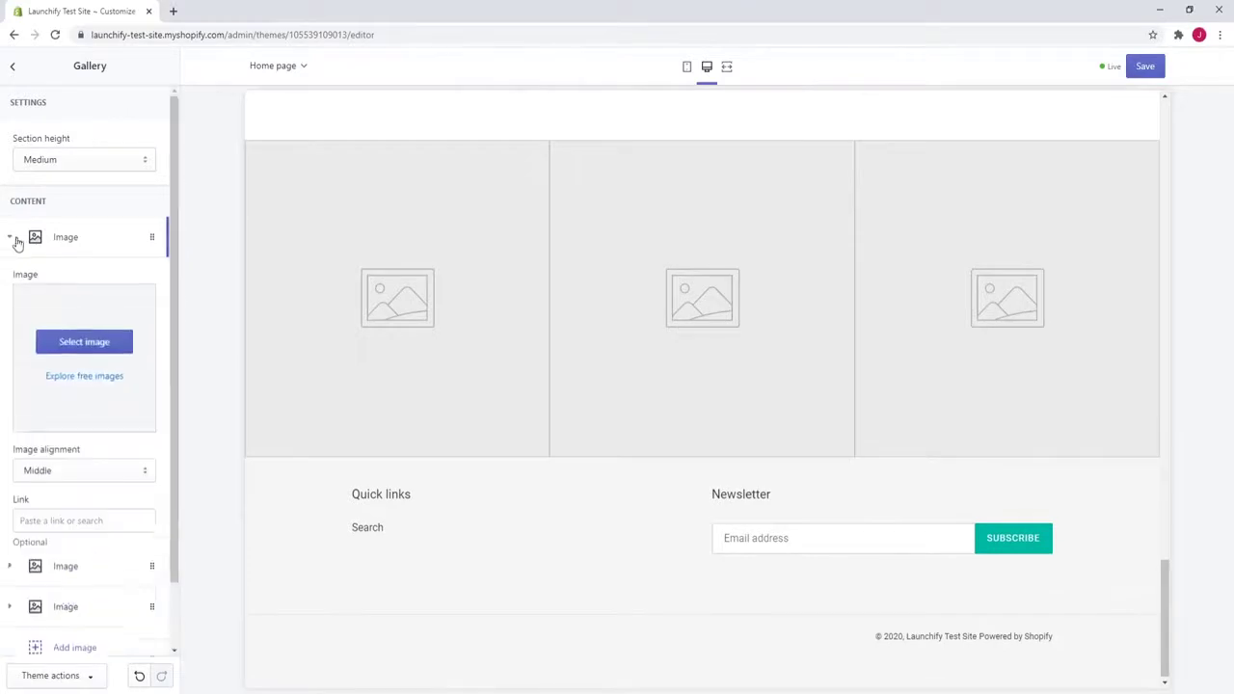
left_click_drag(179, 250, 177, 289)
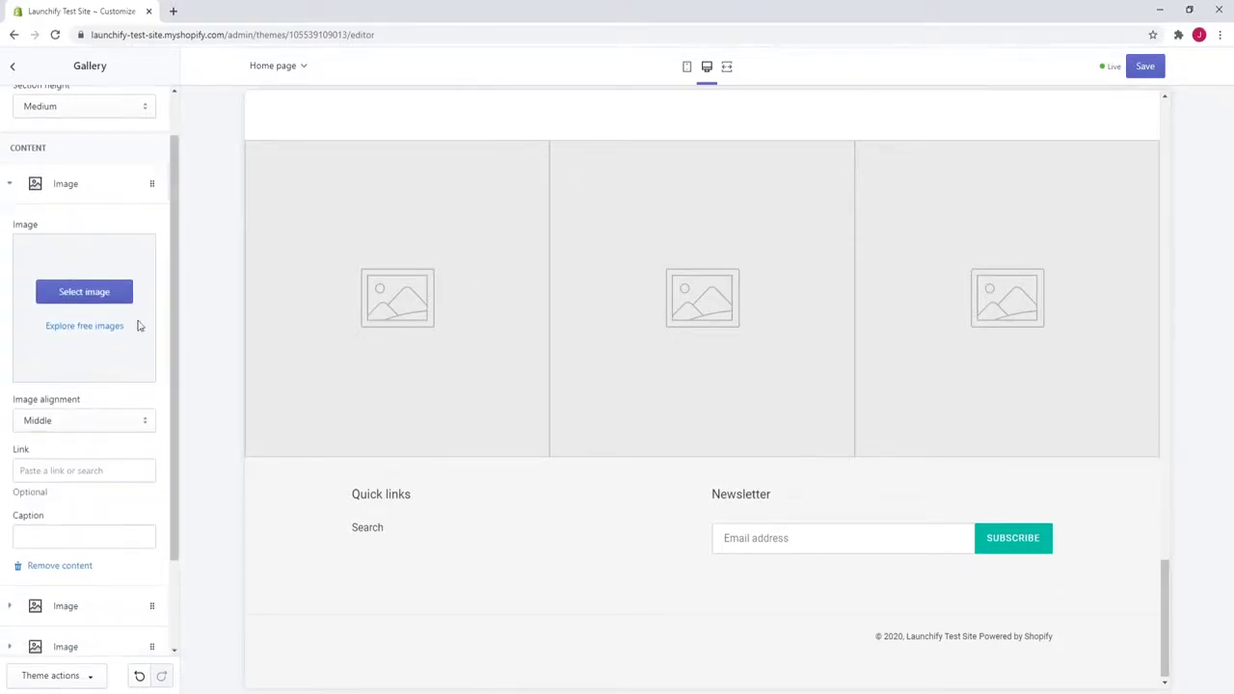
left_click(10, 184)
left_click(11, 67)
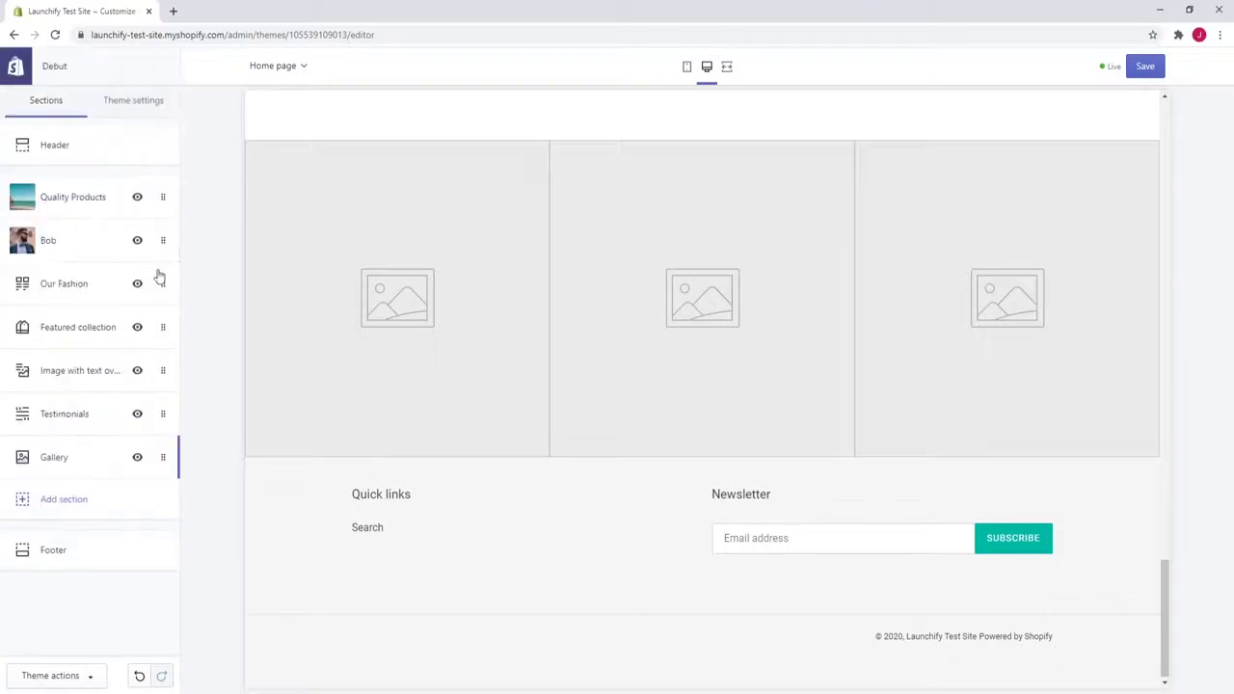
Step: Try the Extra Small and Extra Large heights on the Gallery section, set its section height to Small and save the theme
left_click(87, 464)
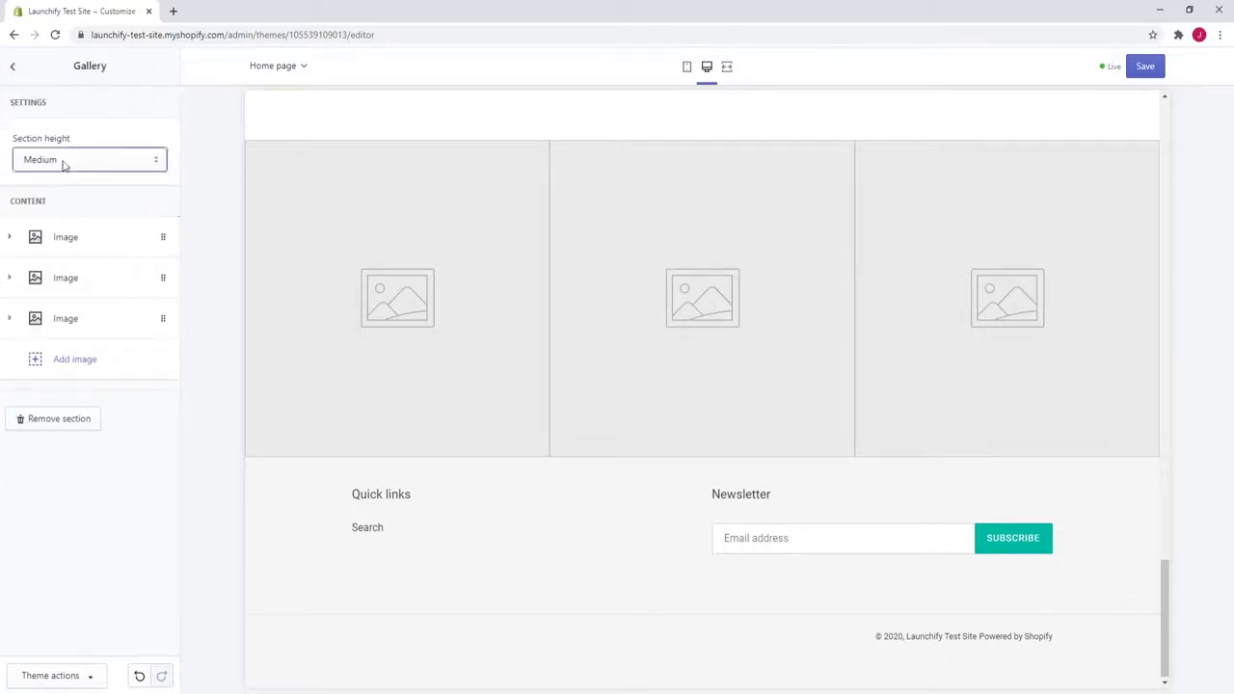
left_click(39, 161)
left_click(45, 183)
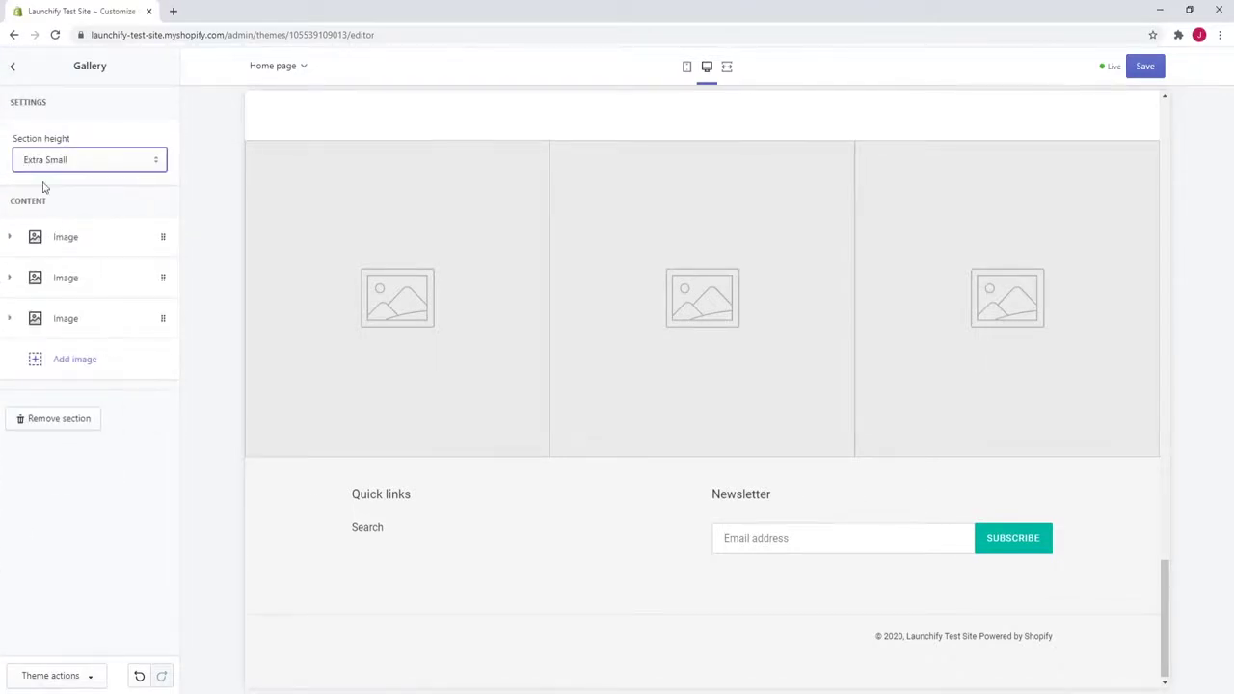
left_click(59, 162)
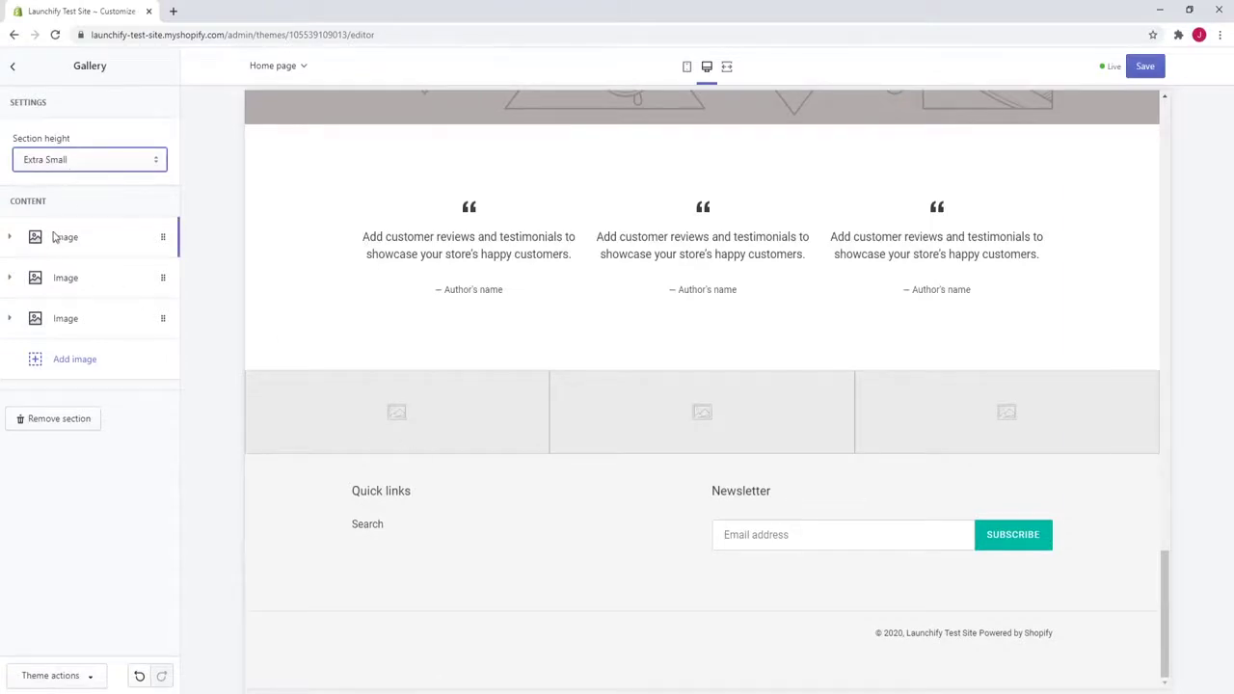
left_click(53, 230)
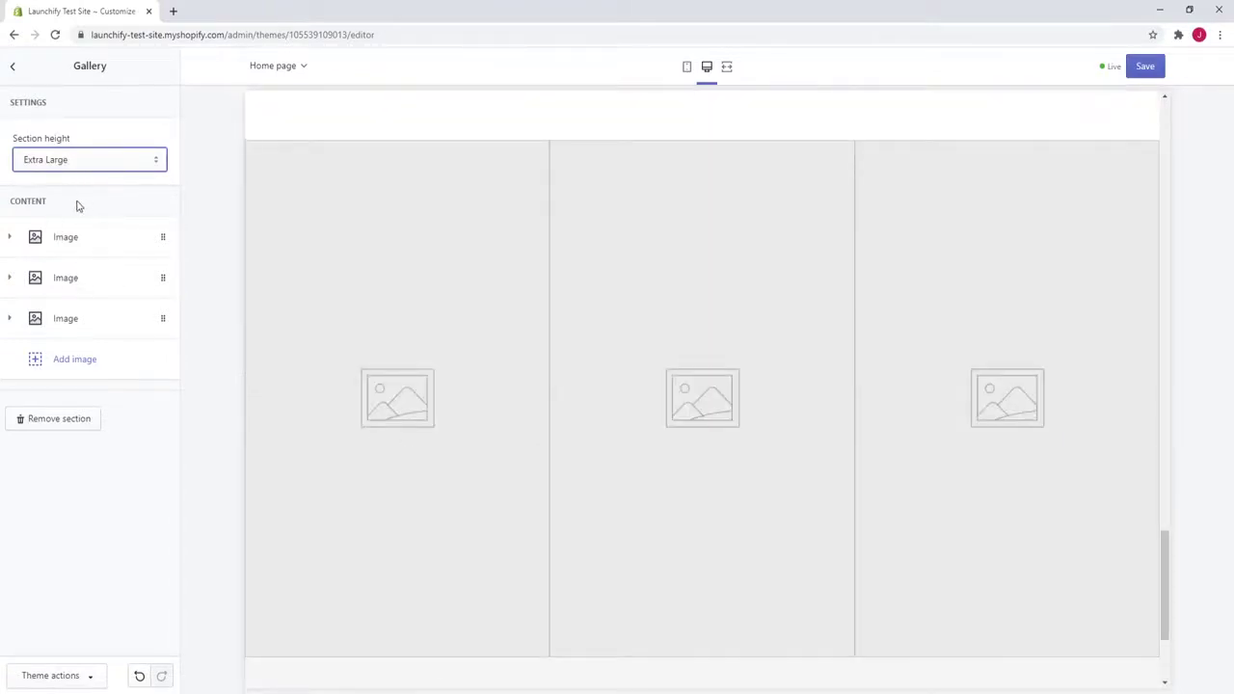
left_click(74, 205)
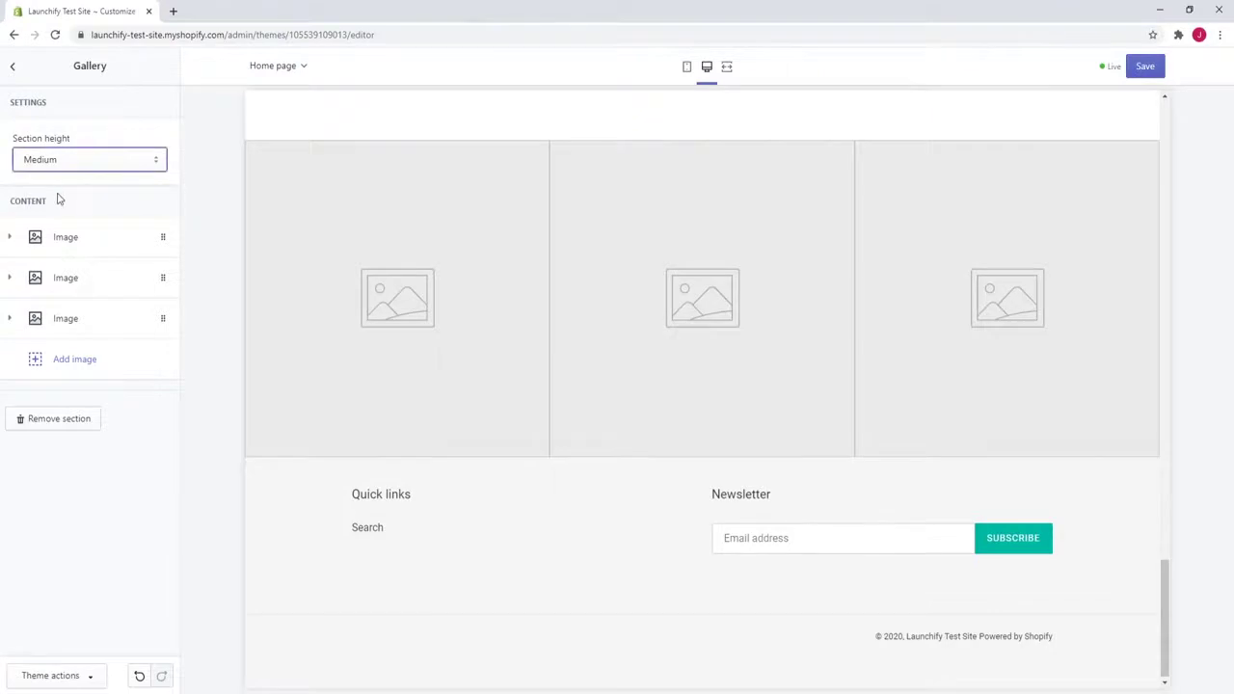
key("Up")
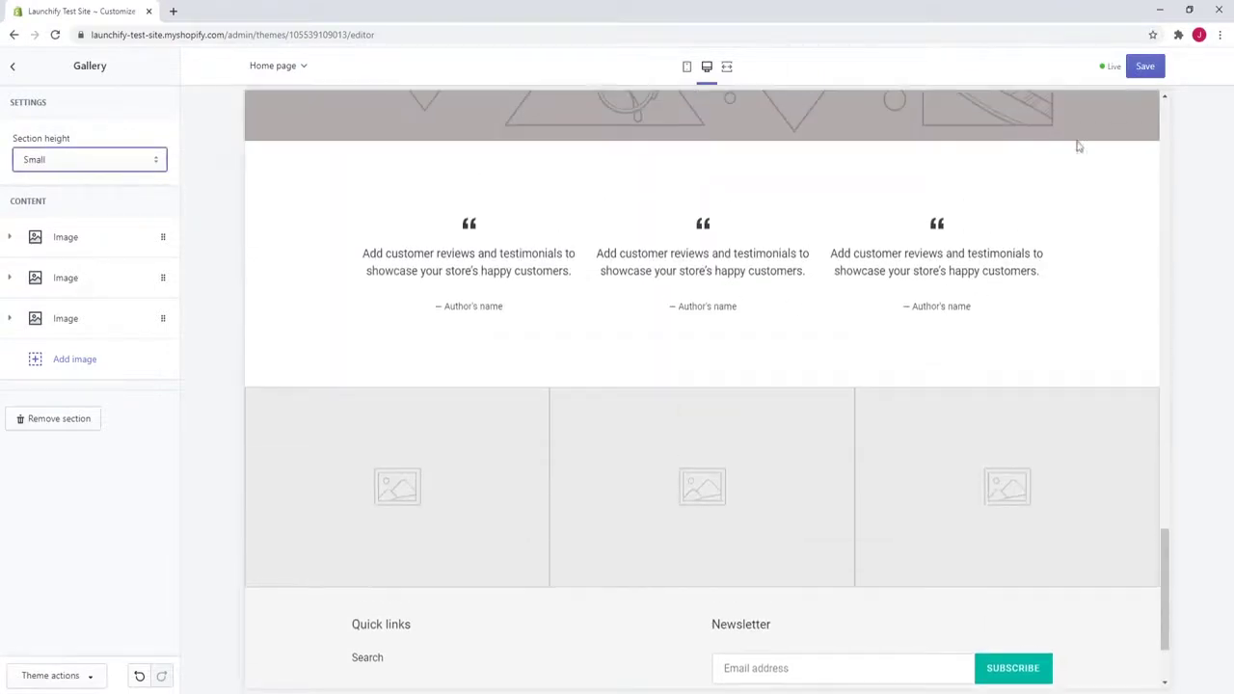
left_click(1142, 64)
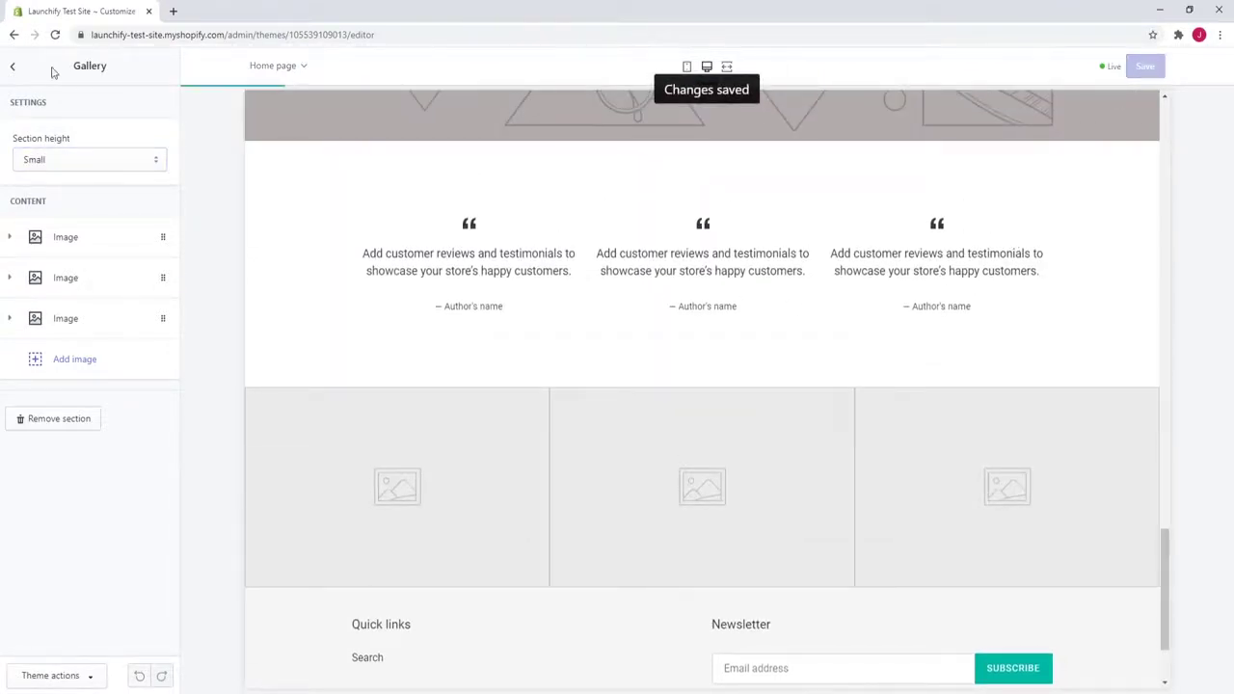
left_click(13, 67)
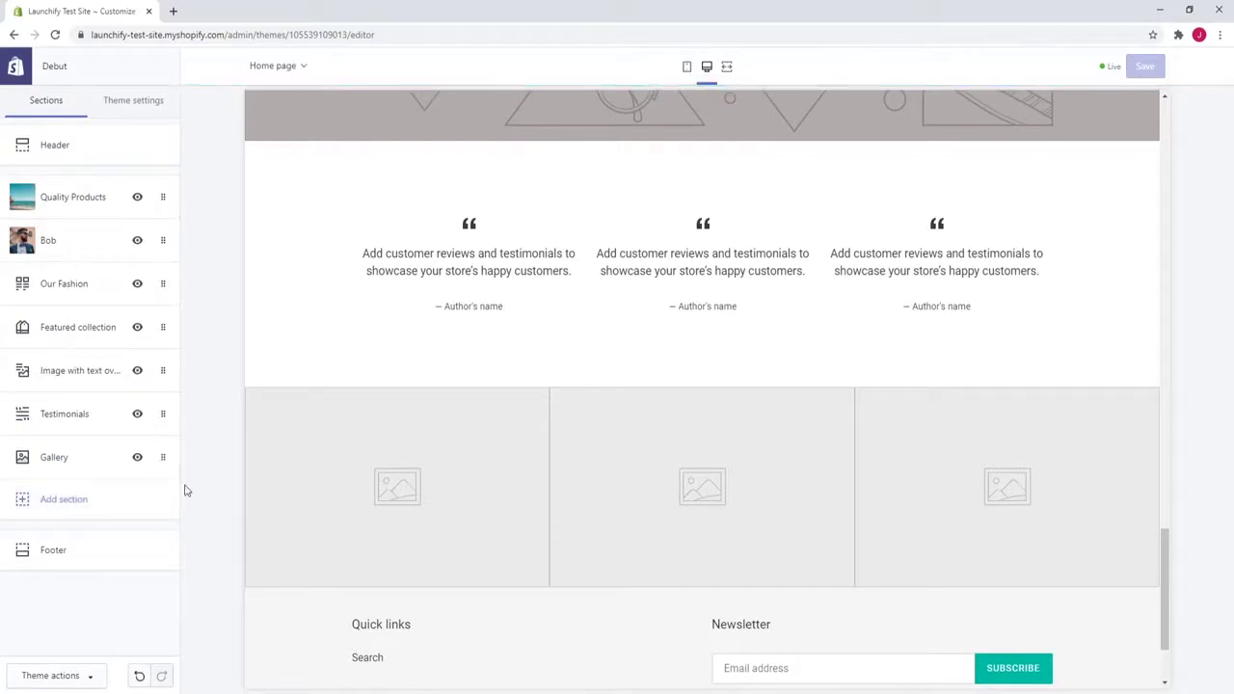
Step: Change the footer's background to a near-white color and save the theme
left_click(76, 561)
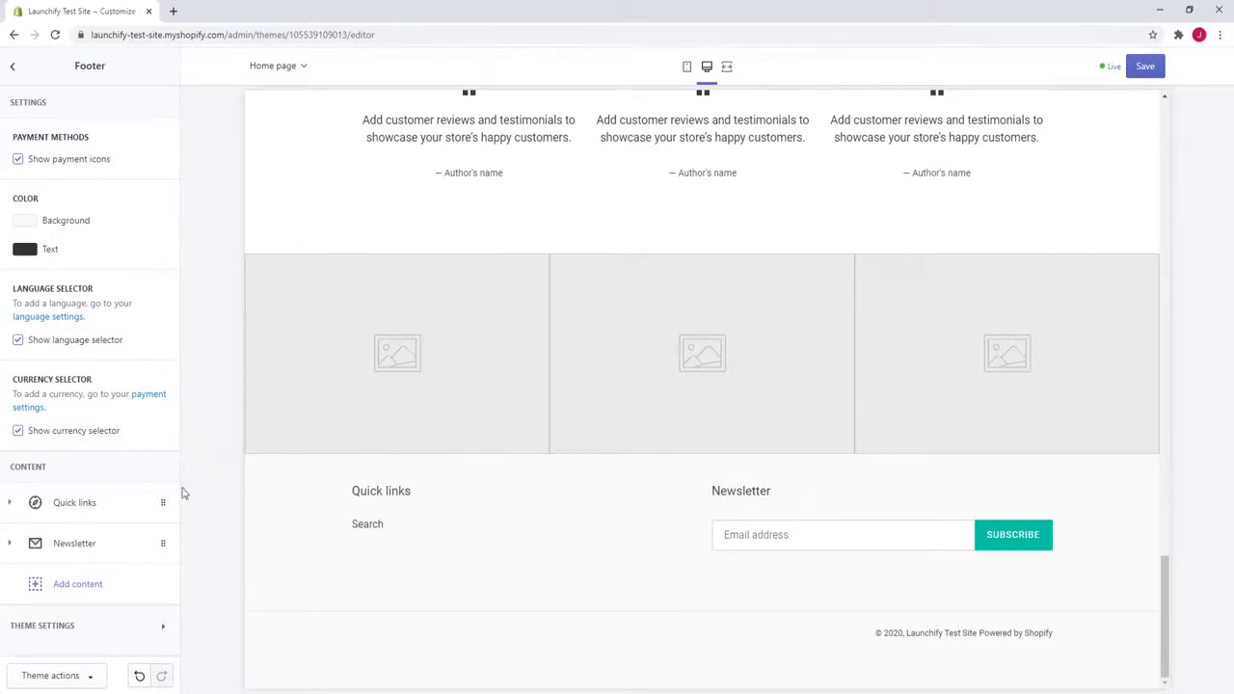
left_click(14, 68)
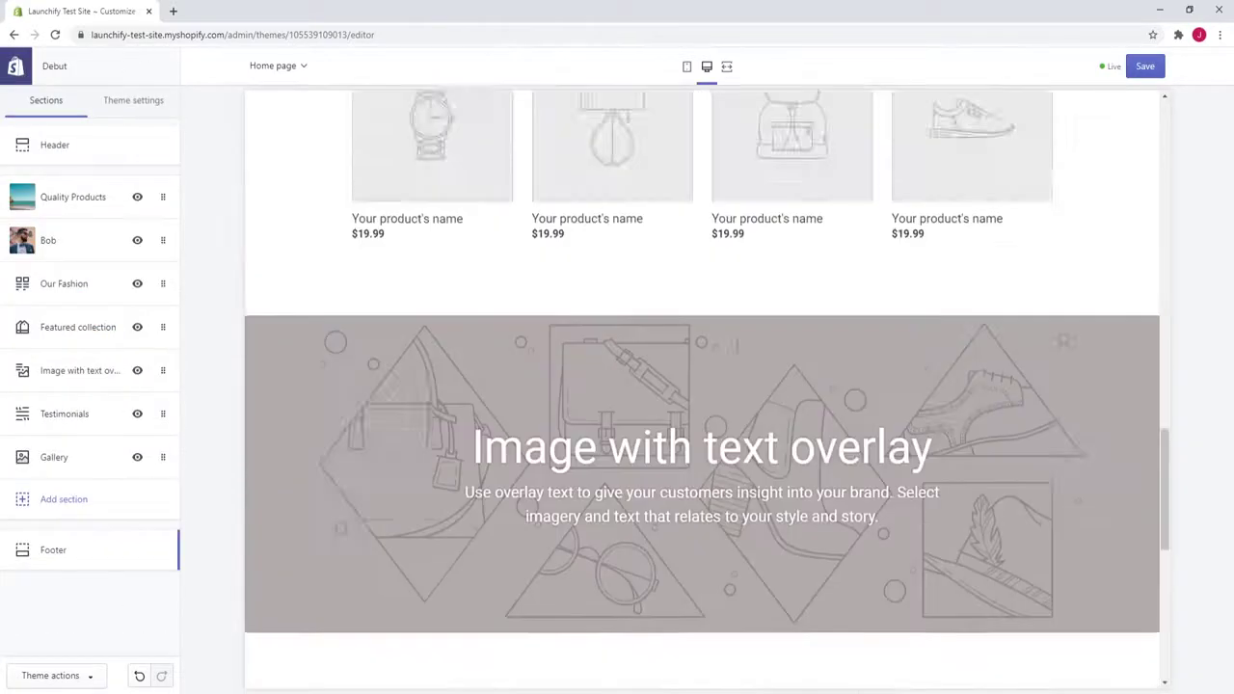
scroll(730, 347, "up", 15)
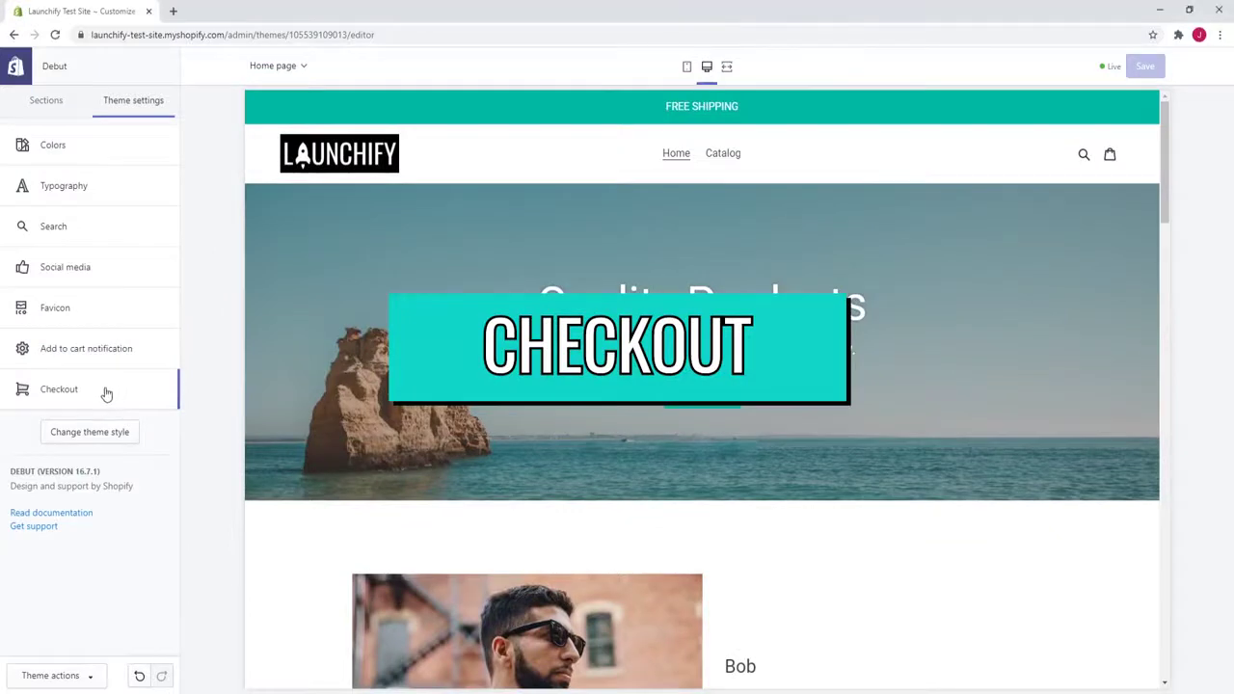
Step: Set the LAUNCHIFY logo from the image library as the custom checkout logo and save the theme
left_click(104, 391)
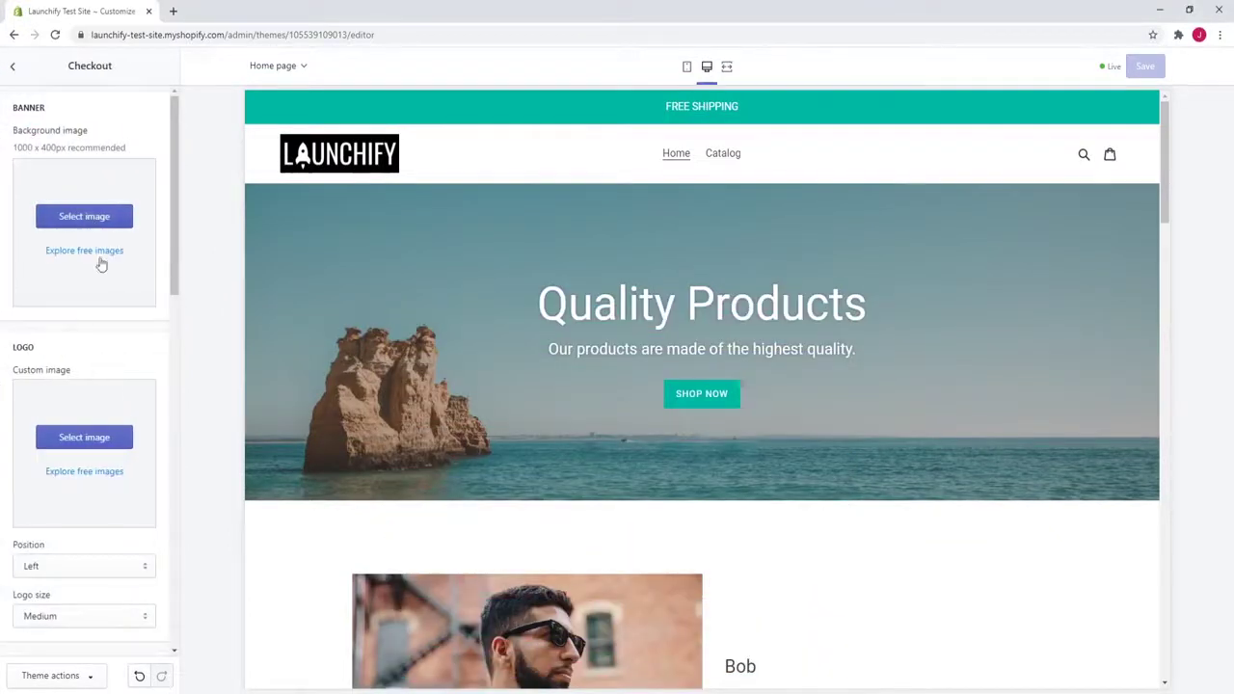
scroll(178, 250, "down", 1)
left_click(94, 332)
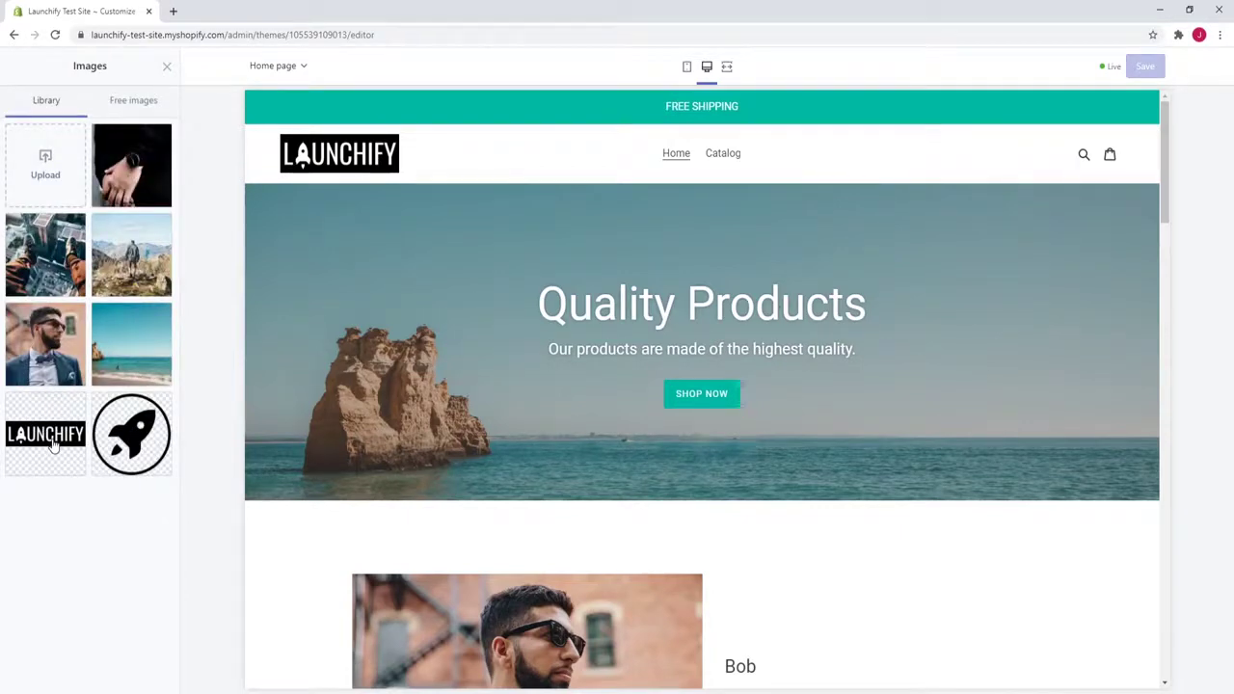
left_click(50, 439)
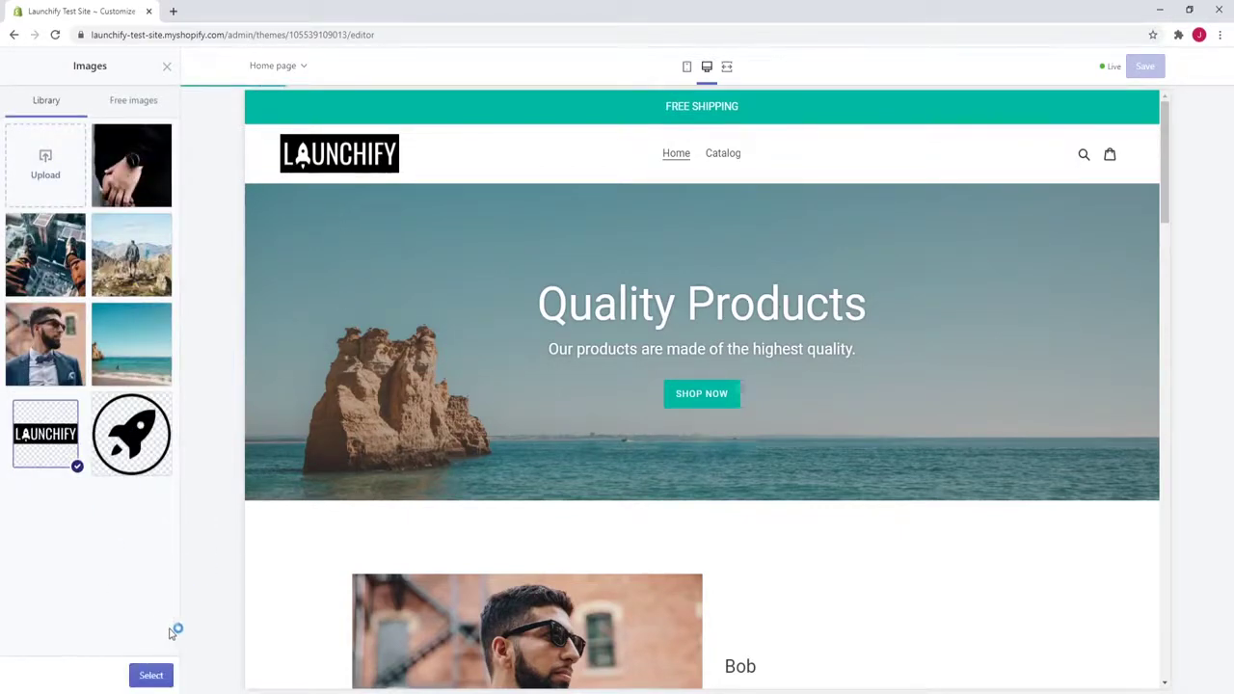
left_click(151, 676)
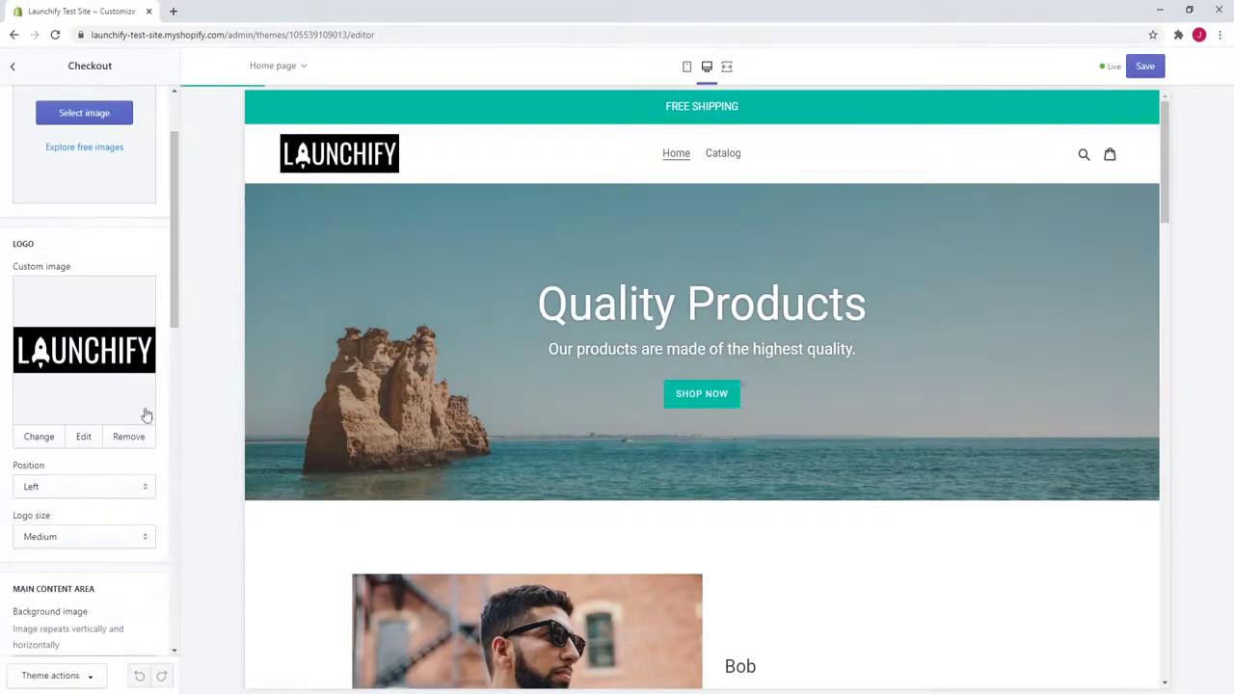
left_click(1144, 67)
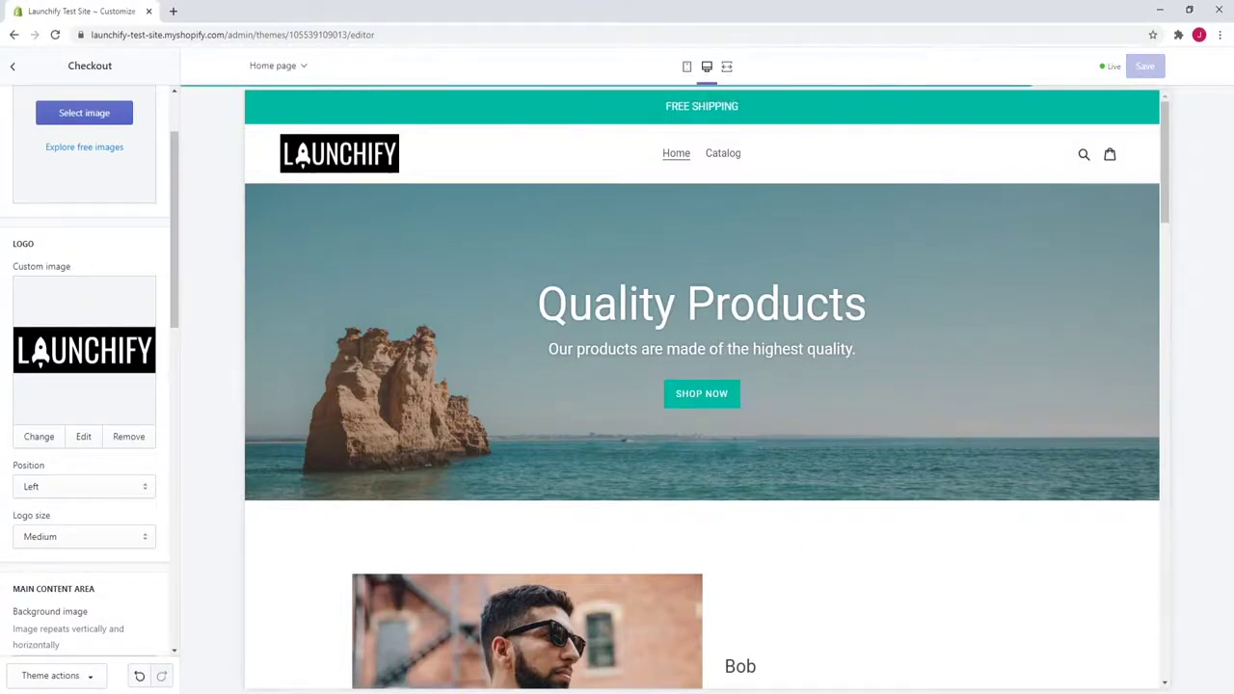
Step: Review the list of editable store pages and the Checkout options for logo position, logo size, content area and typography
left_click(303, 68)
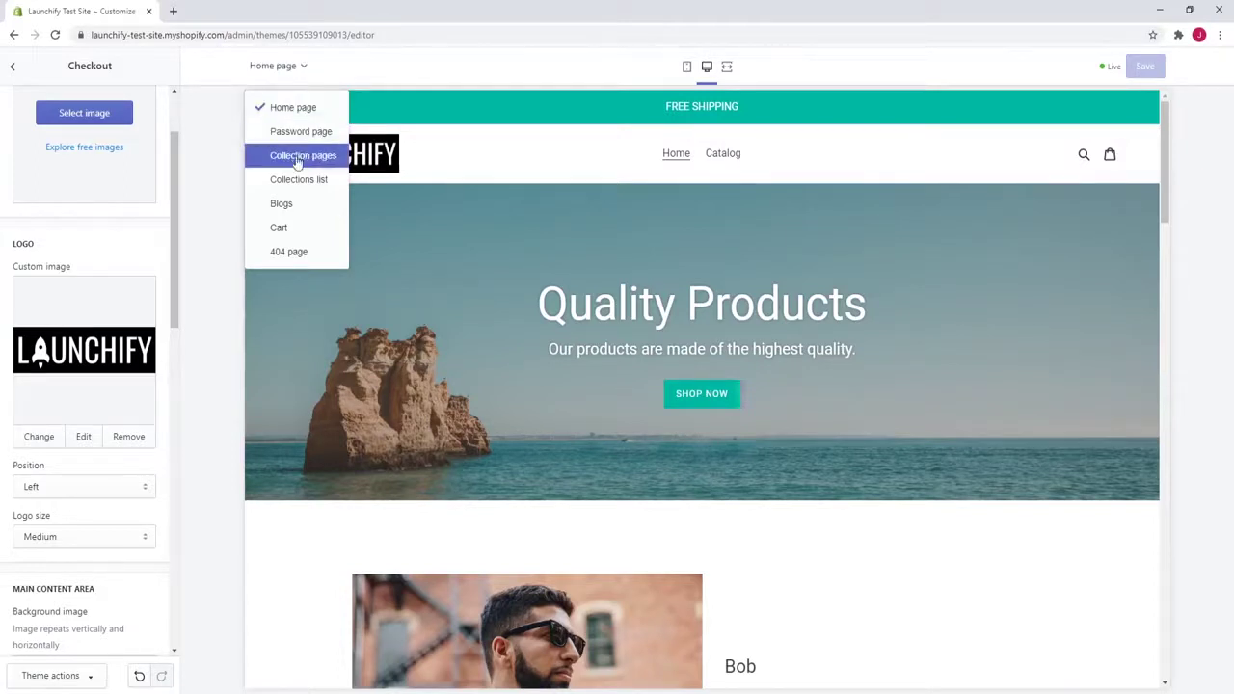
left_click_drag(175, 272, 157, 331)
left_click(116, 337)
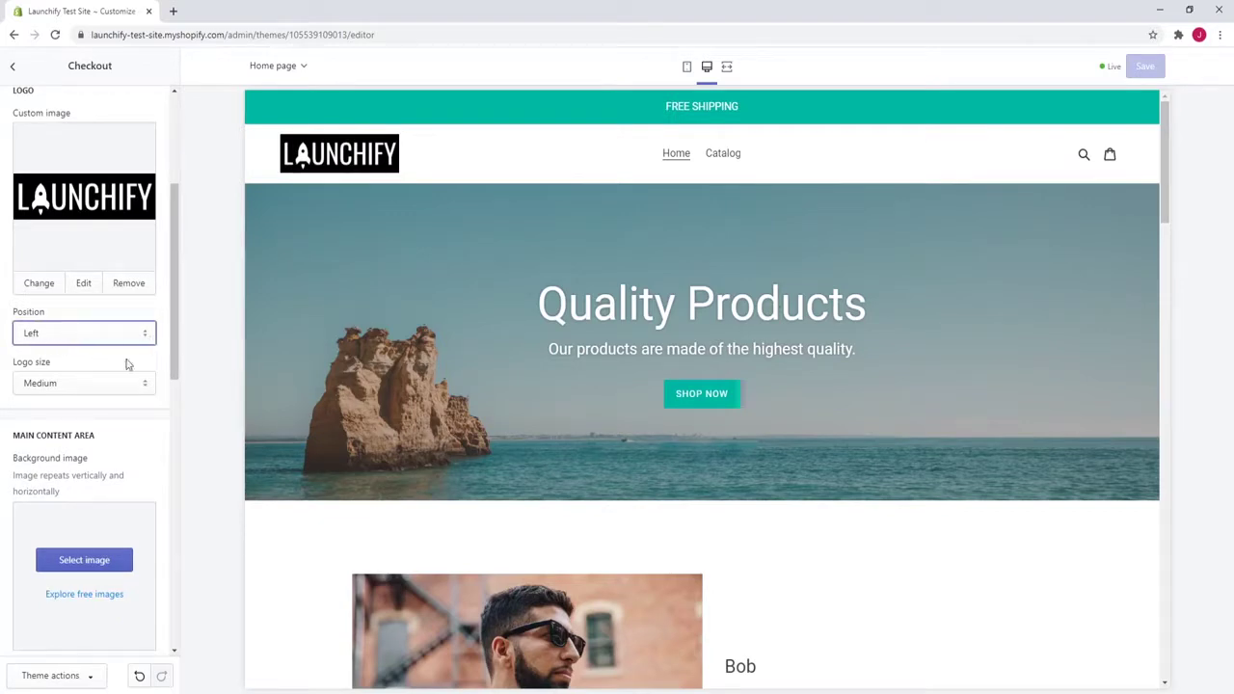
left_click_drag(171, 326, 164, 605)
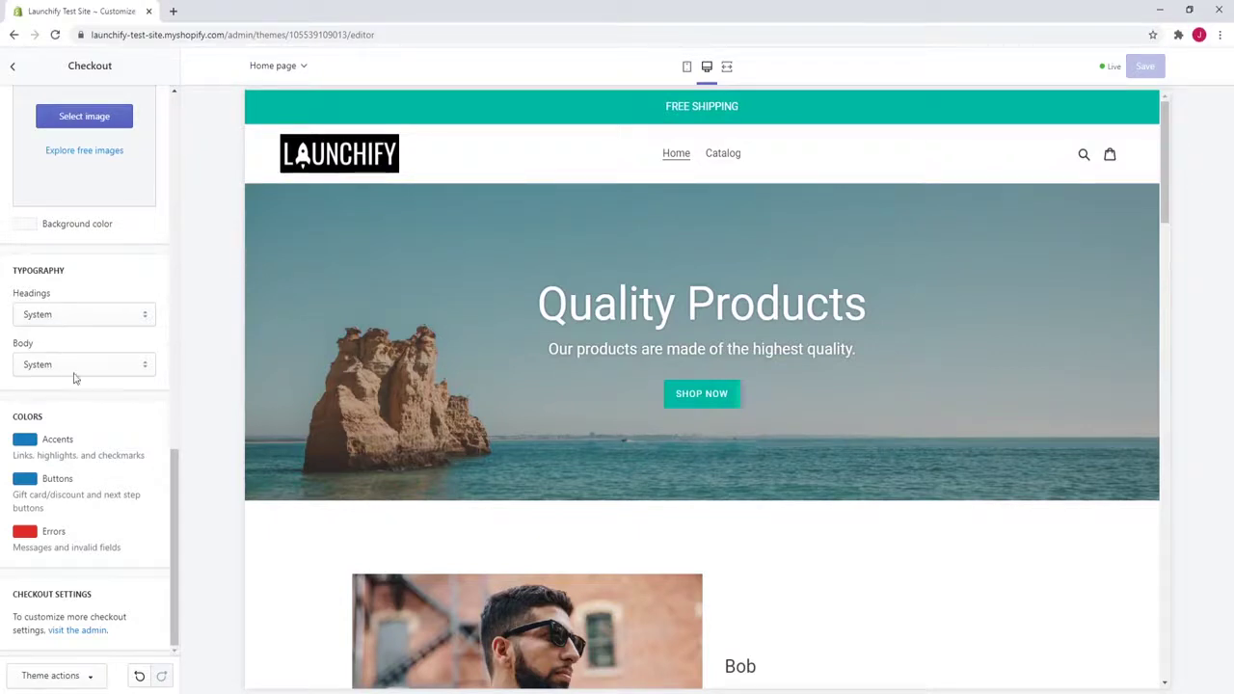
Step: Set the checkout's Accents and Buttons colors to the recently used teal #00B9A4 and return to the section list
left_click(23, 449)
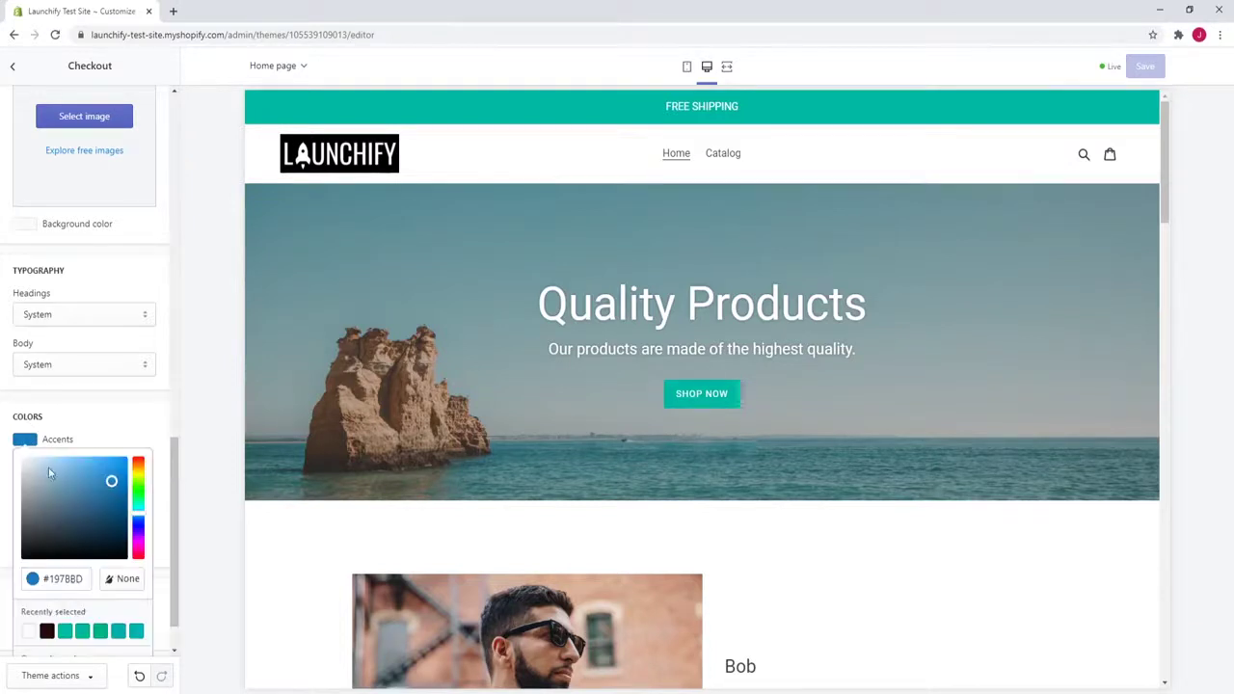
left_click(64, 633)
left_click(108, 414)
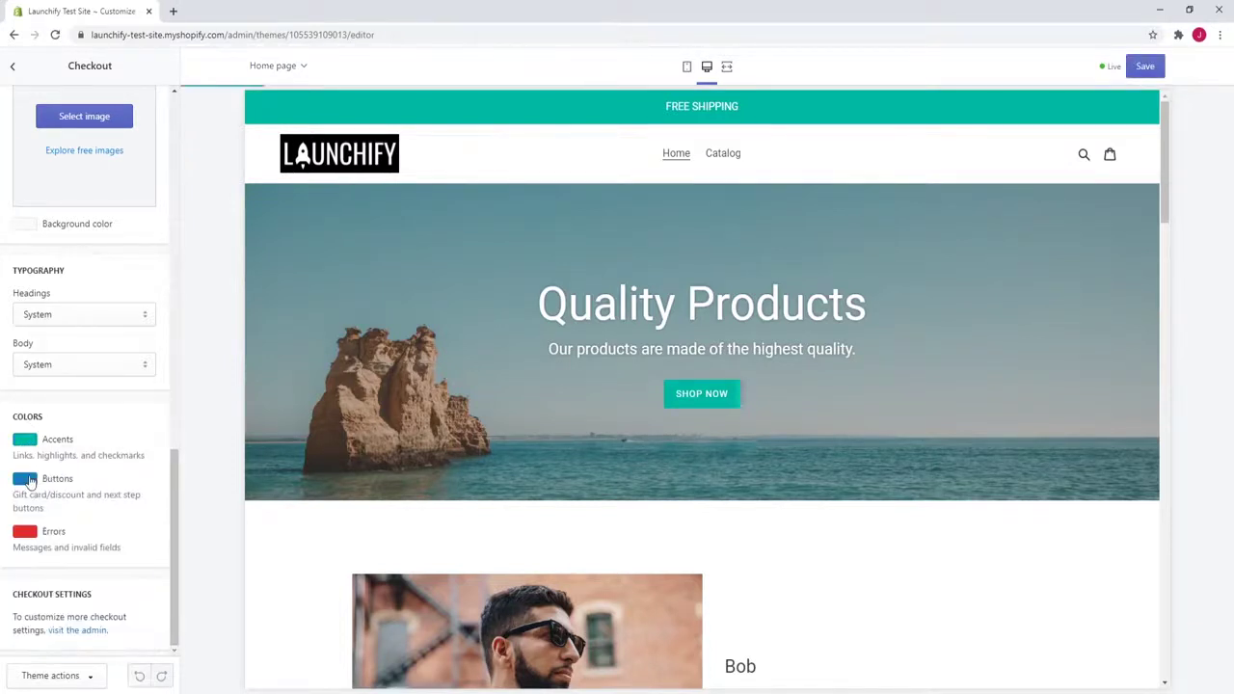
left_click(49, 480)
scroll(77, 594, "down", 1)
left_click(65, 606)
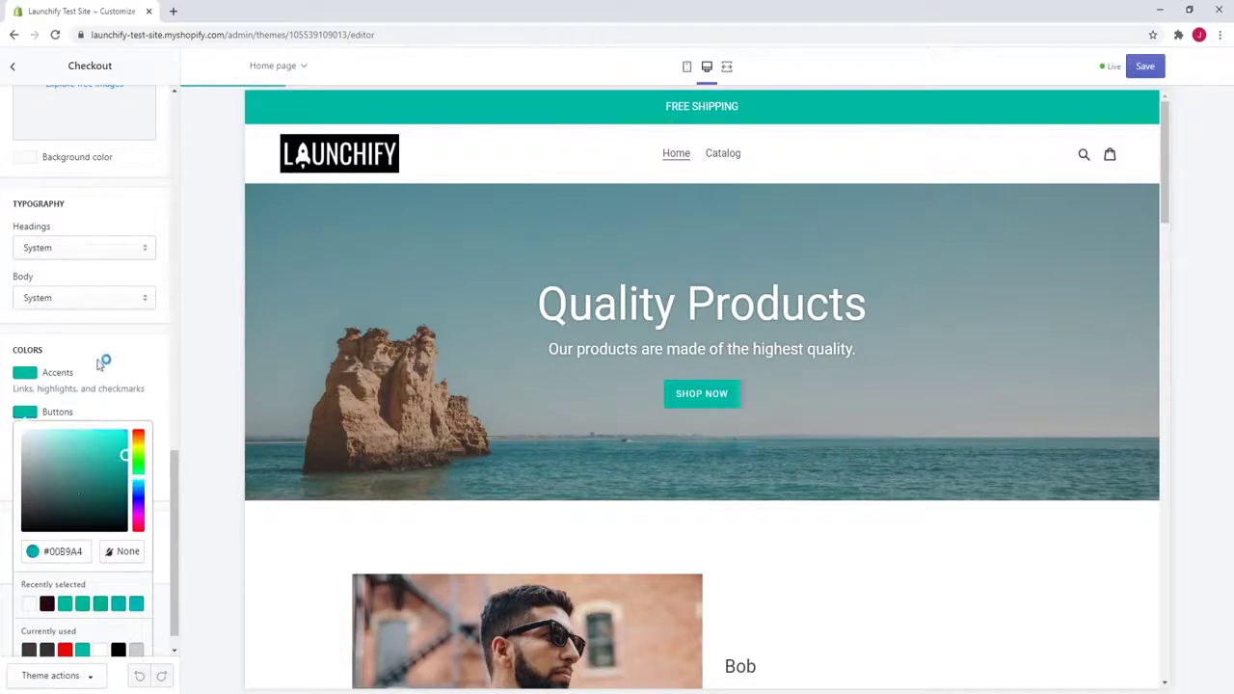
left_click(101, 362)
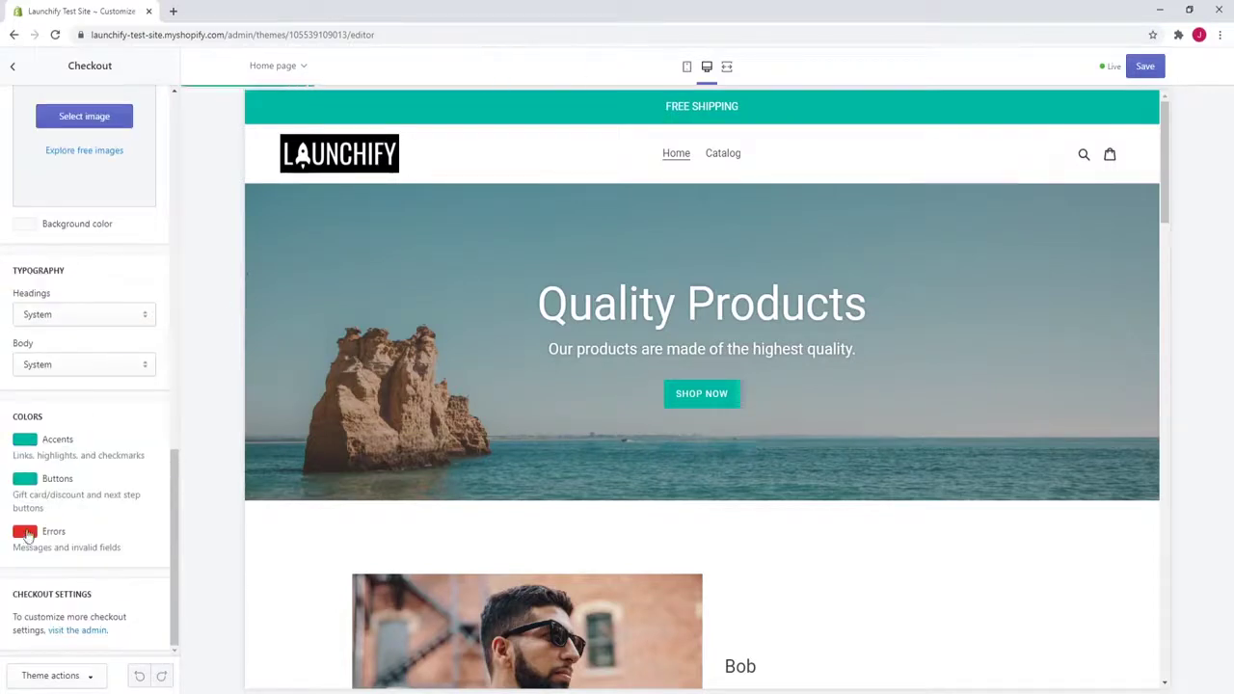
left_click_drag(175, 508, 198, 85)
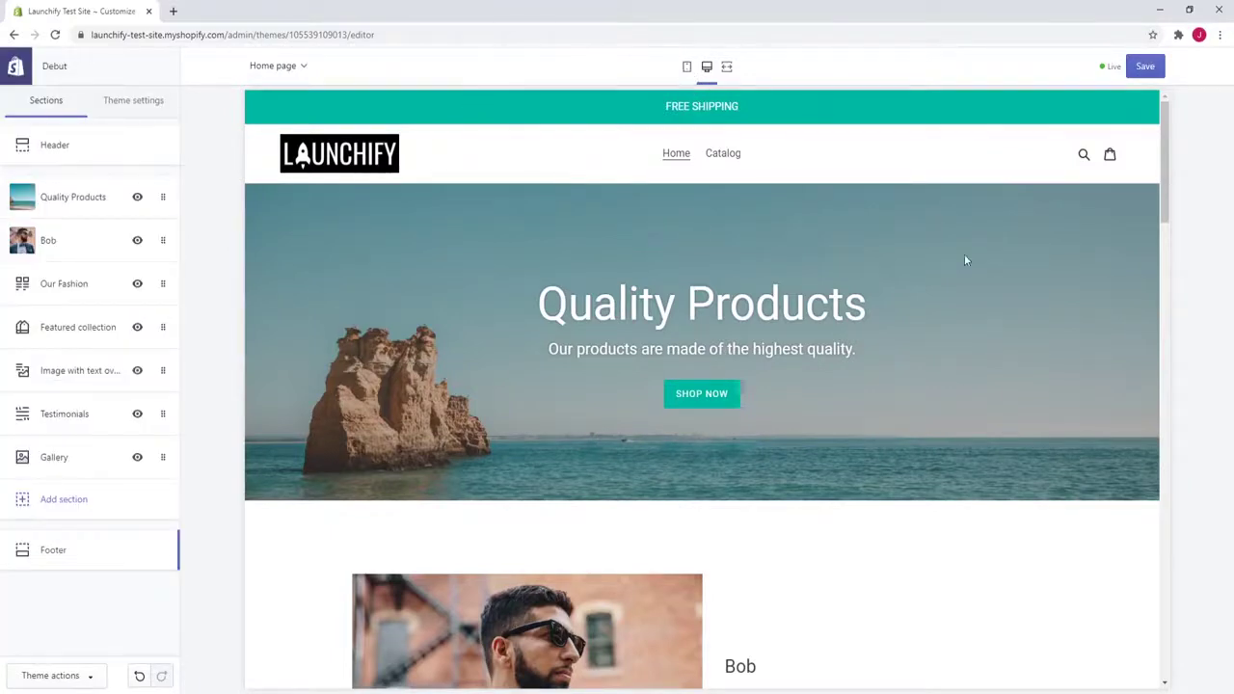
Step: Review the home page layout in the desktop and mobile previews, ending in the desktop preview
left_click_drag(1165, 141, 1166, 414)
left_click(686, 65)
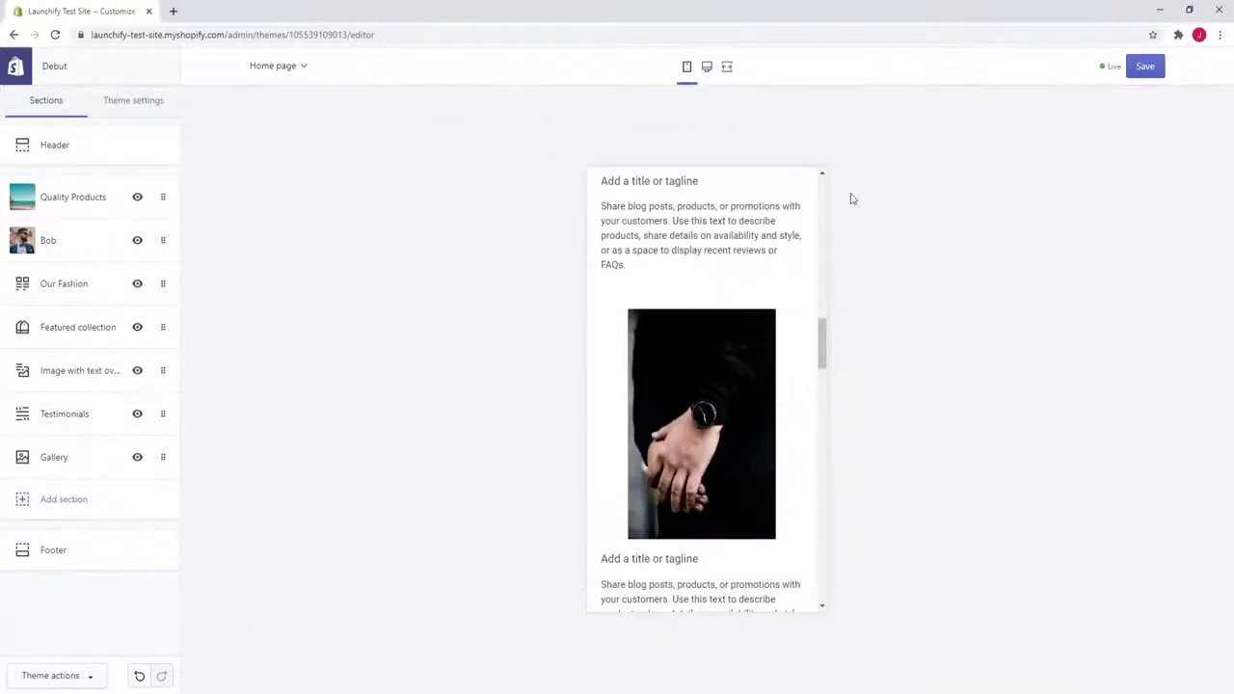
left_click_drag(819, 345, 819, 188)
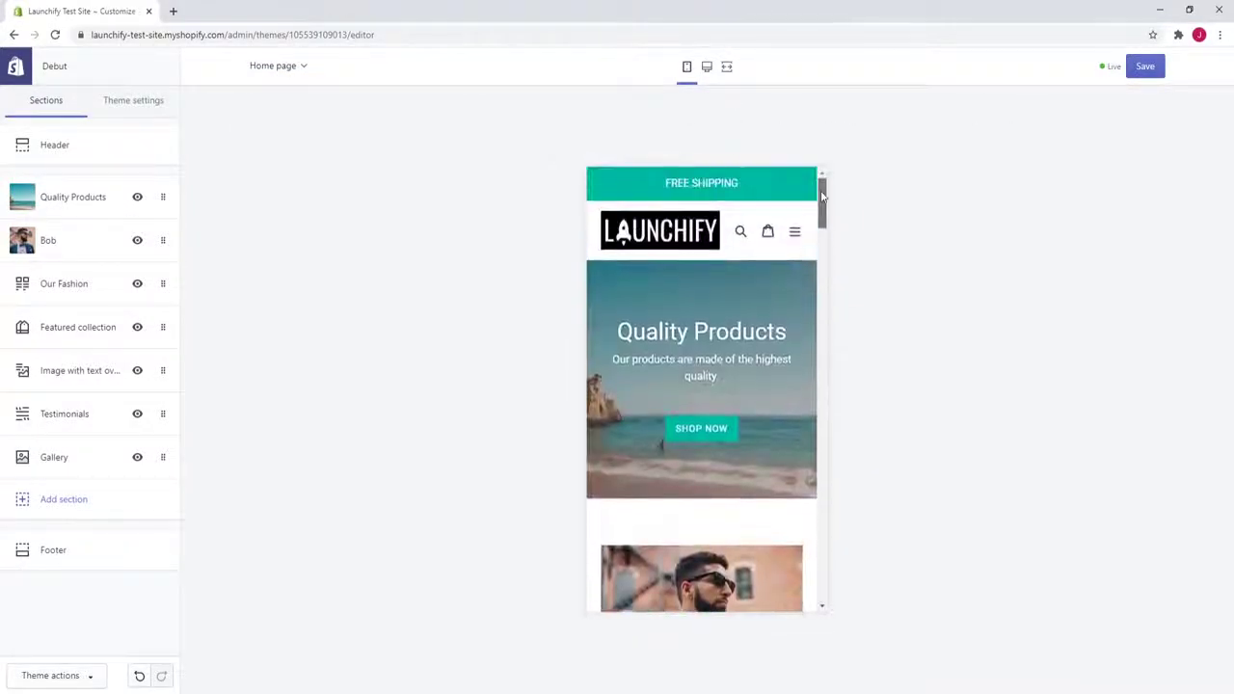
left_click(706, 70)
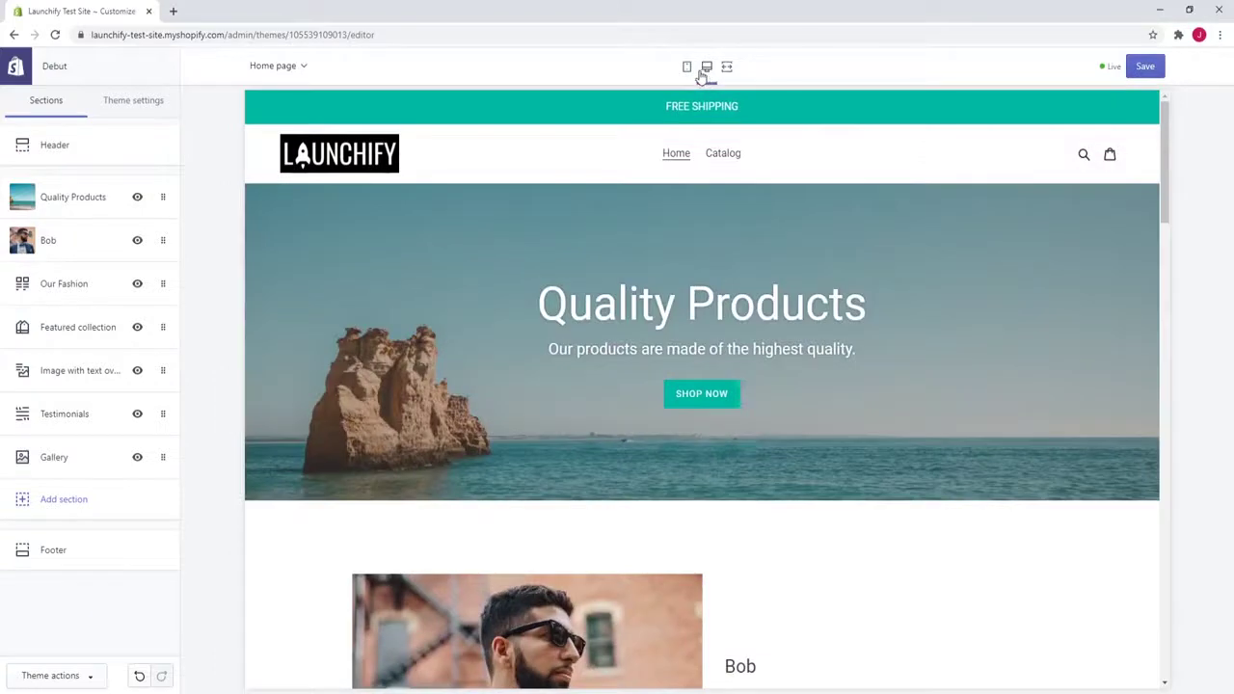